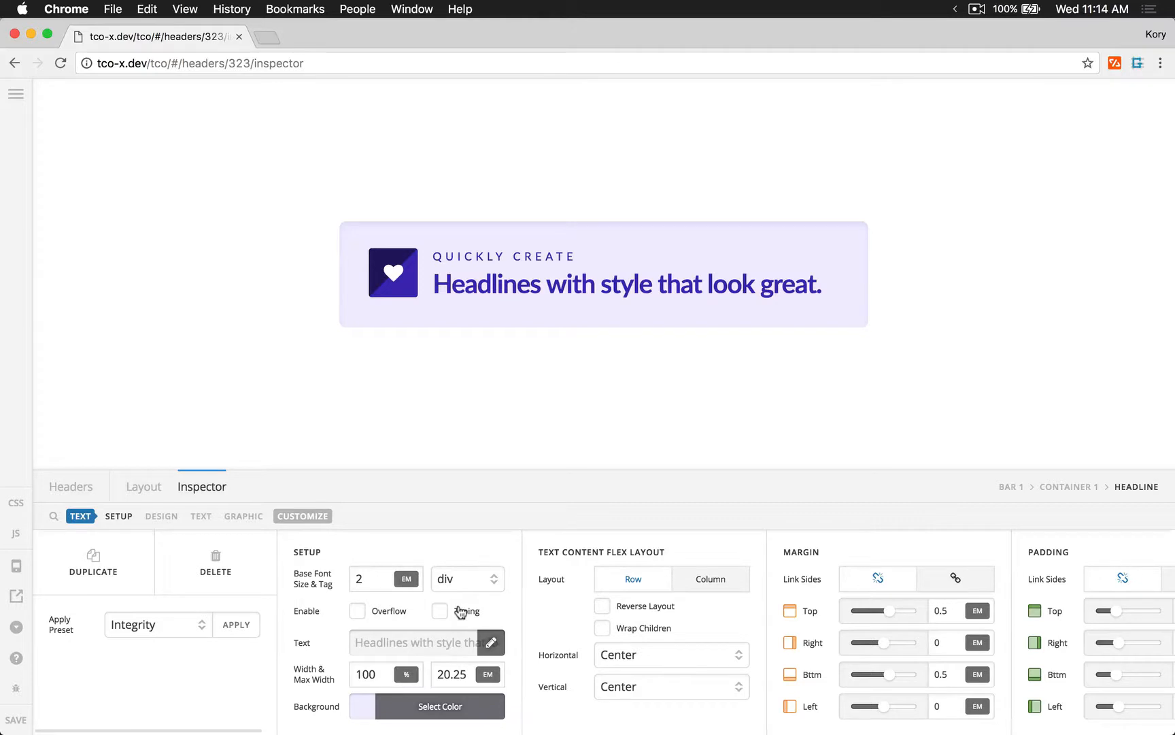
Enable the typing effect on the headline and look over its prefix, typed text and suffix fields.
{"action": "left_click", "coordinate": [460, 611]}
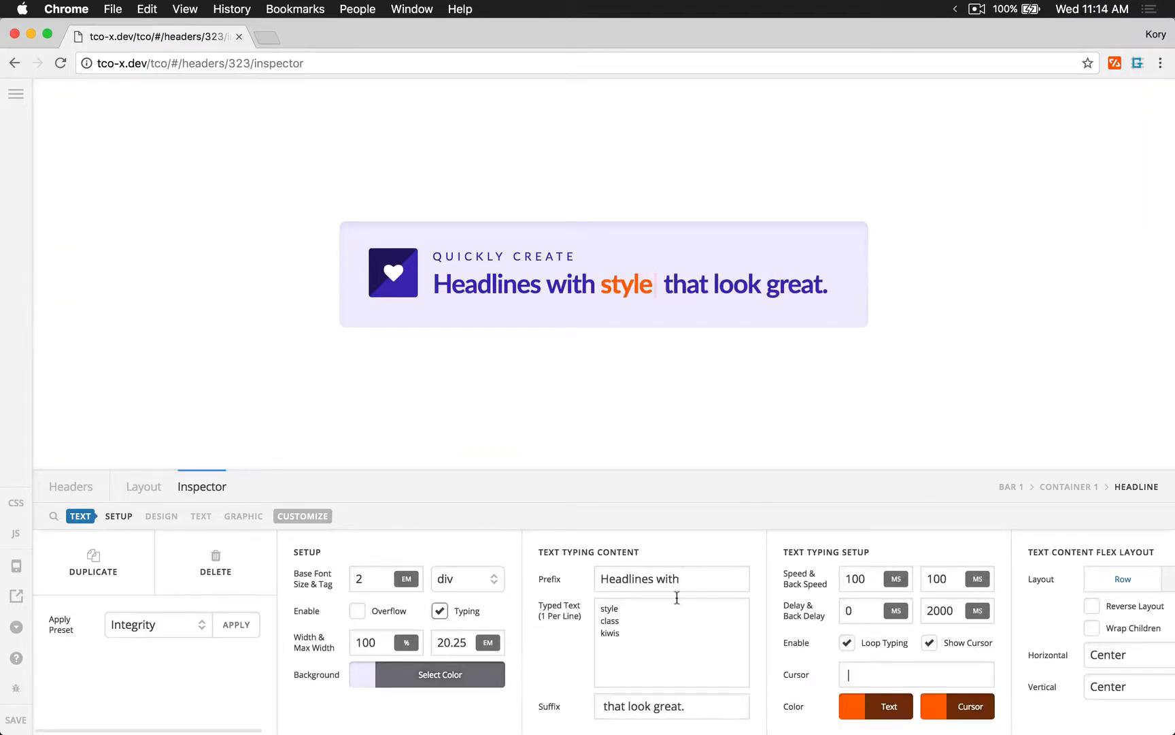
{"action": "left_click", "coordinate": [633, 649]}
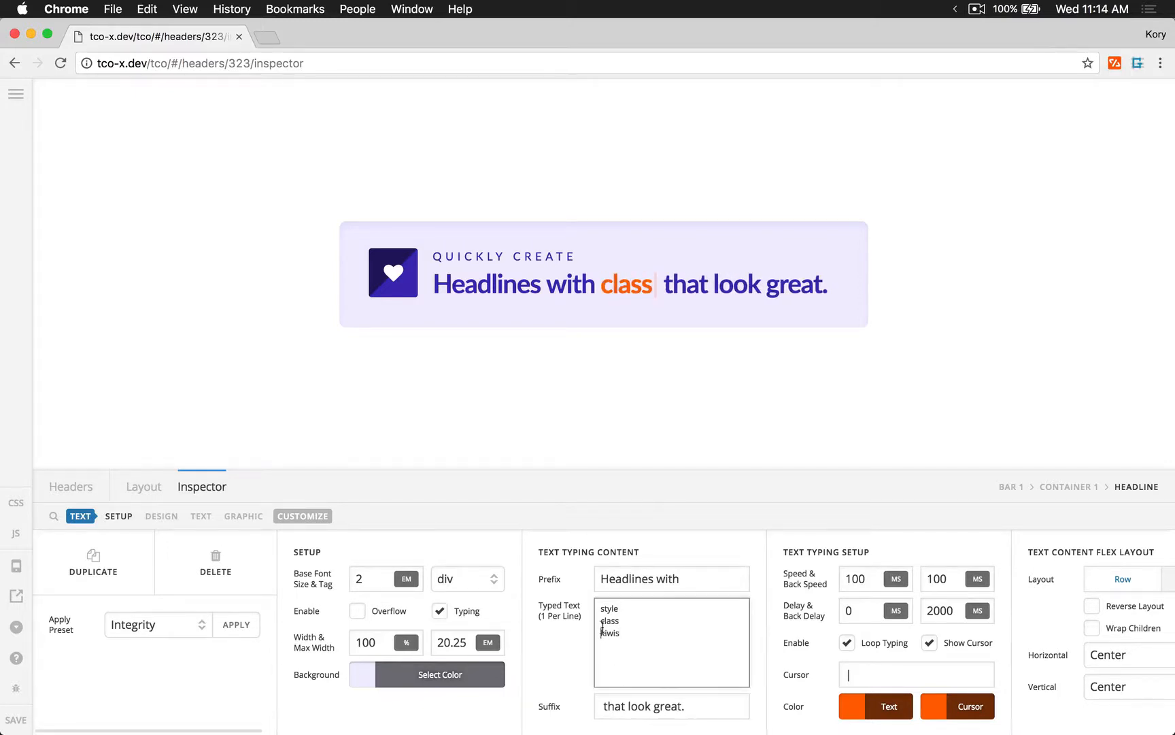
{"action": "left_click_drag", "start_coordinate": [602, 633], "coordinate": [620, 629]}
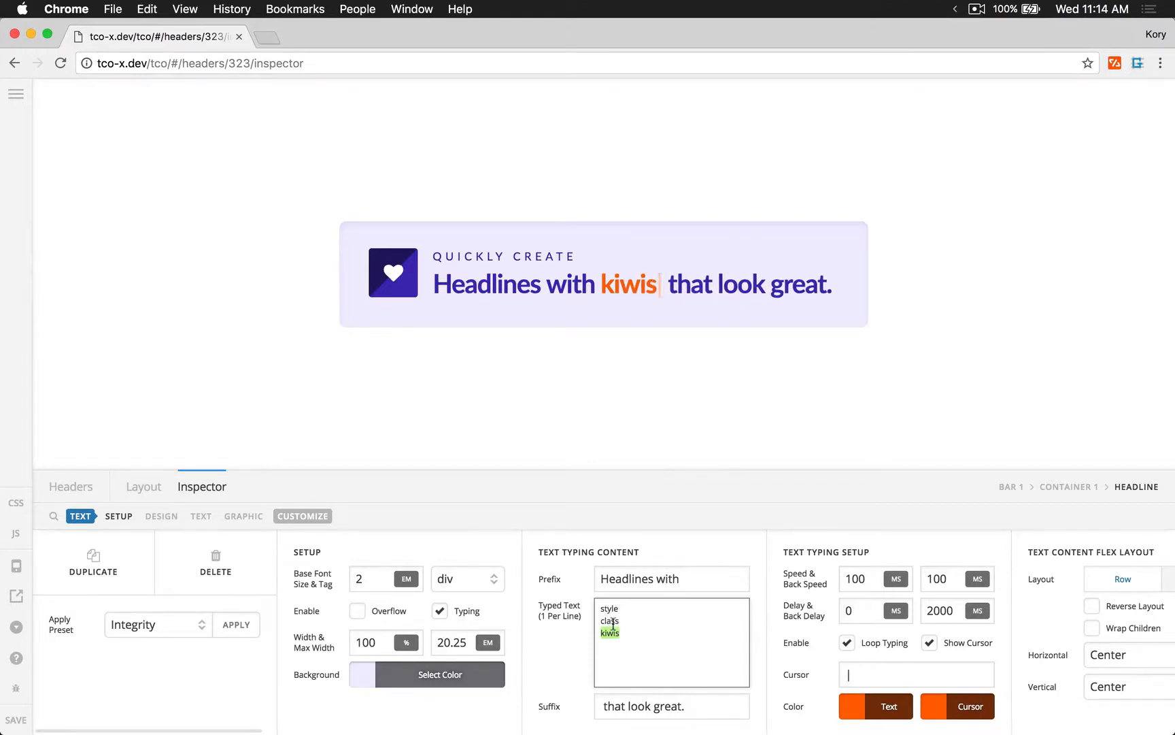
{"action": "left_click", "coordinate": [631, 634]}
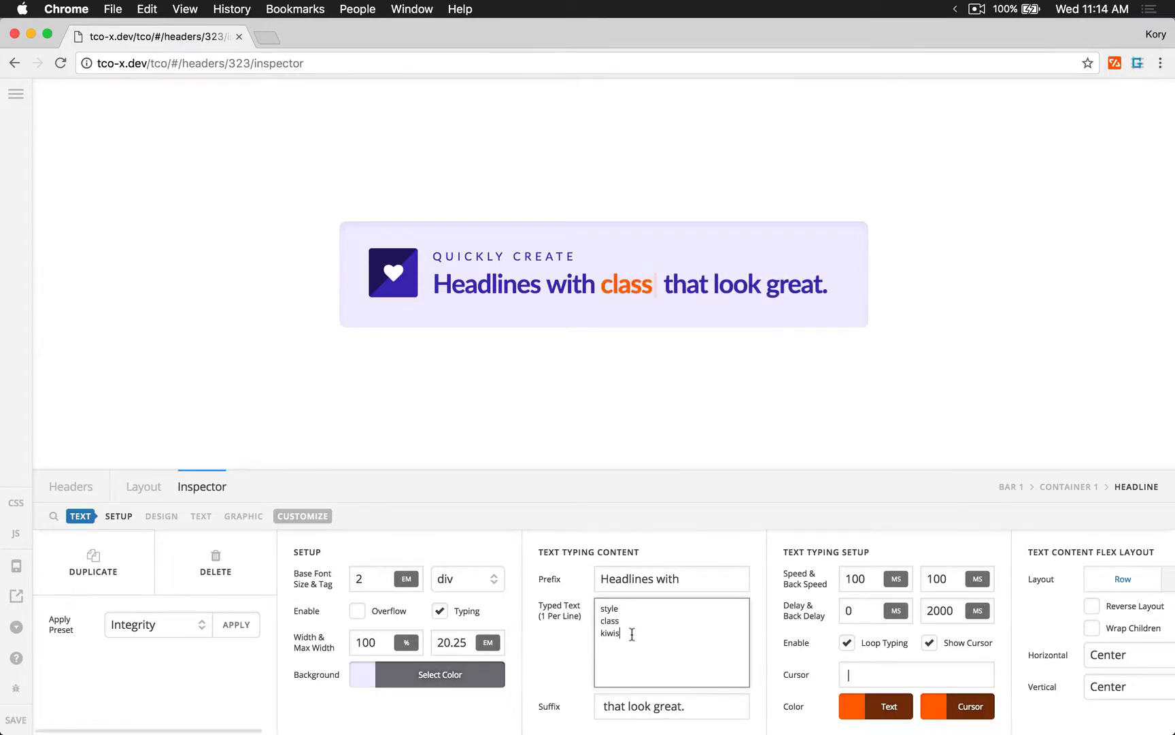
{"action": "left_click", "coordinate": [634, 577]}
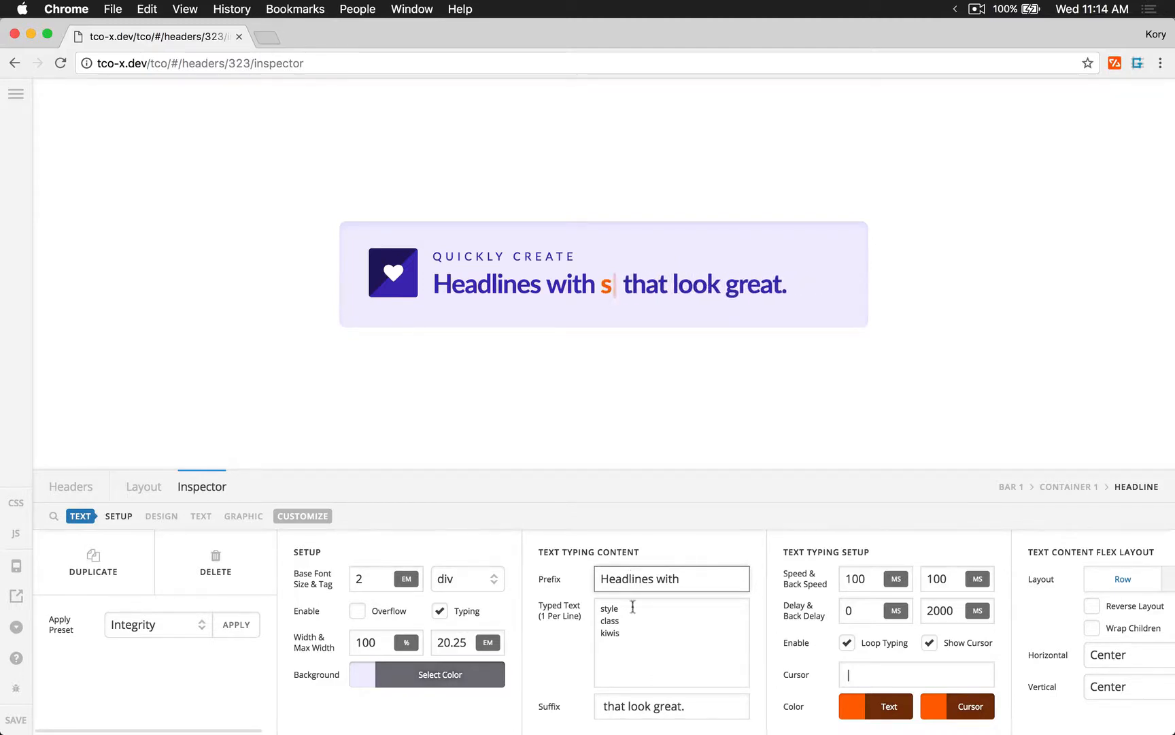
{"action": "left_click", "coordinate": [633, 653]}
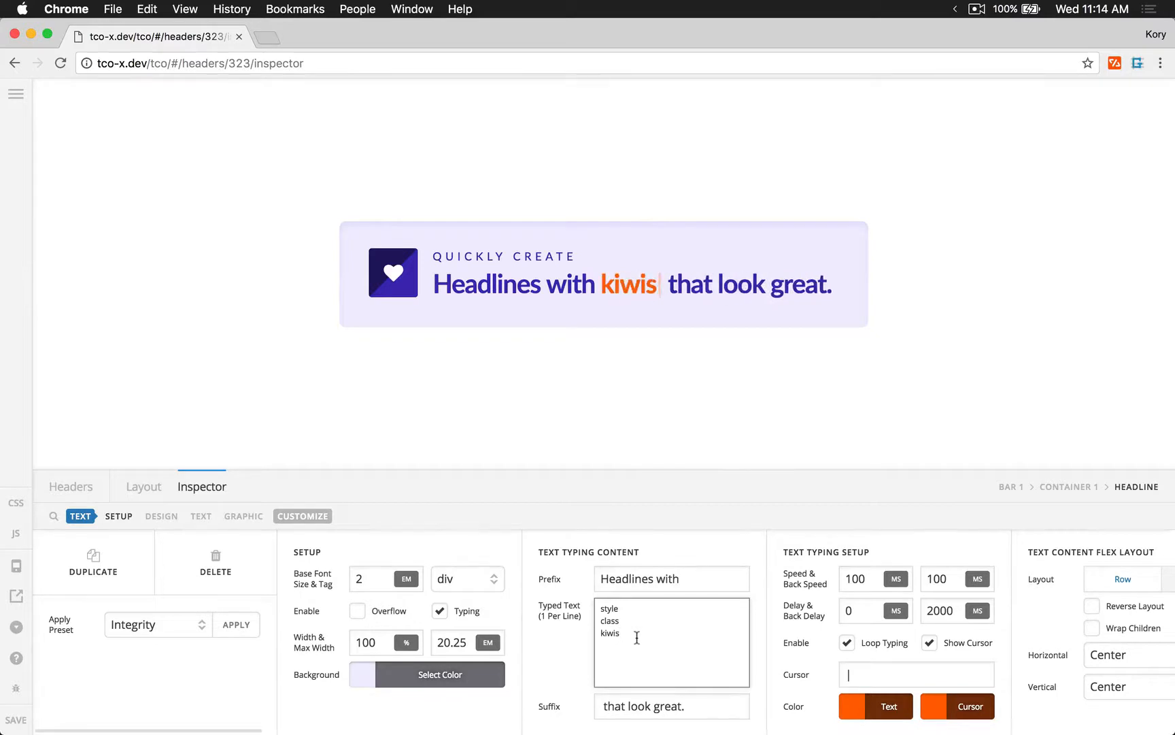
{"action": "left_click", "coordinate": [653, 708]}
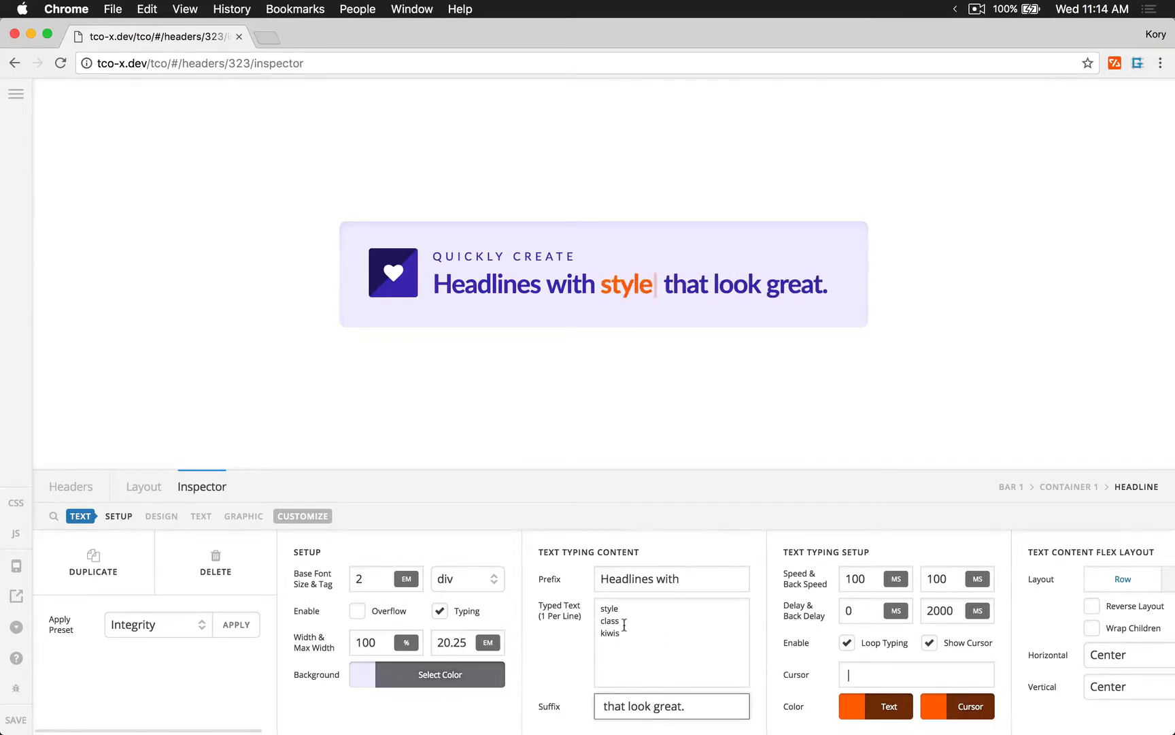
{"action": "left_click", "coordinate": [696, 581]}
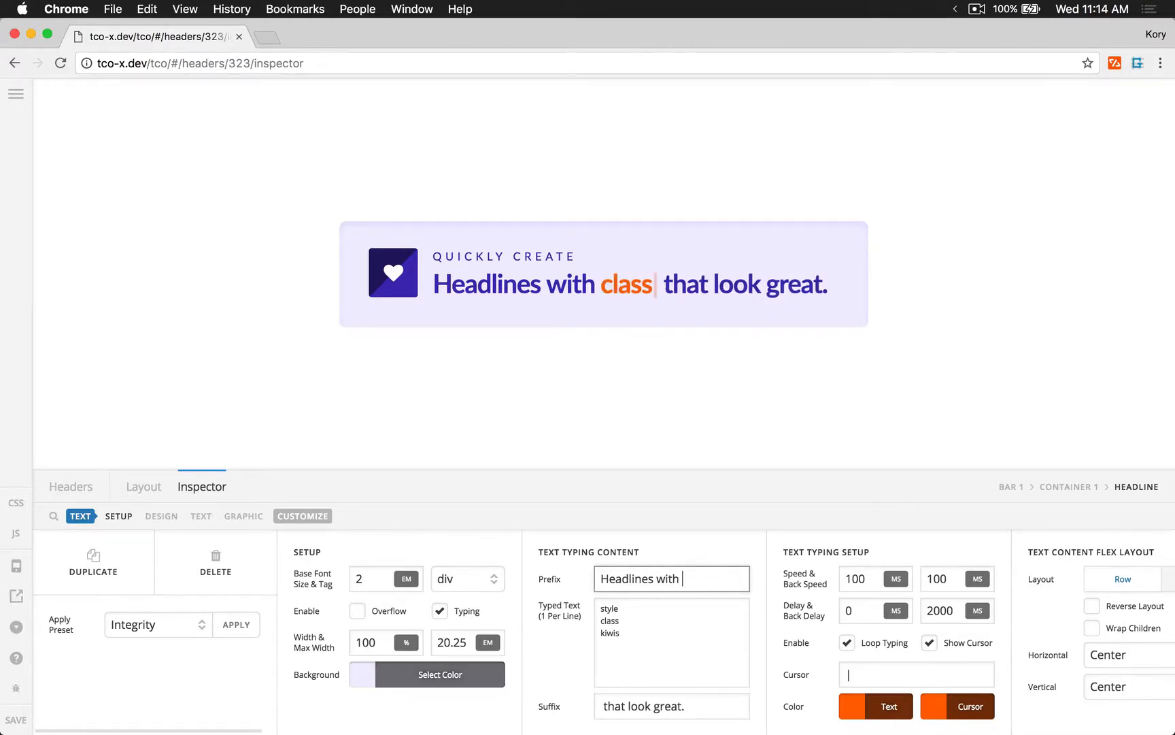
{"action": "left_click", "coordinate": [686, 707]}
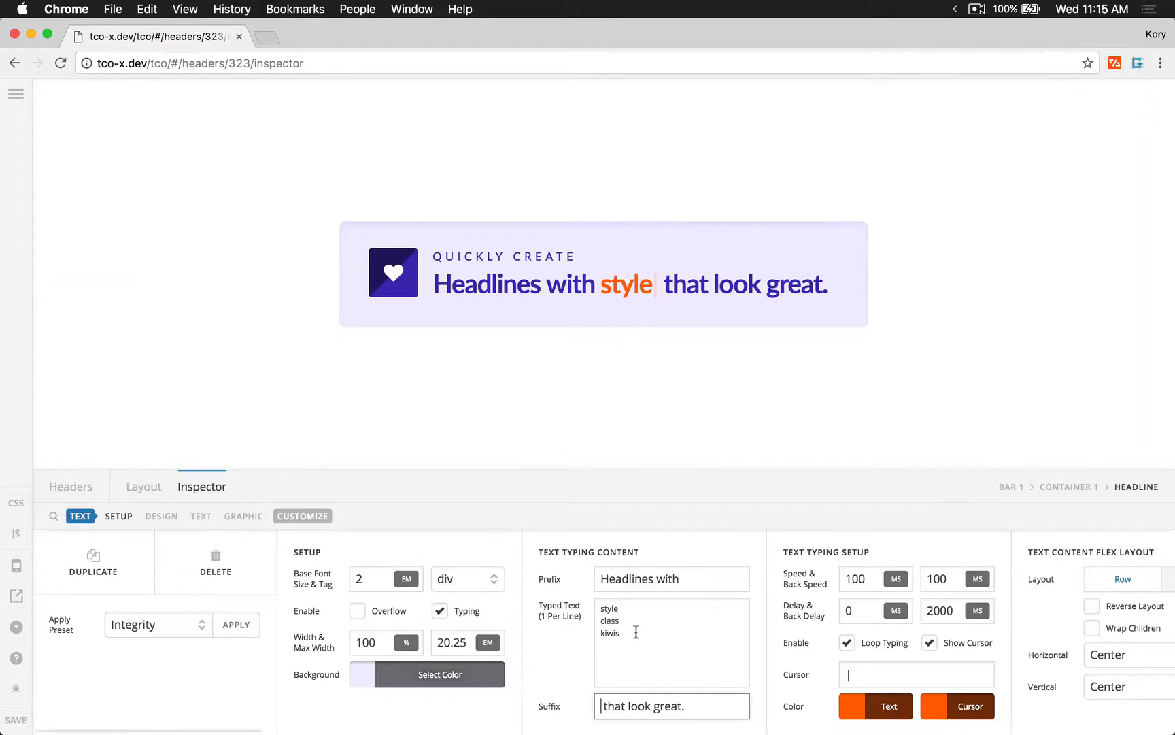
Try a typing back speed of 1000 ms, and set it back to 100 ms.
{"action": "scroll", "coordinate": [660, 653], "scroll_direction": "right", "scroll_amount": 3}
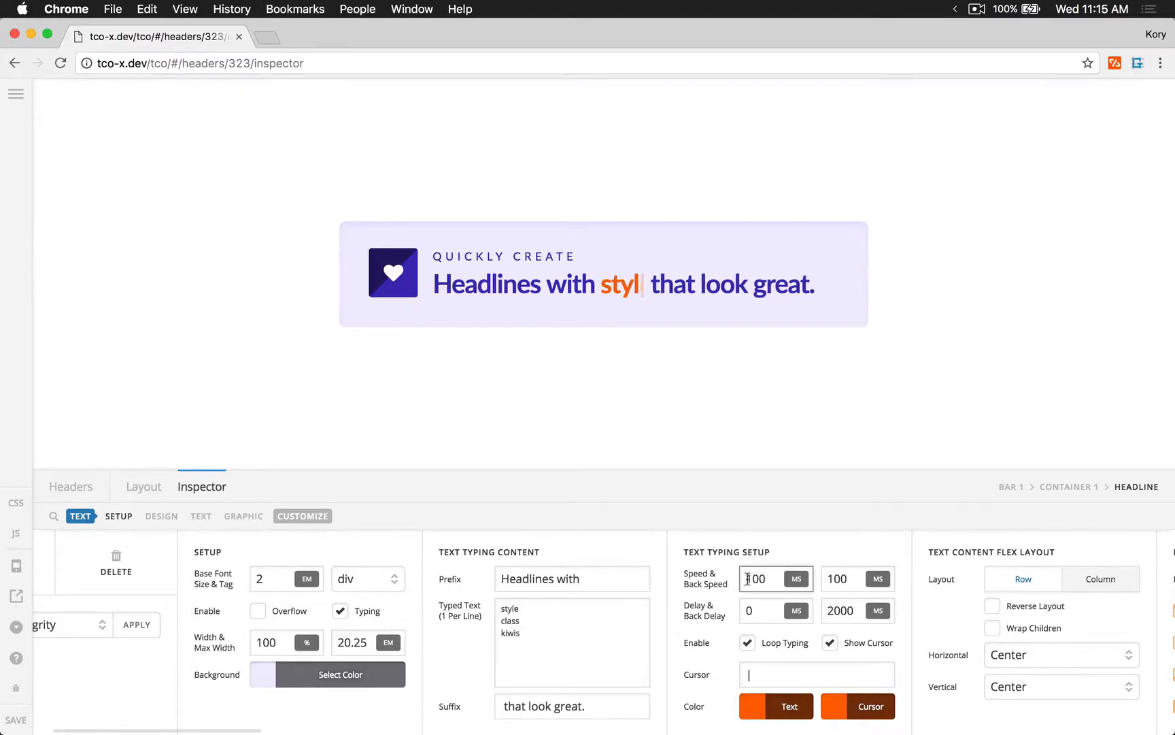
{"action": "double_click", "coordinate": [840, 578]}
{"action": "type", "text": "1000"}
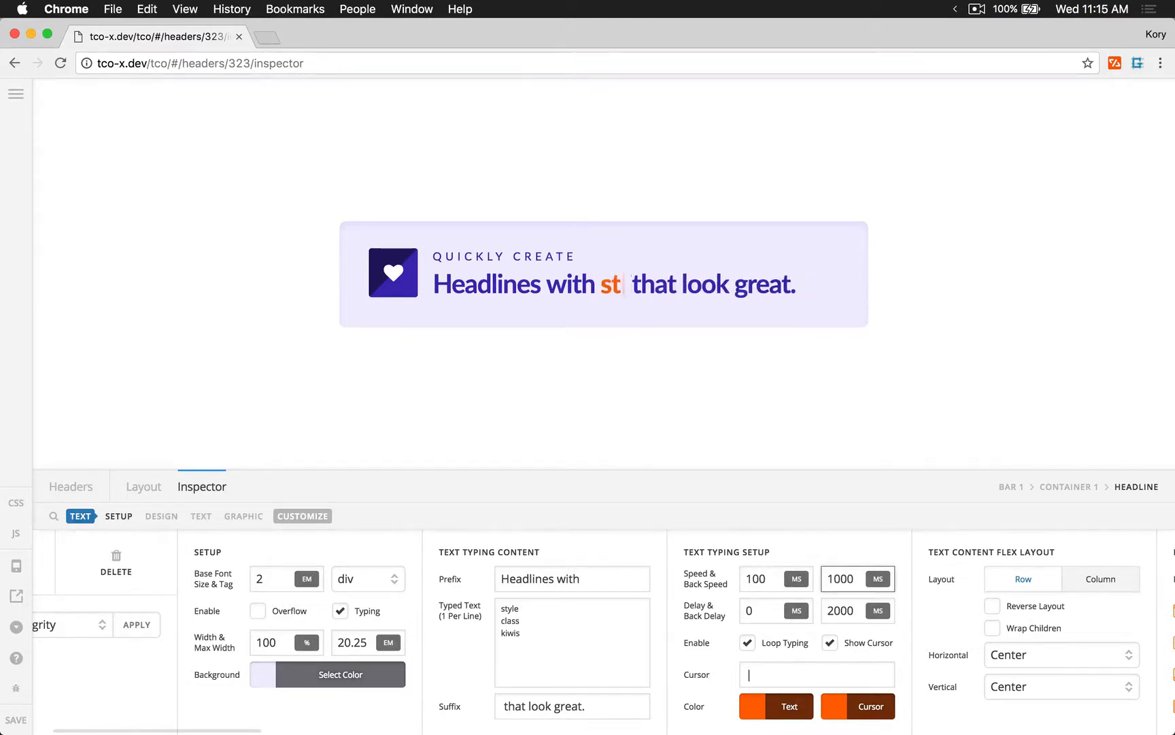
{"action": "double_click", "coordinate": [840, 579]}
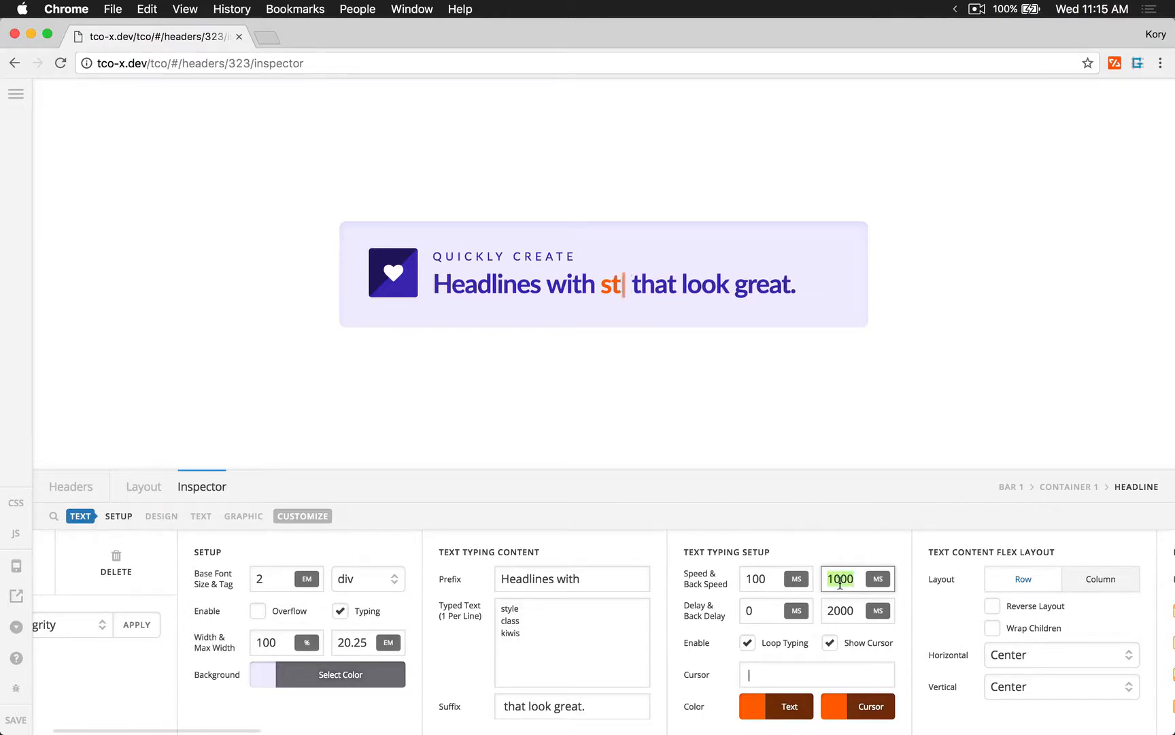
{"action": "type", "text": "100"}
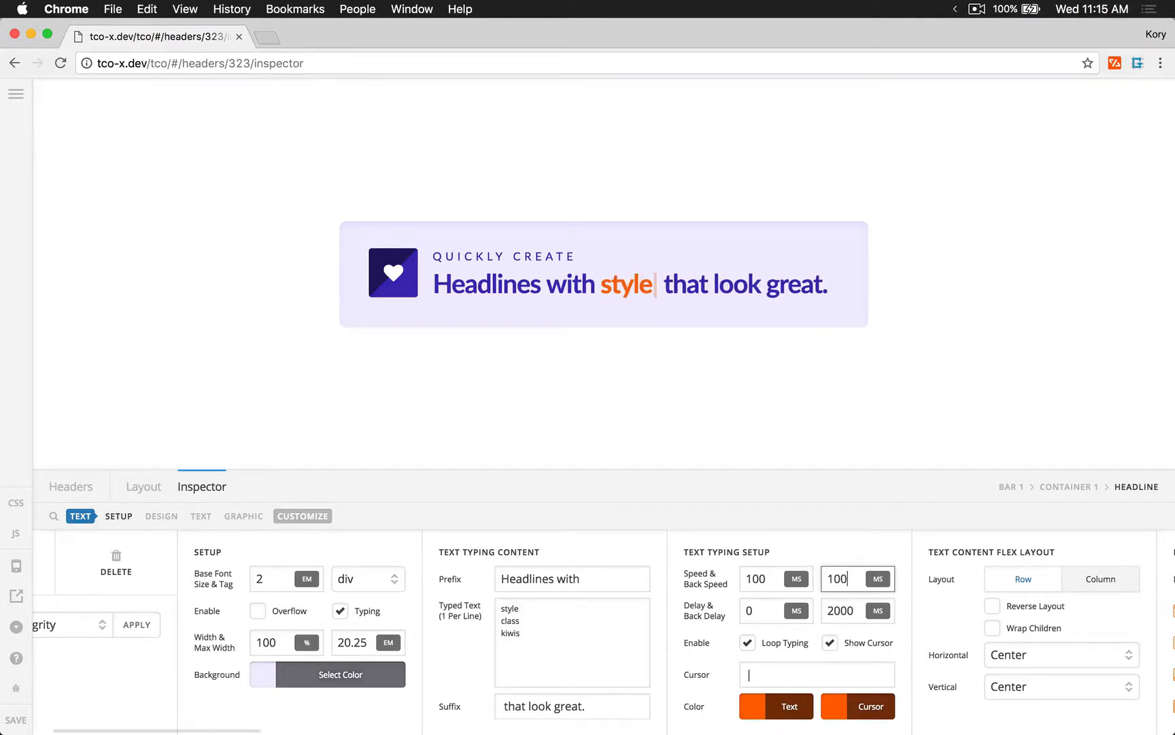
Examine the delay and back delay values of the typing effect and its list of typed words.
{"action": "left_click", "coordinate": [751, 610]}
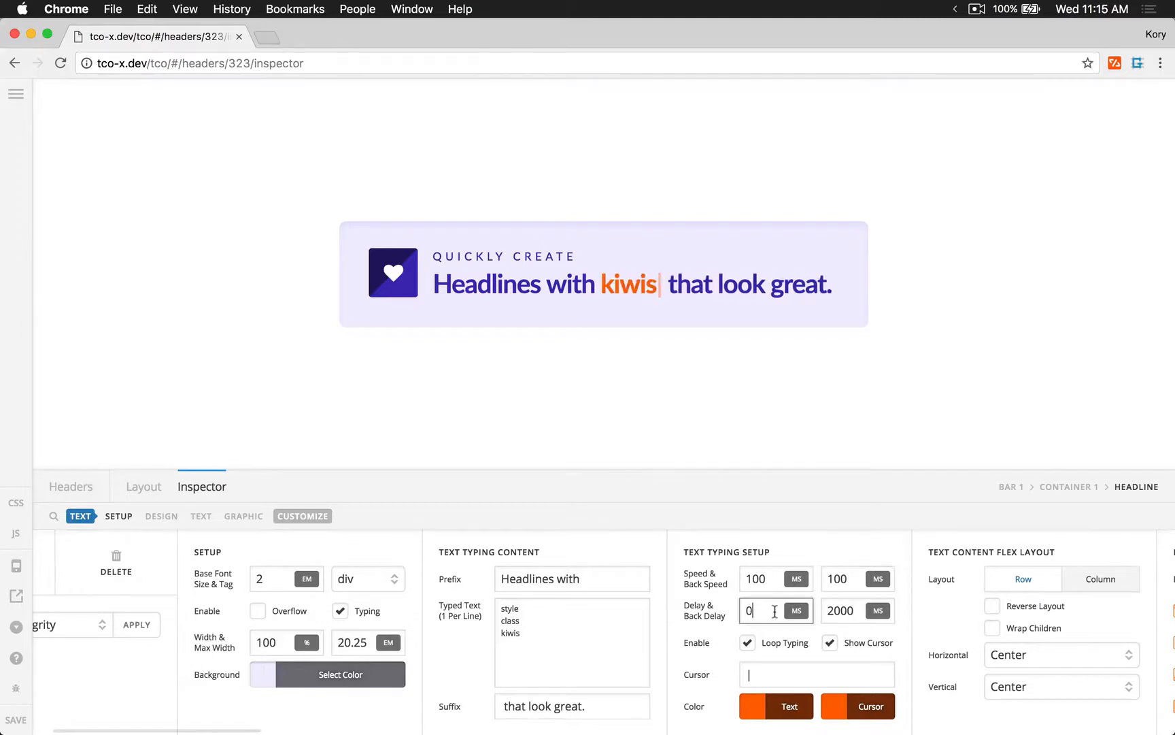
{"action": "left_click", "coordinate": [859, 610]}
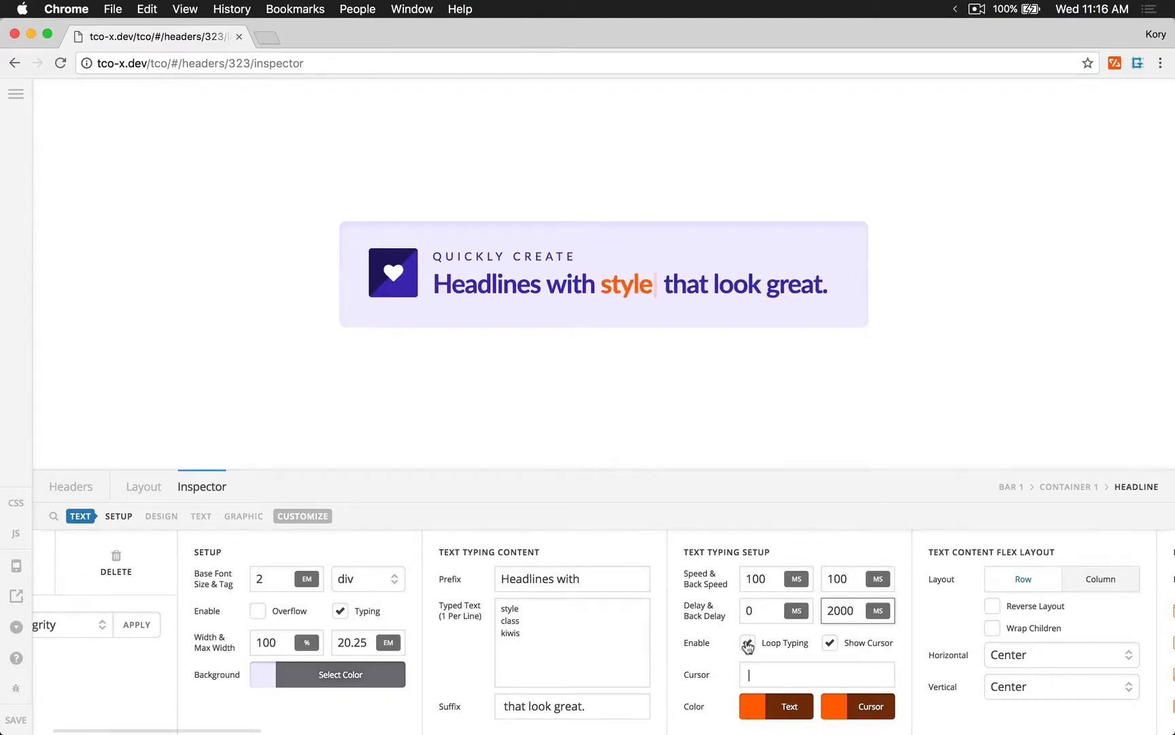
{"action": "left_click", "coordinate": [539, 645]}
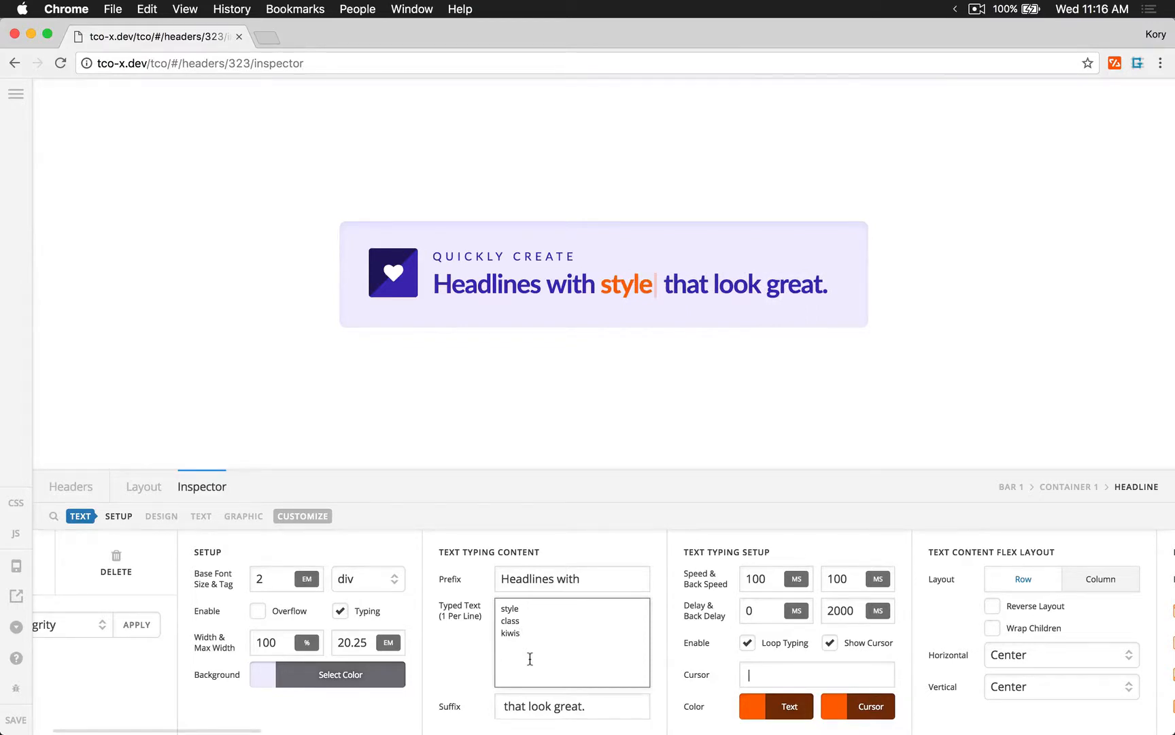
Hide the typing cursor and show it again, and turn off the headline's typing effect.
{"action": "left_click", "coordinate": [831, 643]}
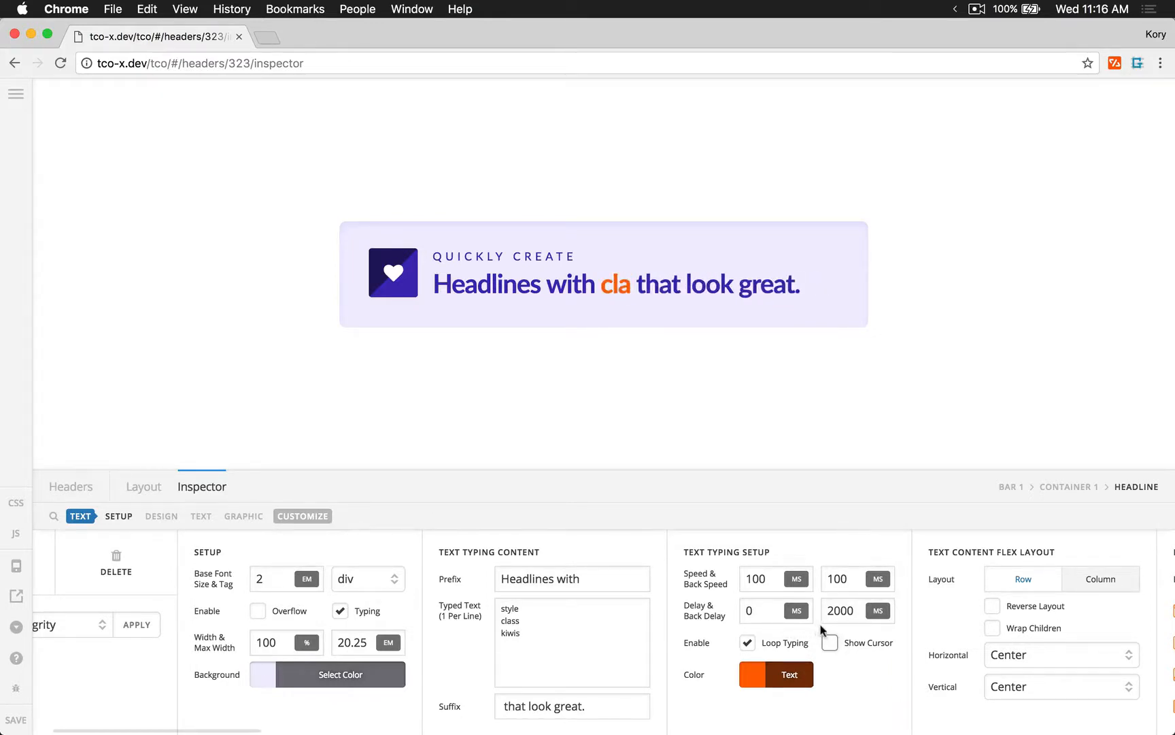
{"action": "left_click", "coordinate": [831, 643]}
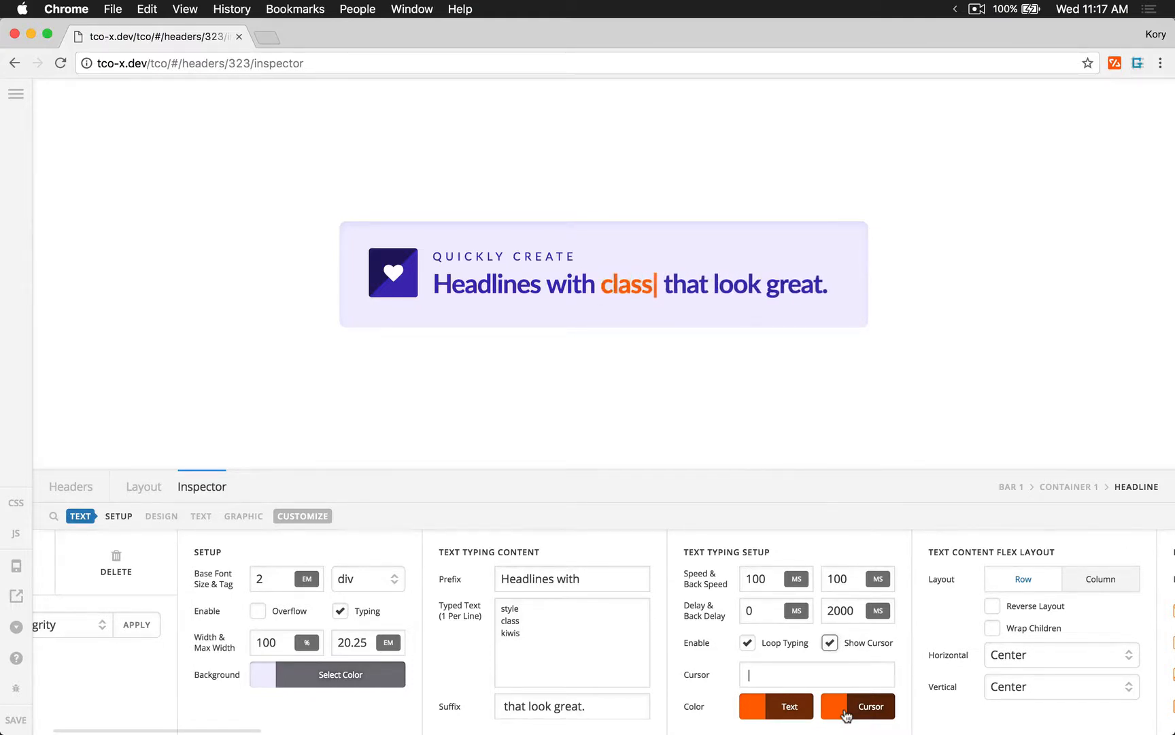
{"action": "left_click", "coordinate": [340, 612]}
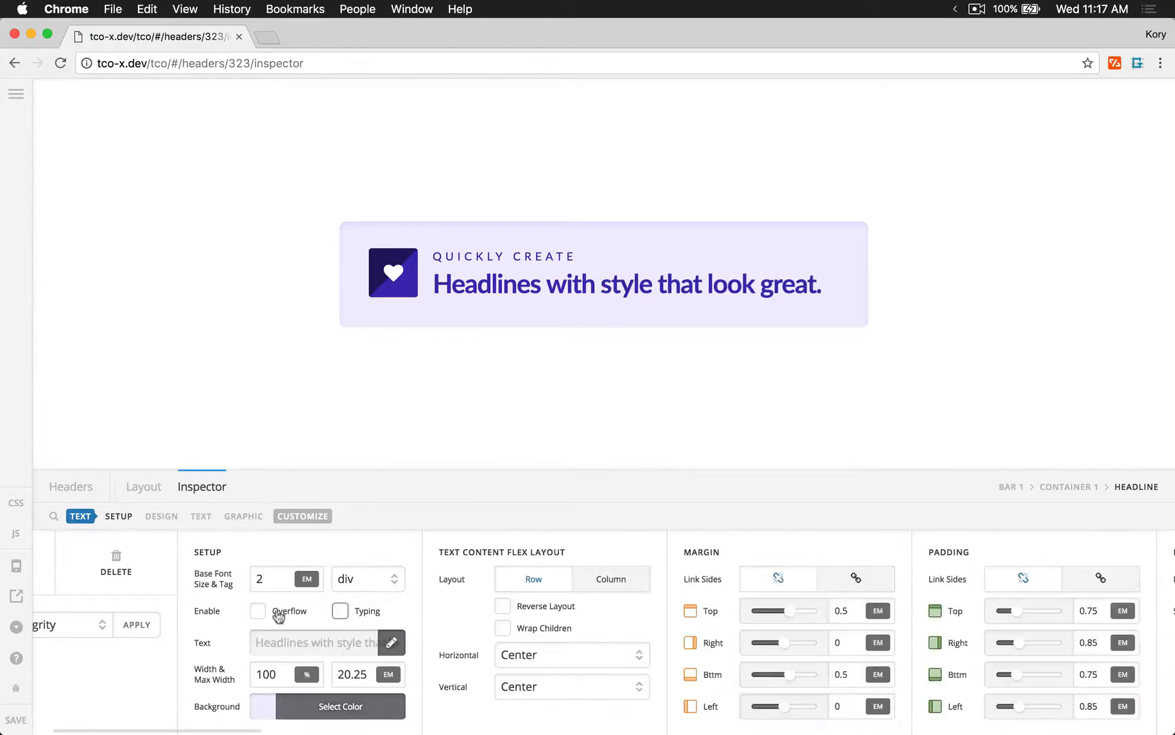
Switch the headline's subheadline off and back on, and toggle its reverse order off and on again.
{"action": "left_click", "coordinate": [201, 518]}
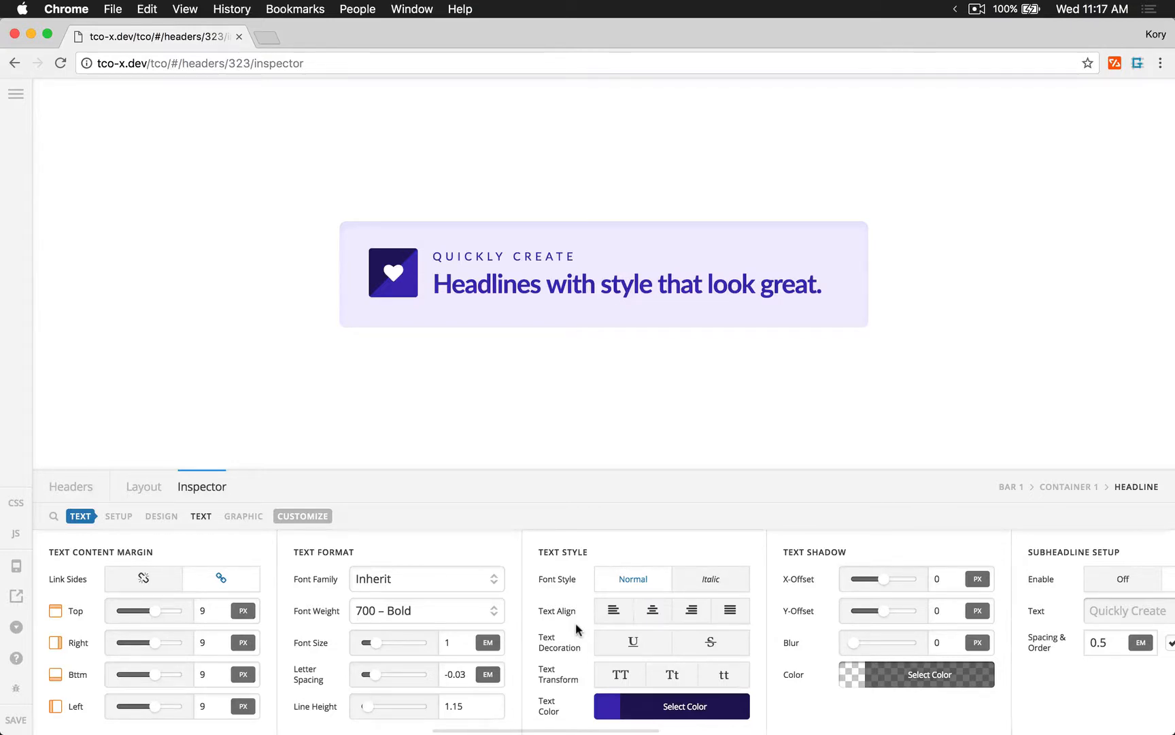
{"action": "scroll", "coordinate": [499, 621], "scroll_direction": "right", "scroll_amount": 5}
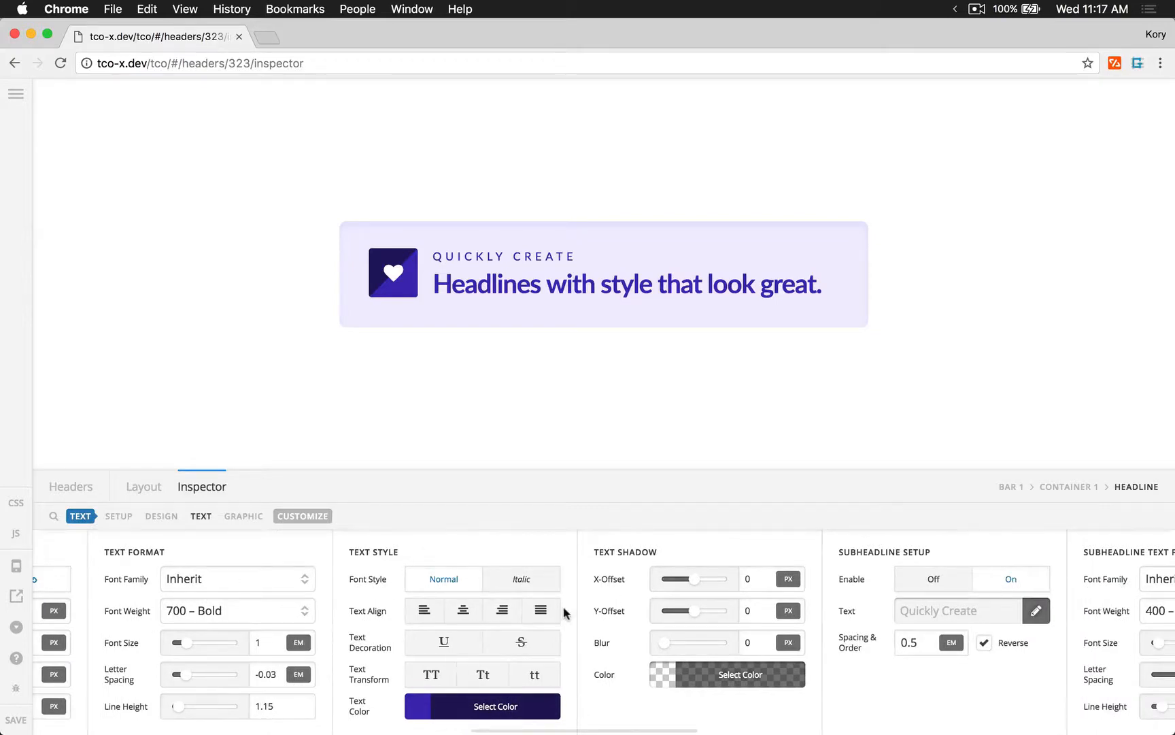
{"action": "scroll", "coordinate": [564, 613], "scroll_direction": "right", "scroll_amount": 10}
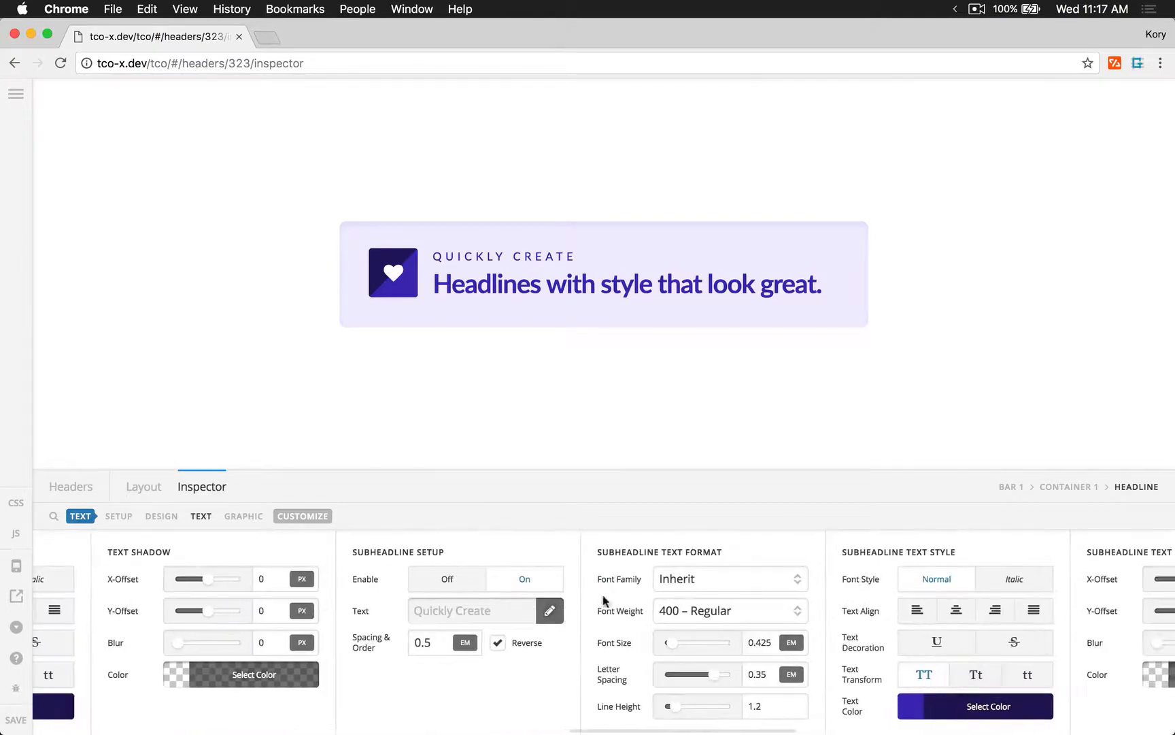
{"action": "left_click", "coordinate": [471, 588]}
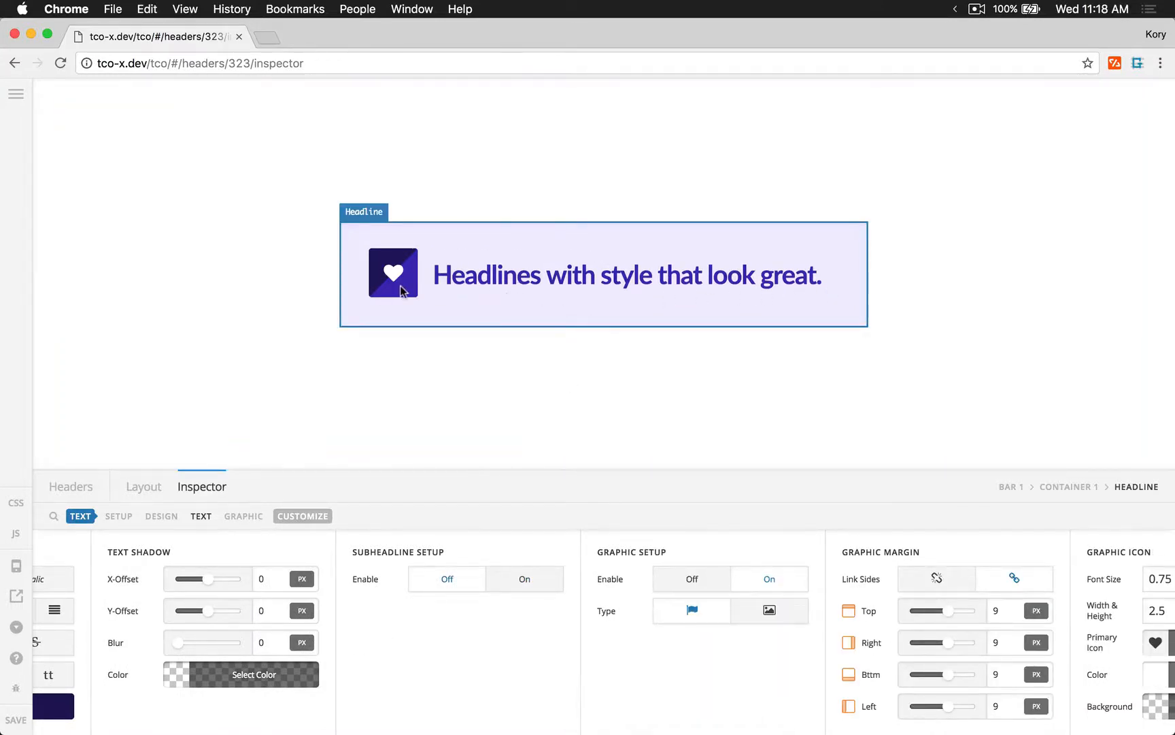
{"action": "left_click", "coordinate": [524, 583]}
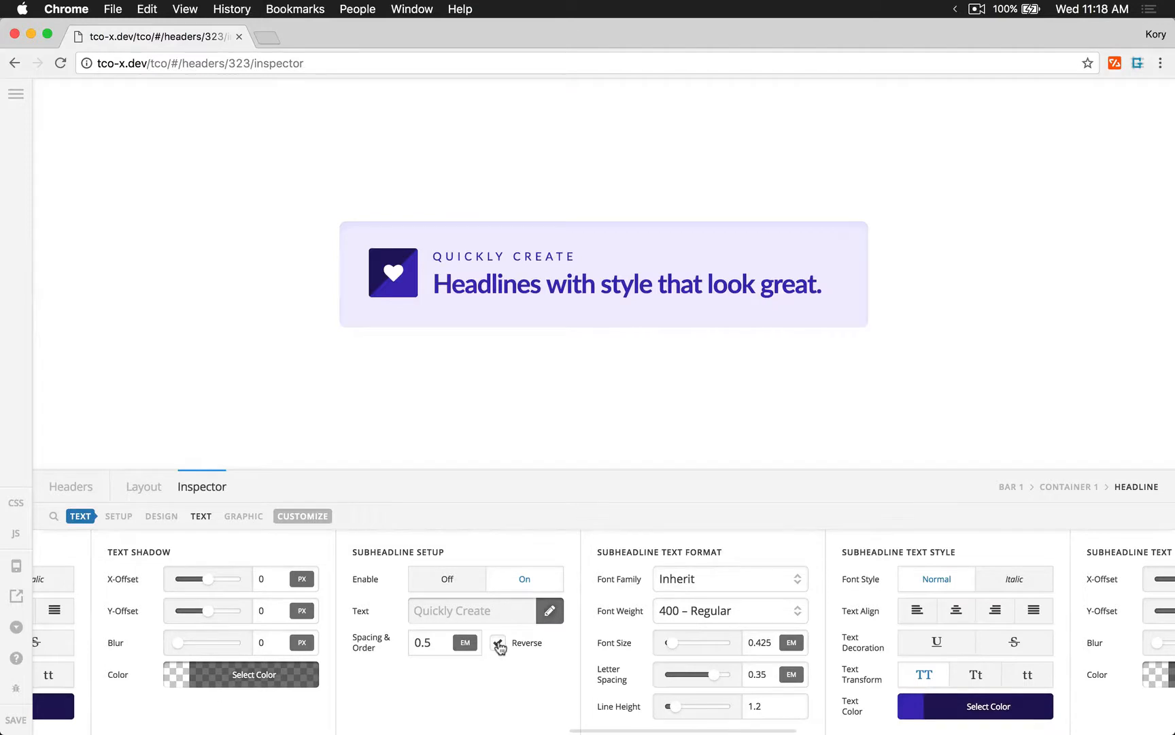
{"action": "left_click", "coordinate": [497, 643]}
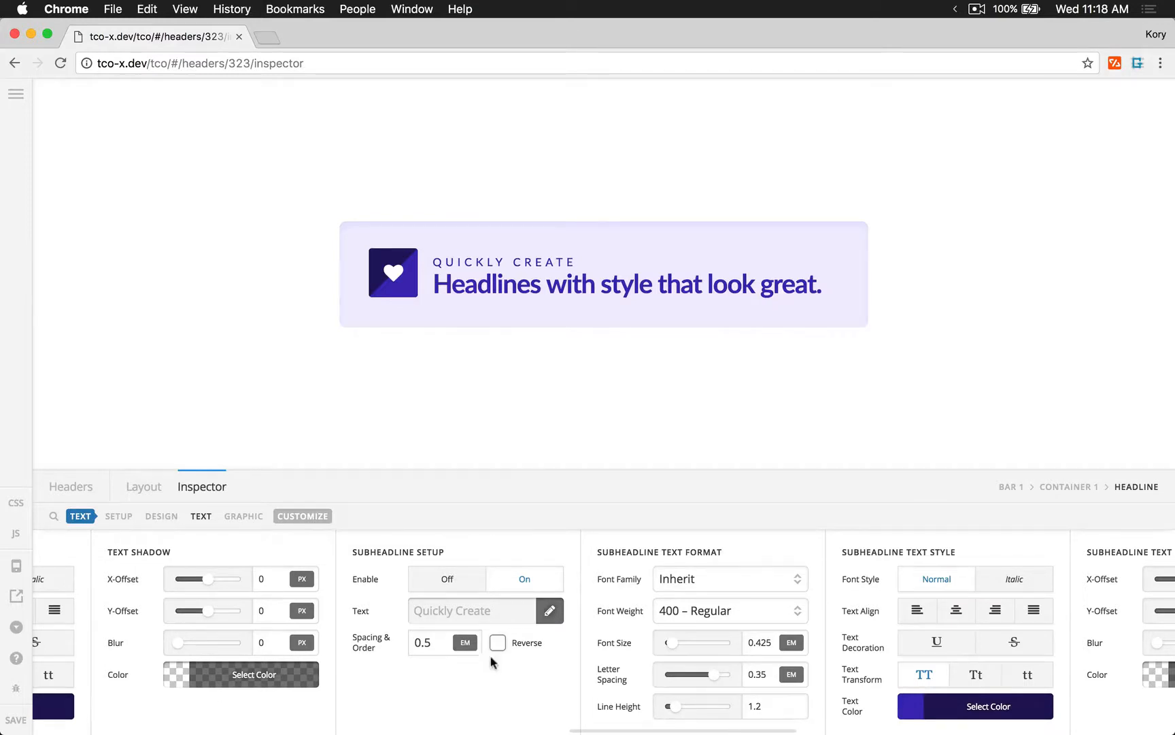
{"action": "left_click", "coordinate": [497, 642]}
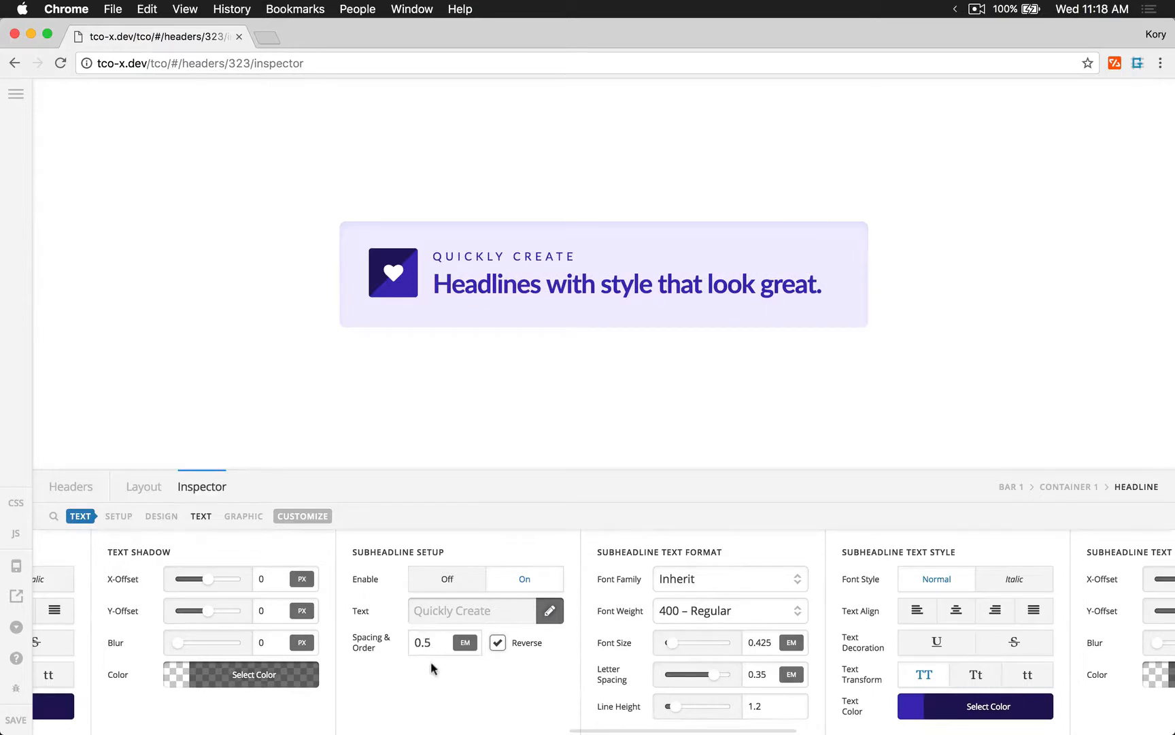
Try a font size of 1.5 em for the main headline text, and restore it to 1 em.
{"action": "scroll", "coordinate": [425, 680], "scroll_direction": "right", "scroll_amount": 10}
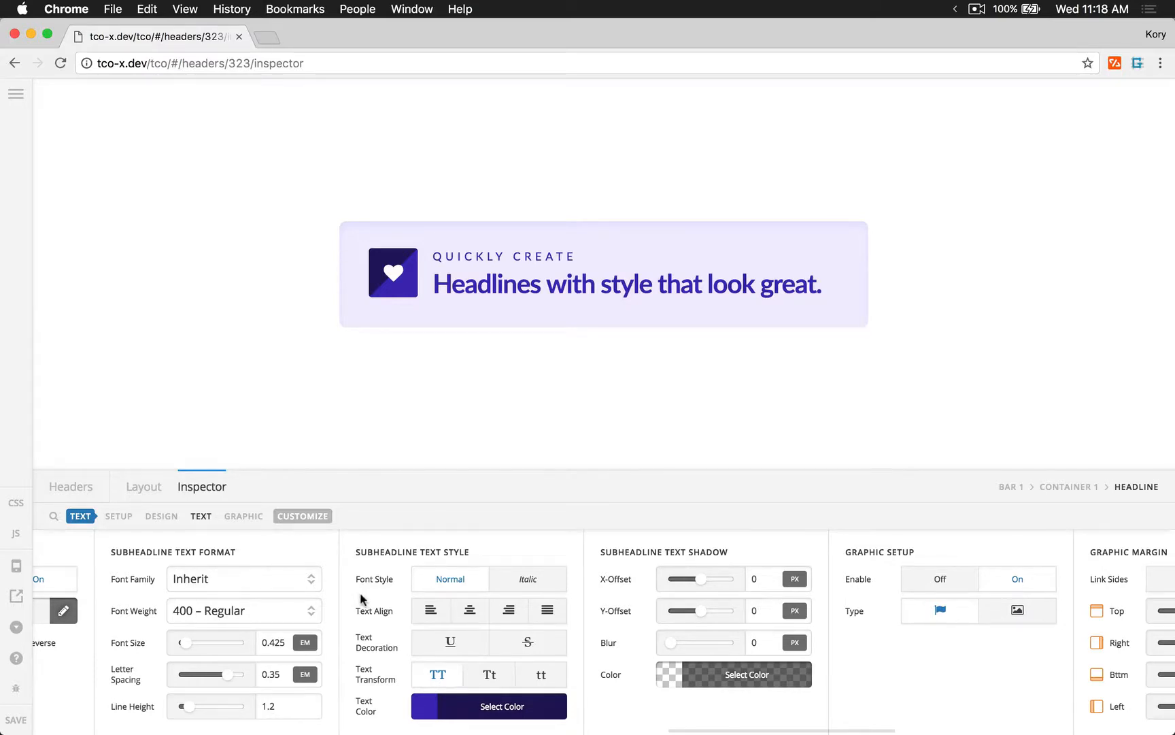
{"action": "scroll", "coordinate": [360, 595], "scroll_direction": "left", "scroll_amount": 3}
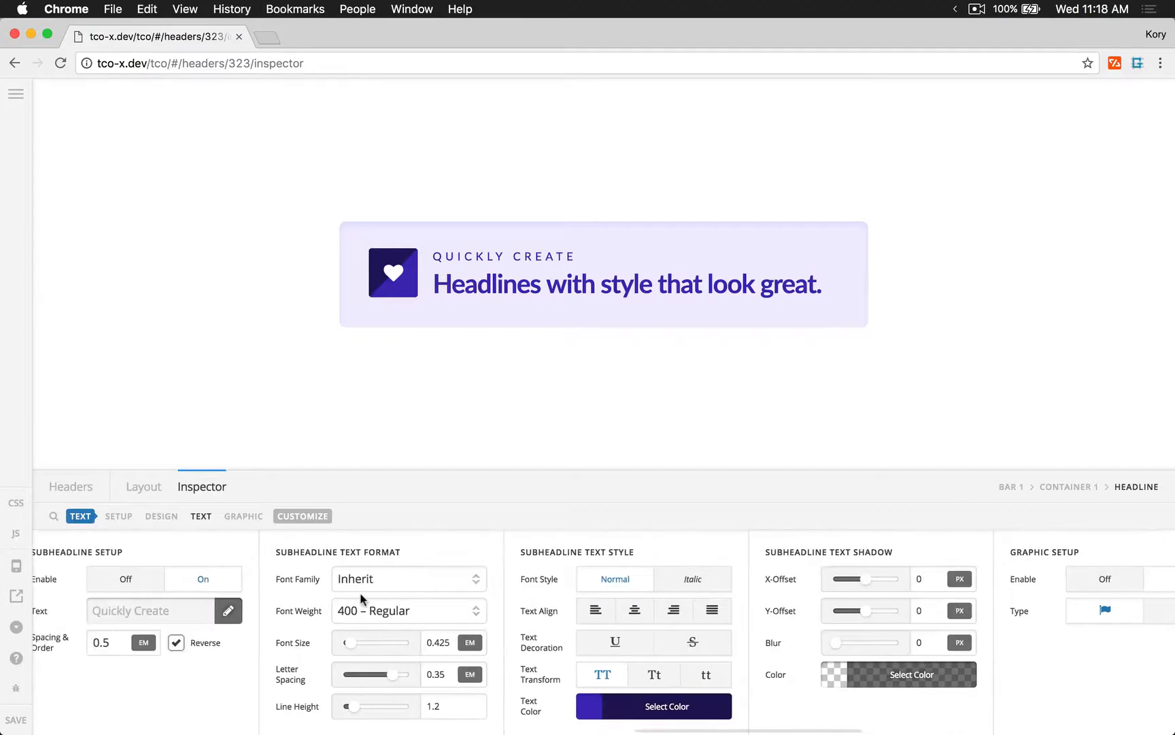
{"action": "scroll", "coordinate": [360, 591], "scroll_direction": "left", "scroll_amount": 10}
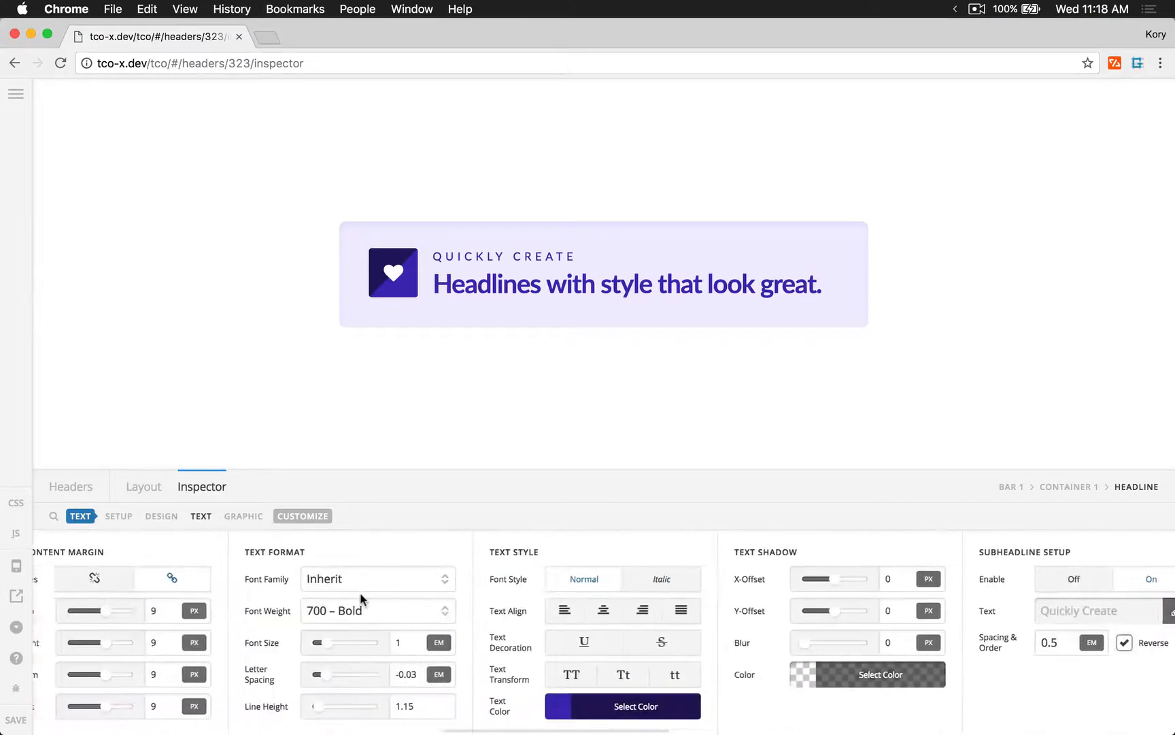
{"action": "scroll", "coordinate": [360, 591], "scroll_direction": "left", "scroll_amount": 1}
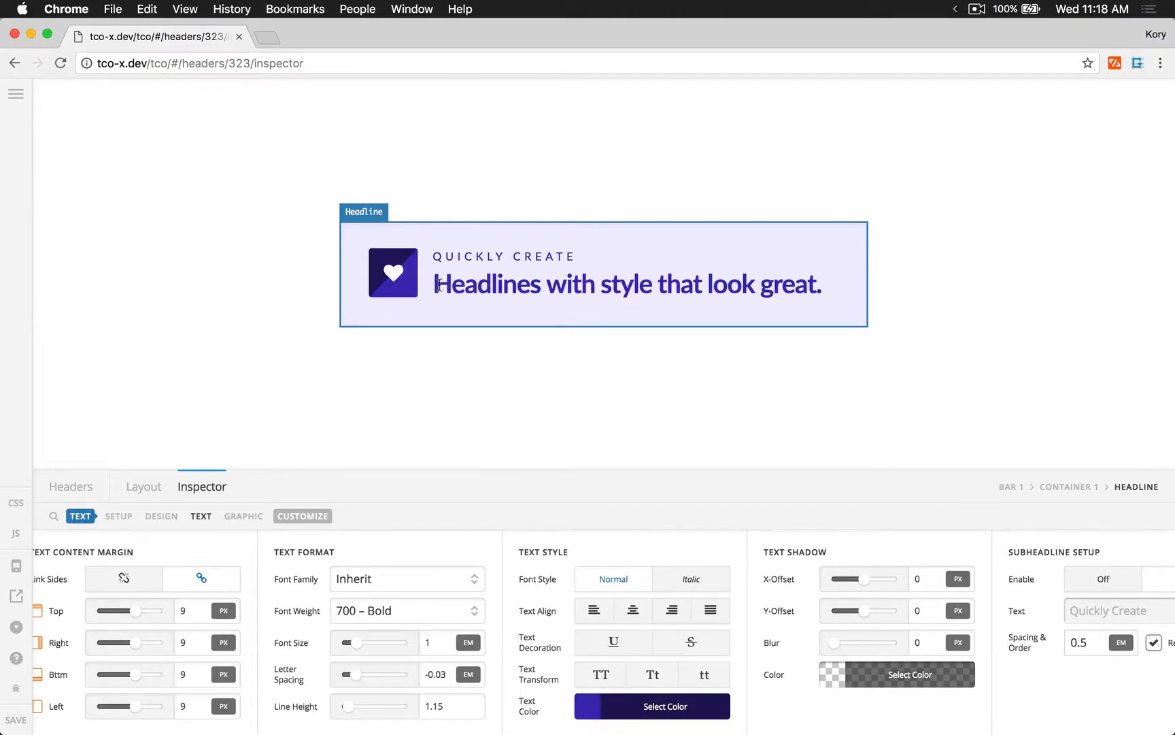
{"action": "scroll", "coordinate": [381, 612], "scroll_direction": "left", "scroll_amount": 4}
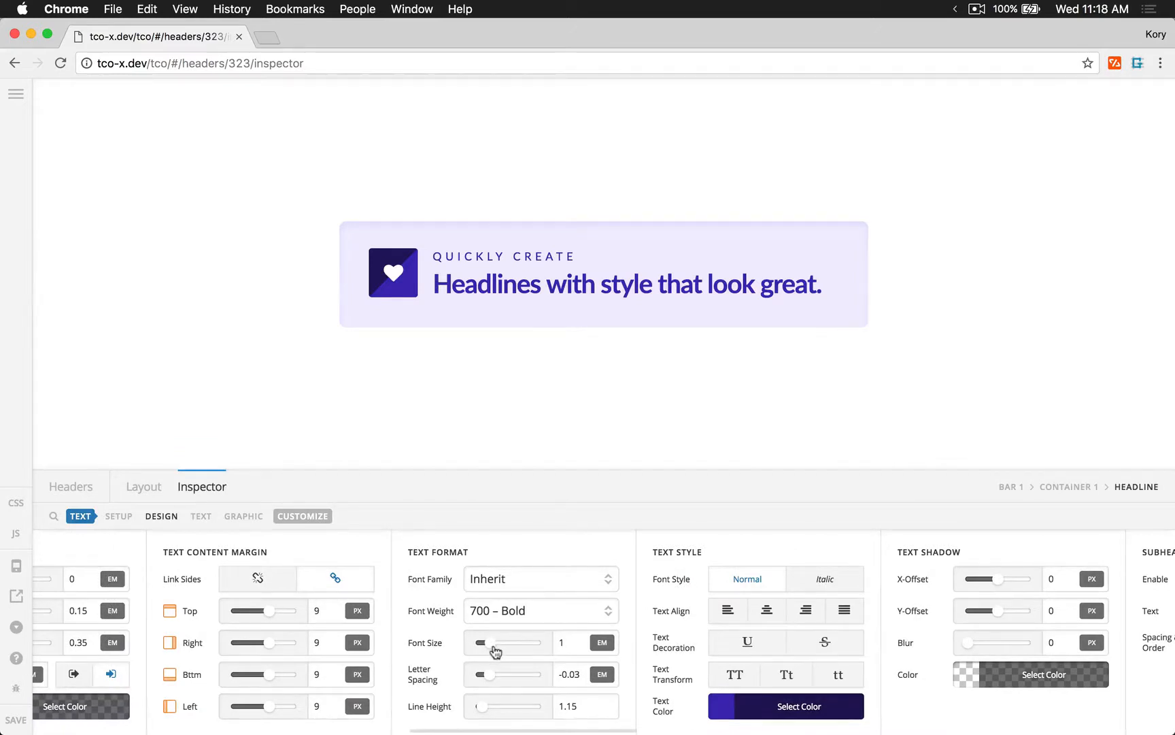
{"action": "left_click", "coordinate": [567, 642]}
{"action": "type", "text": ".5"}
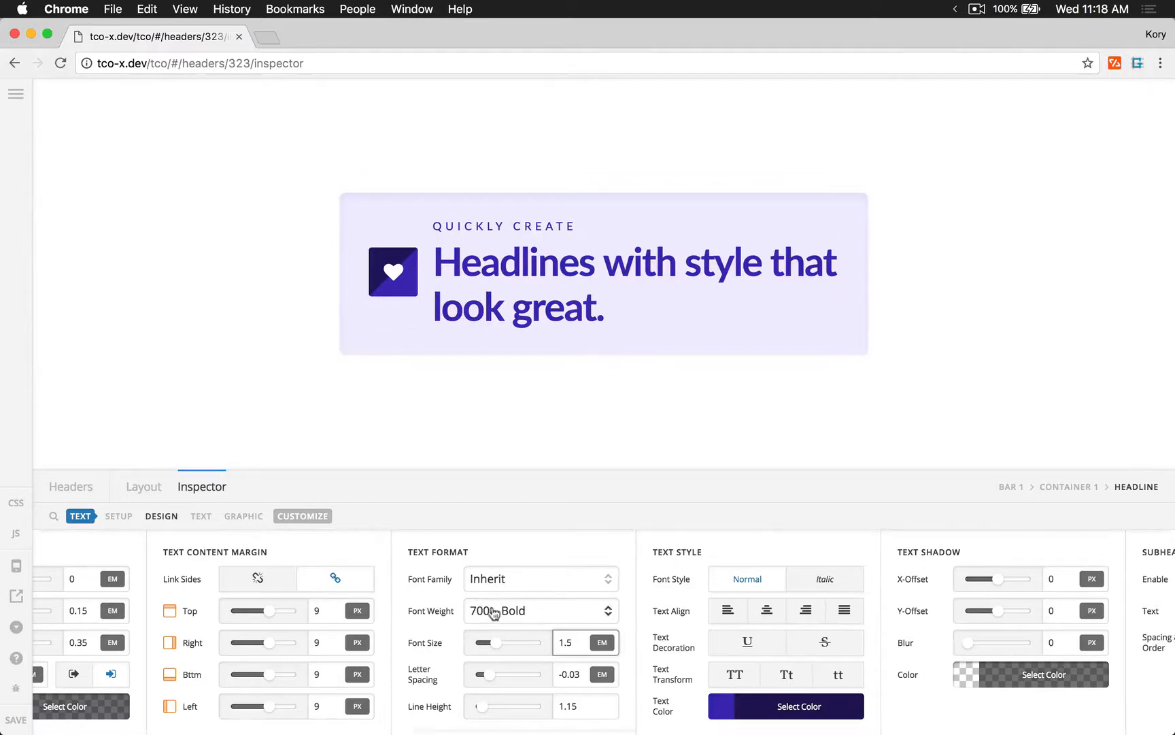
{"action": "key", "text": "BackSpace"}
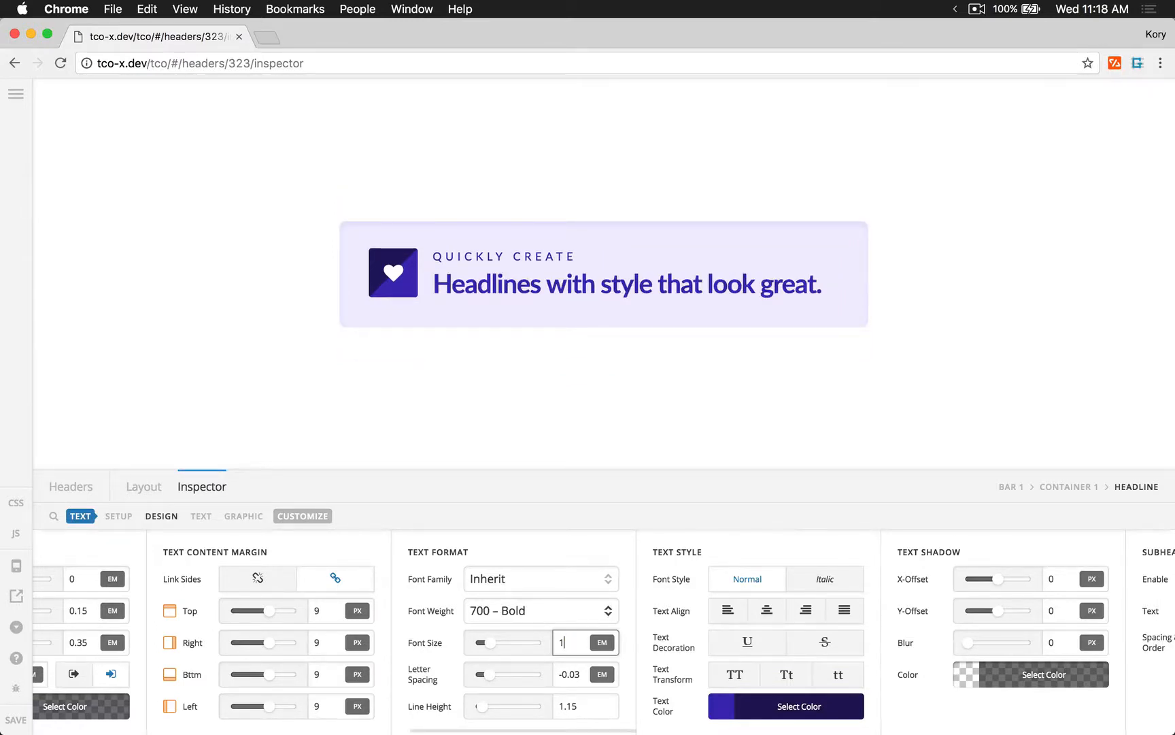
Look at the headline's general setup options and bring up its text settings.
{"action": "scroll", "coordinate": [504, 679], "scroll_direction": "left", "scroll_amount": 10}
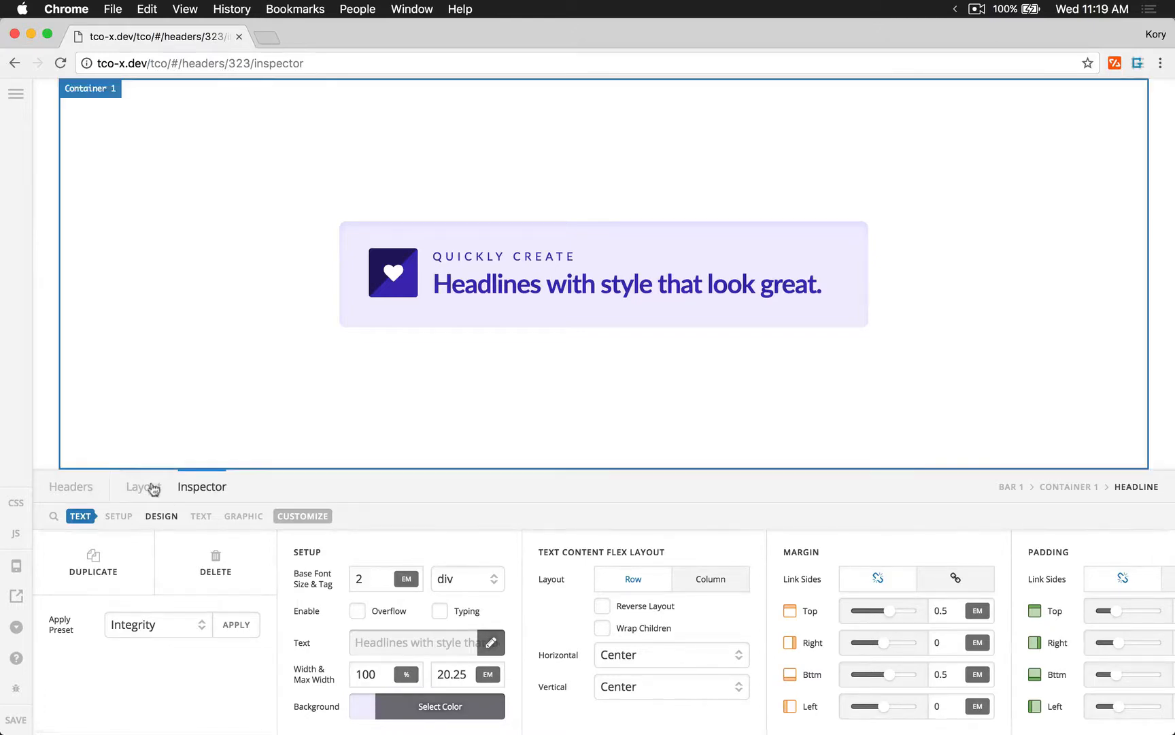
{"action": "left_click", "coordinate": [201, 516]}
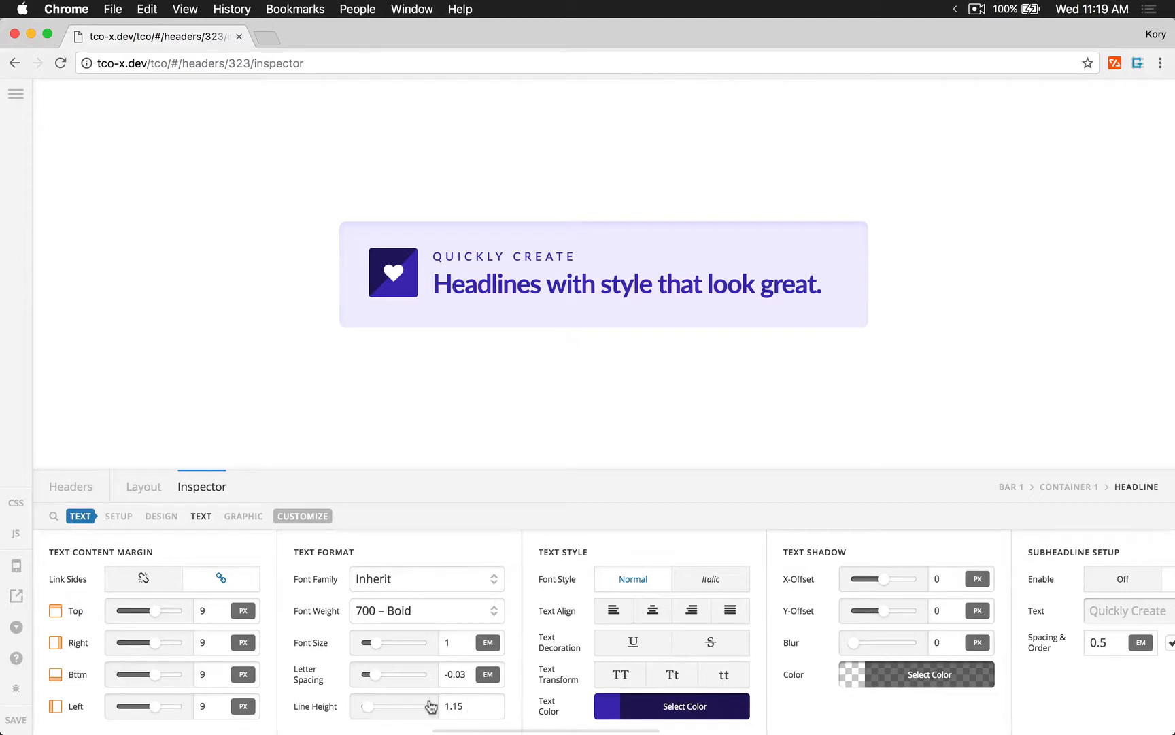
Try center alignment on the main headline text and the subheadline text, and clear both alignments again.
{"action": "scroll", "coordinate": [517, 701], "scroll_direction": "right", "scroll_amount": 4}
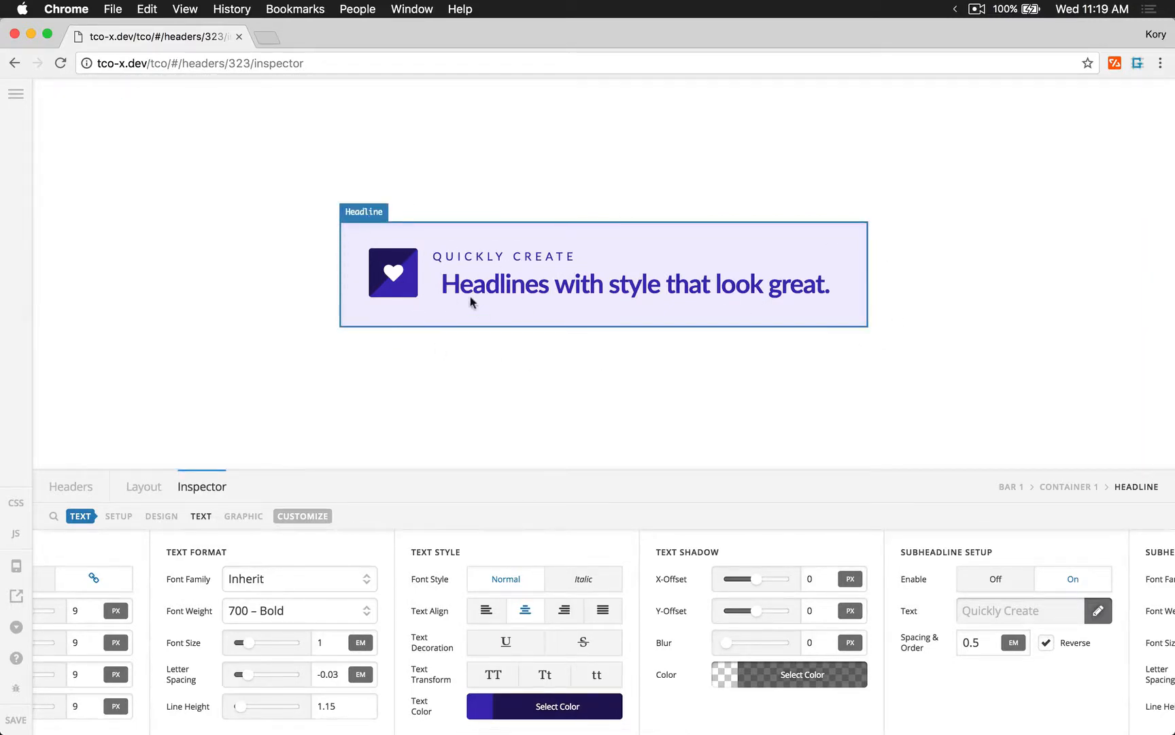
{"action": "left_click", "coordinate": [523, 615]}
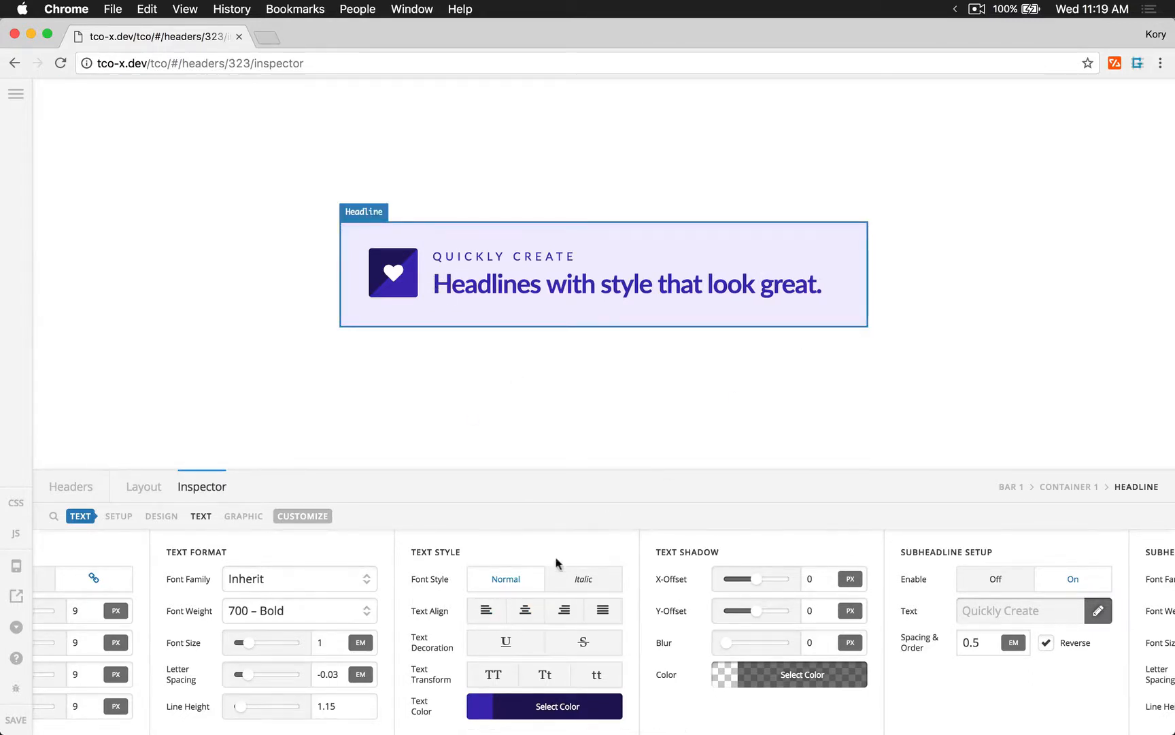
{"action": "left_click", "coordinate": [525, 613]}
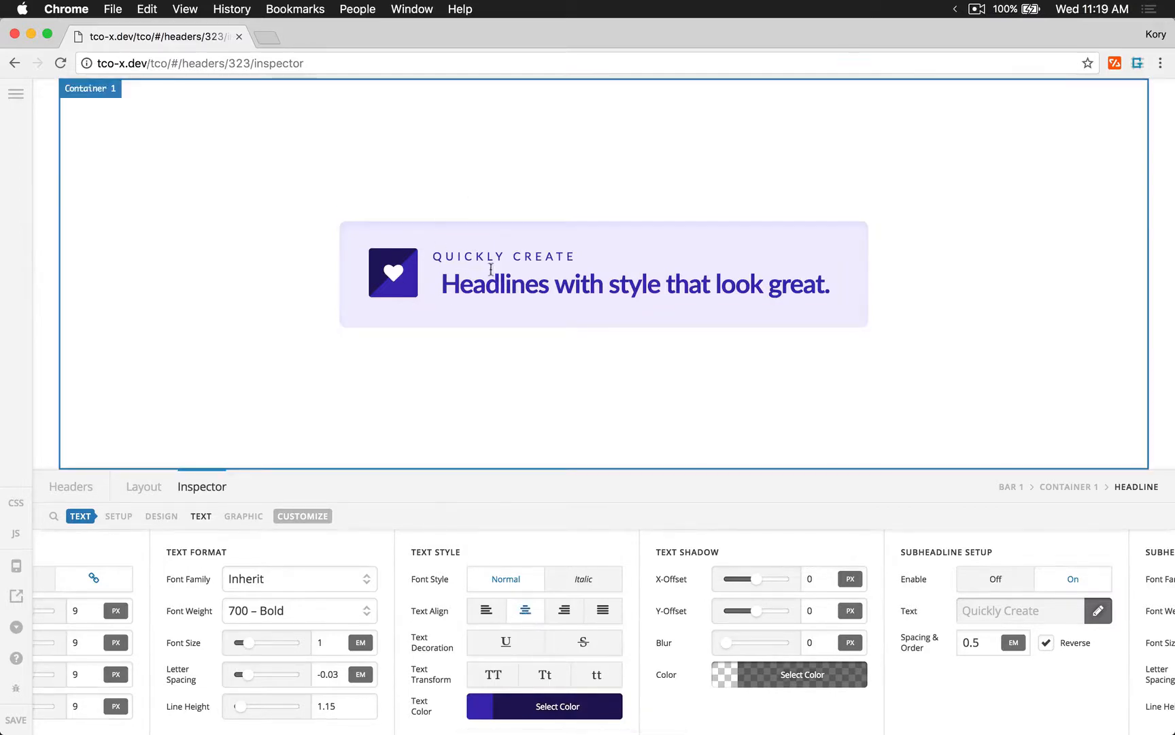
{"action": "scroll", "coordinate": [683, 604], "scroll_direction": "right", "scroll_amount": 10}
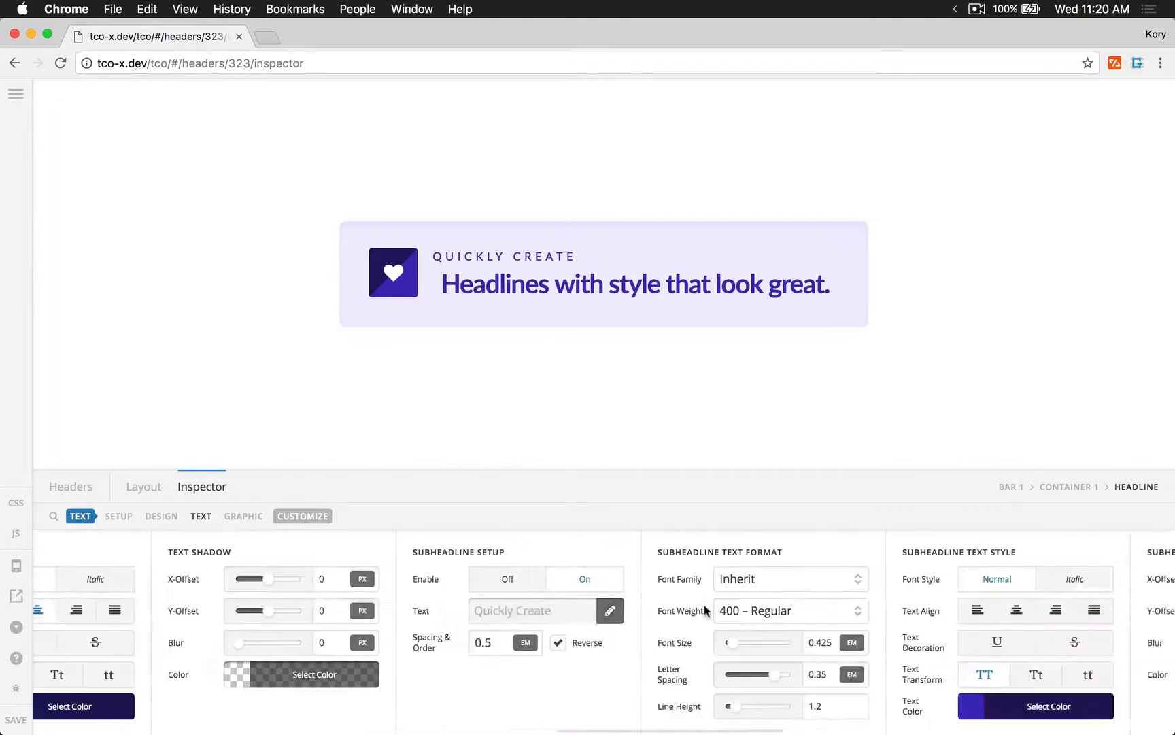
{"action": "left_click", "coordinate": [739, 610]}
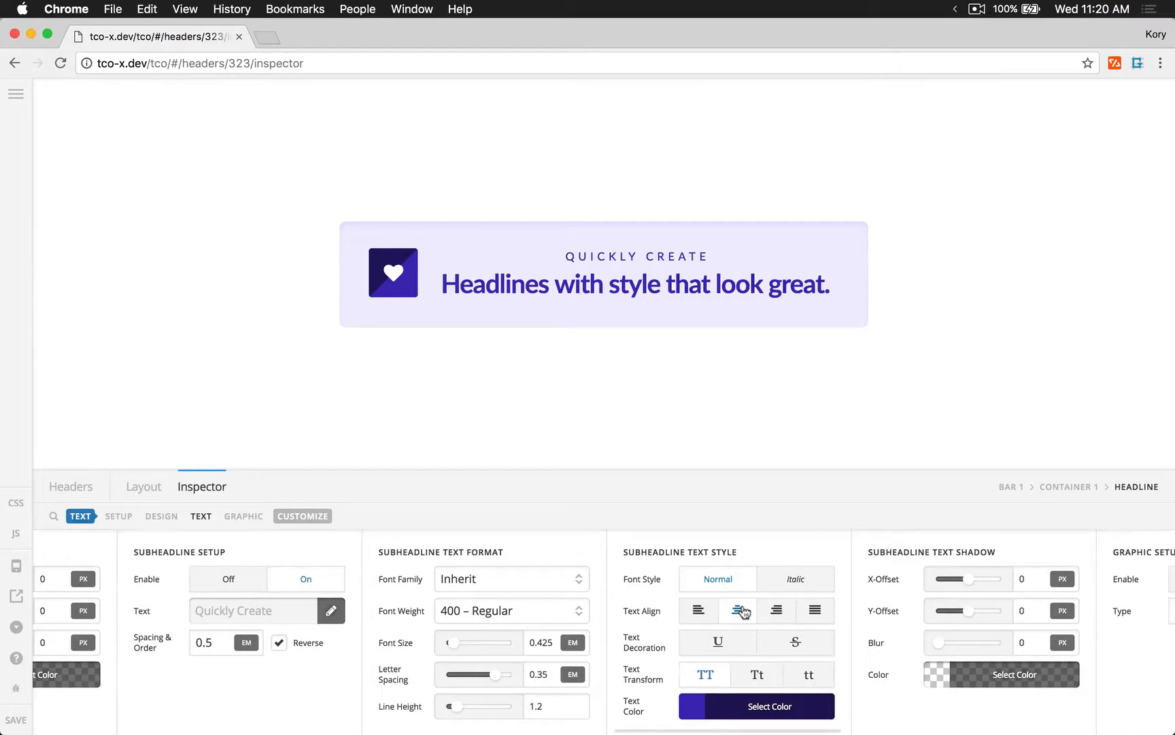
{"action": "left_click", "coordinate": [738, 610]}
{"action": "scroll", "coordinate": [739, 613], "scroll_direction": "left", "scroll_amount": 10}
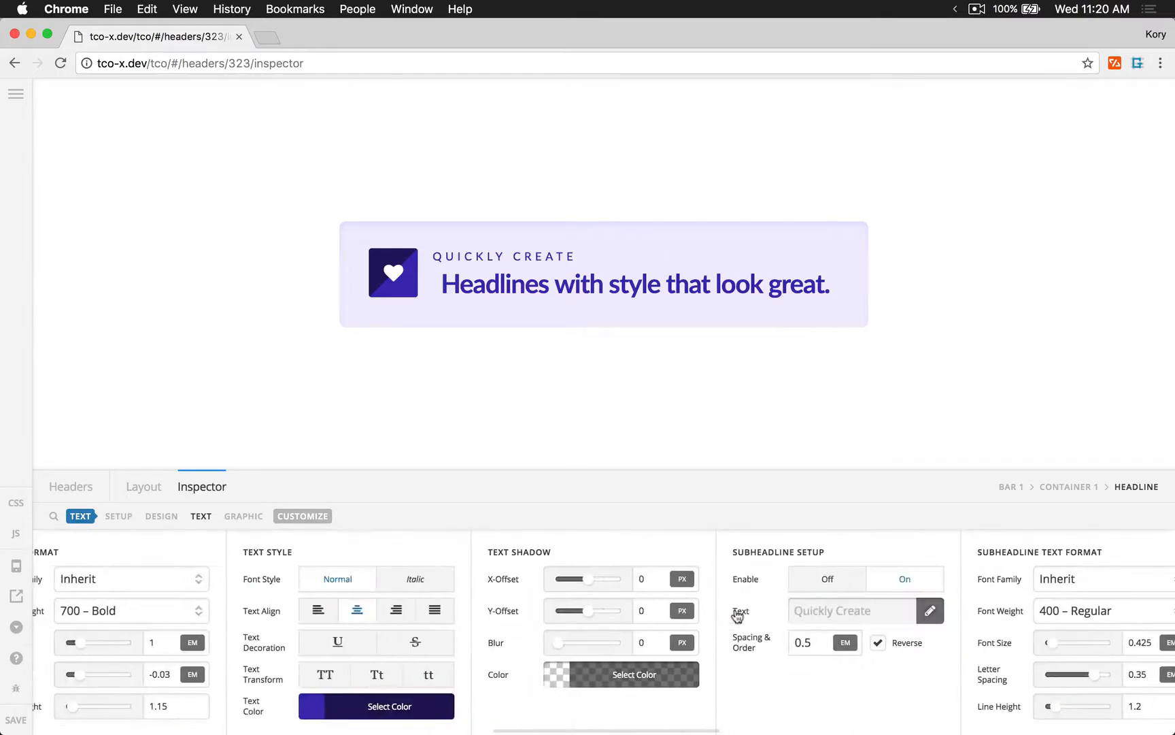
{"action": "left_click", "coordinate": [356, 610]}
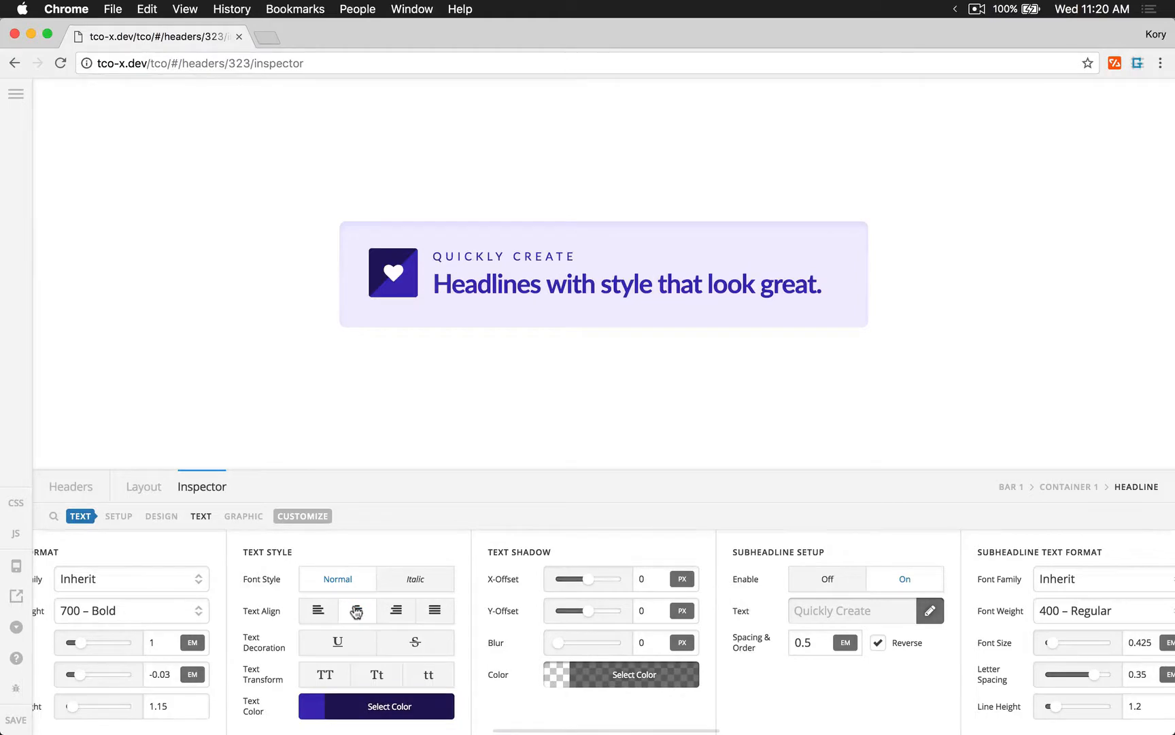
Look through the headline's subheadline style and shadow settings and its graphic setup, margin, icon, border, border radius and box shadow settings.
{"action": "scroll", "coordinate": [356, 610], "scroll_direction": "right", "scroll_amount": 10}
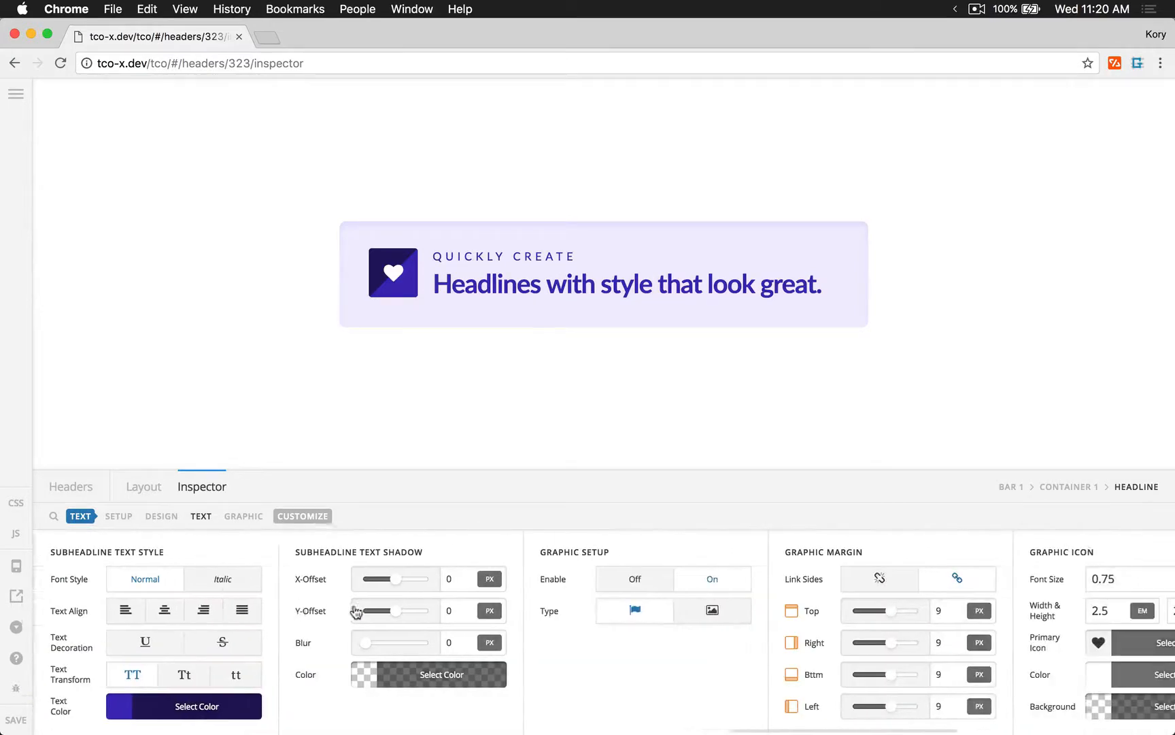
{"action": "scroll", "coordinate": [356, 612], "scroll_direction": "right", "scroll_amount": 5}
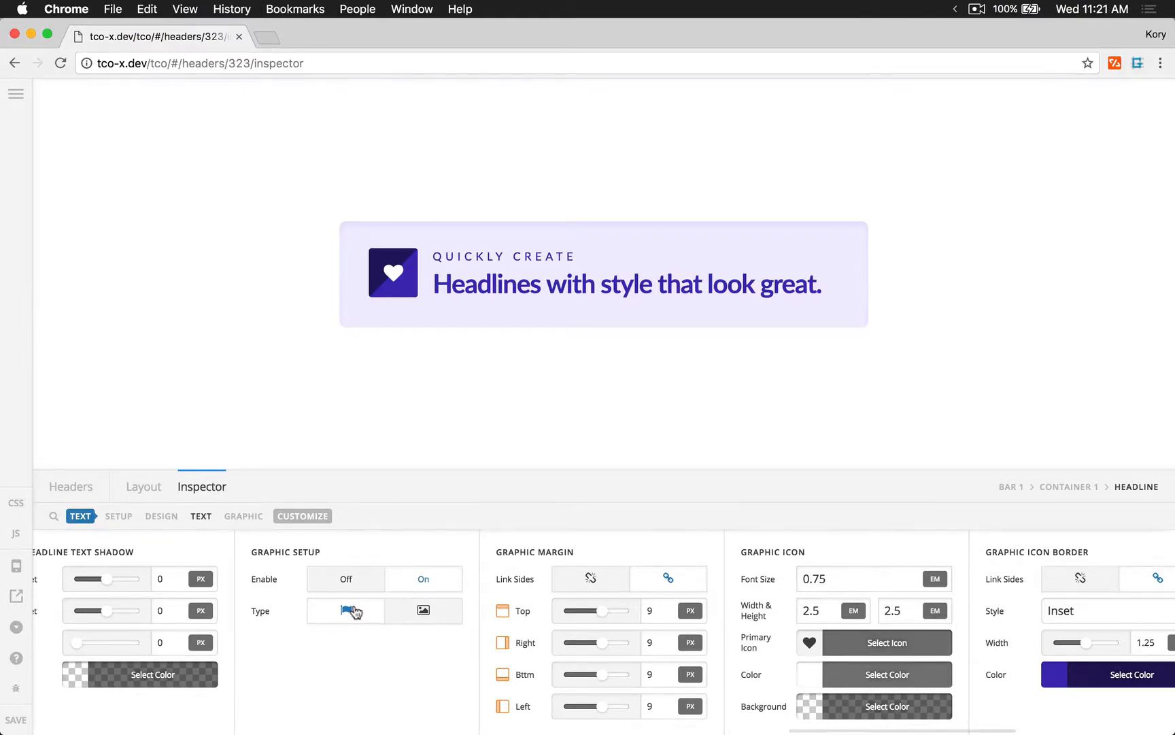
{"action": "scroll", "coordinate": [353, 612], "scroll_direction": "right", "scroll_amount": 5}
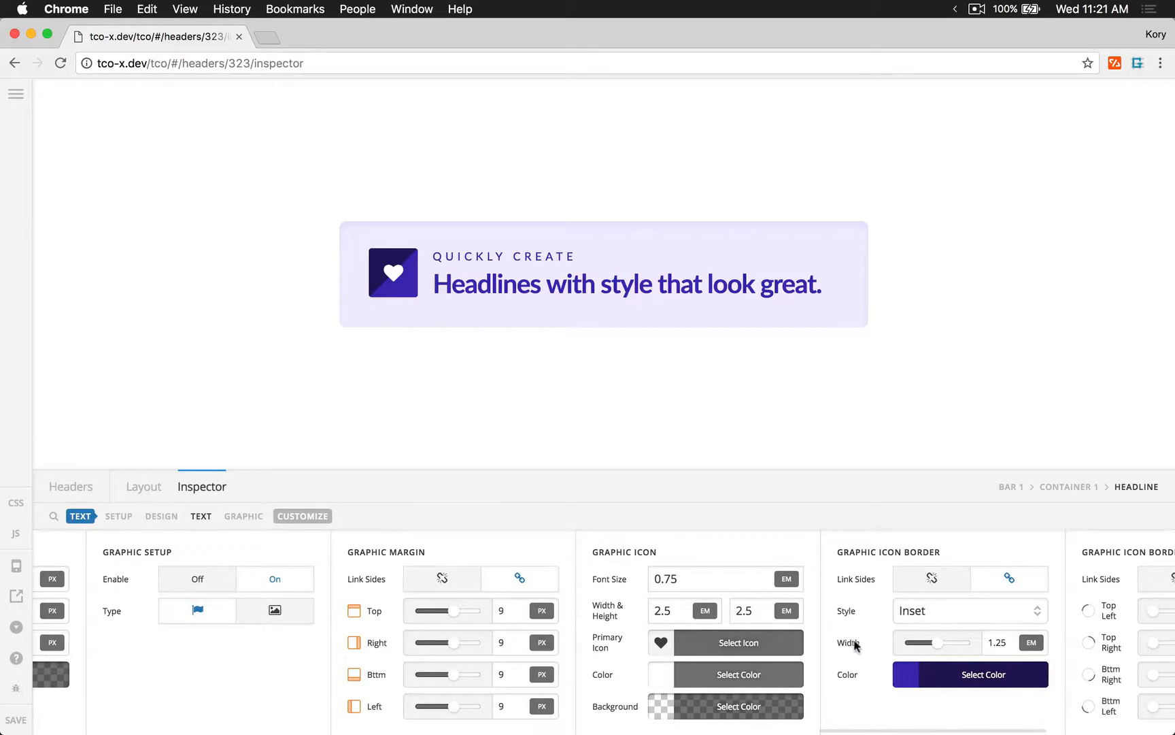
{"action": "scroll", "coordinate": [854, 643], "scroll_direction": "right", "scroll_amount": 10}
{"action": "scroll", "coordinate": [855, 645], "scroll_direction": "right", "scroll_amount": 1}
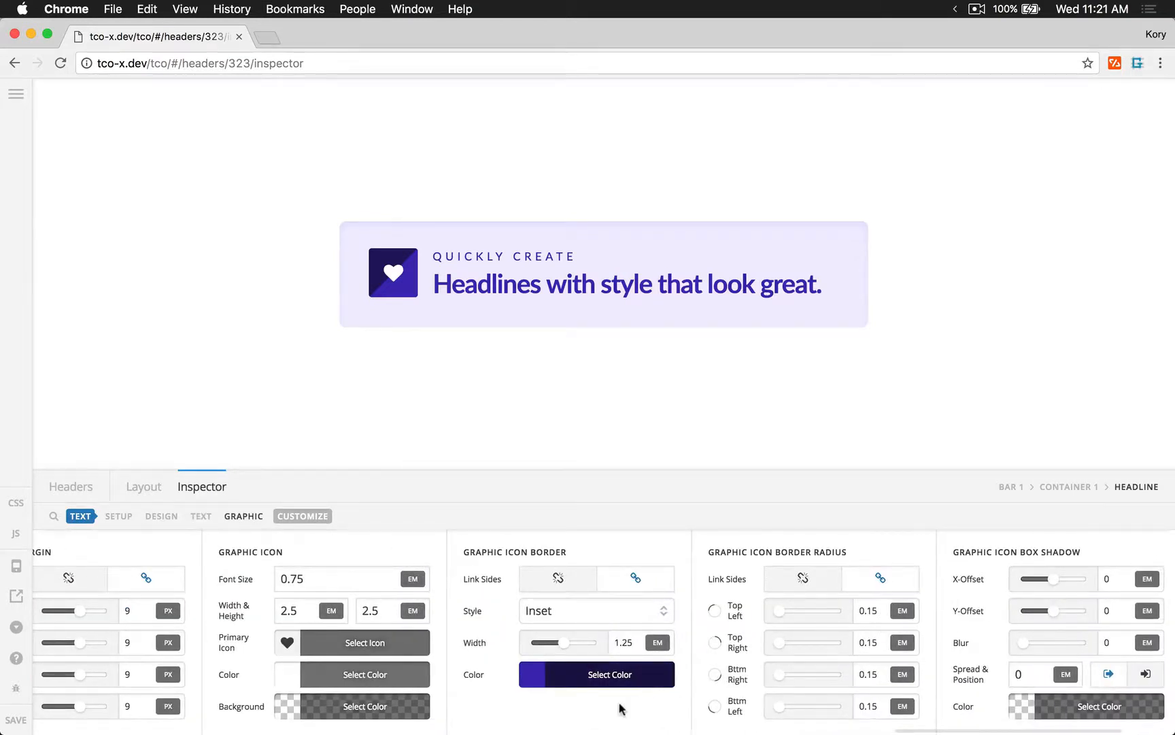
{"action": "scroll", "coordinate": [598, 725], "scroll_direction": "left", "scroll_amount": 8}
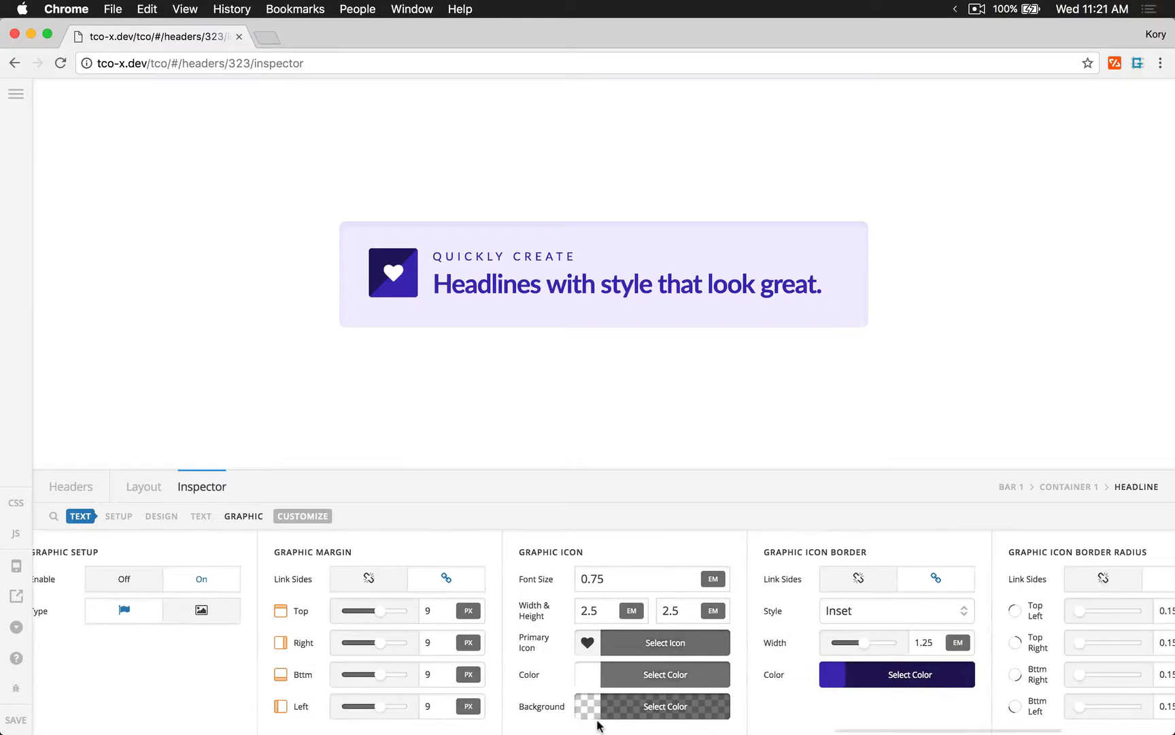
{"action": "scroll", "coordinate": [599, 725], "scroll_direction": "left", "scroll_amount": 3}
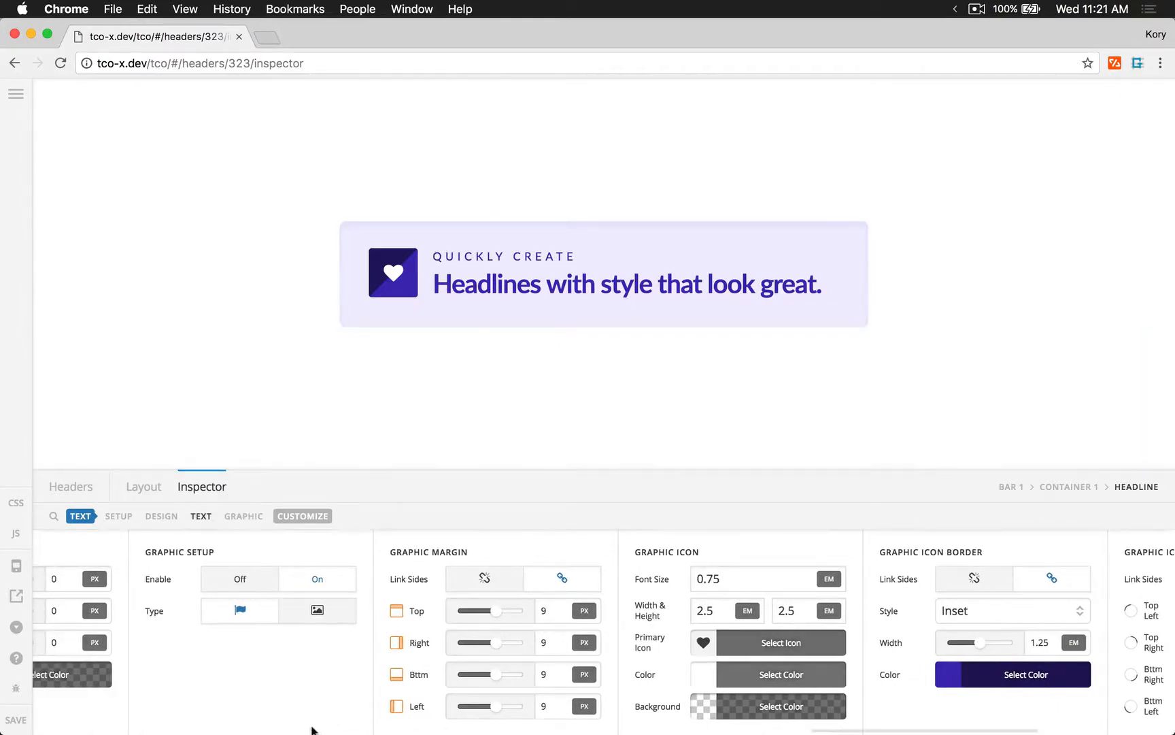
{"action": "scroll", "coordinate": [347, 699], "scroll_direction": "left", "scroll_amount": 7}
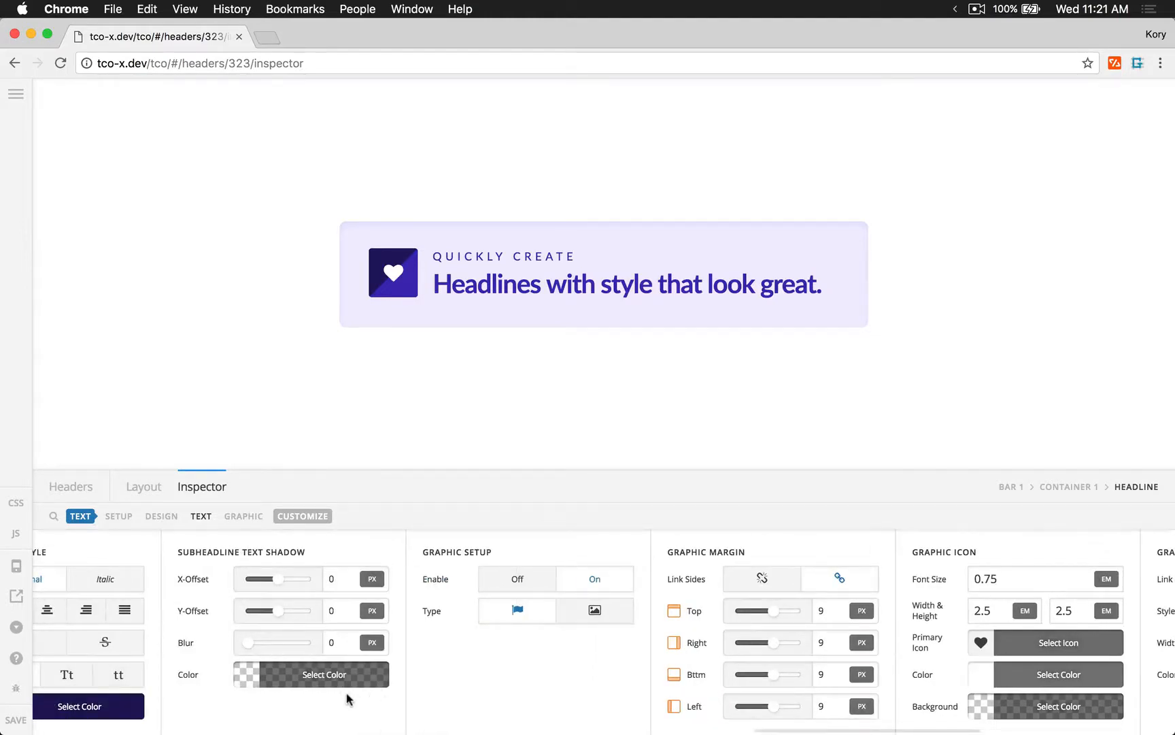
Set the headline's max width to 15.25 em in its setup options.
{"action": "scroll", "coordinate": [347, 698], "scroll_direction": "left", "scroll_amount": 20}
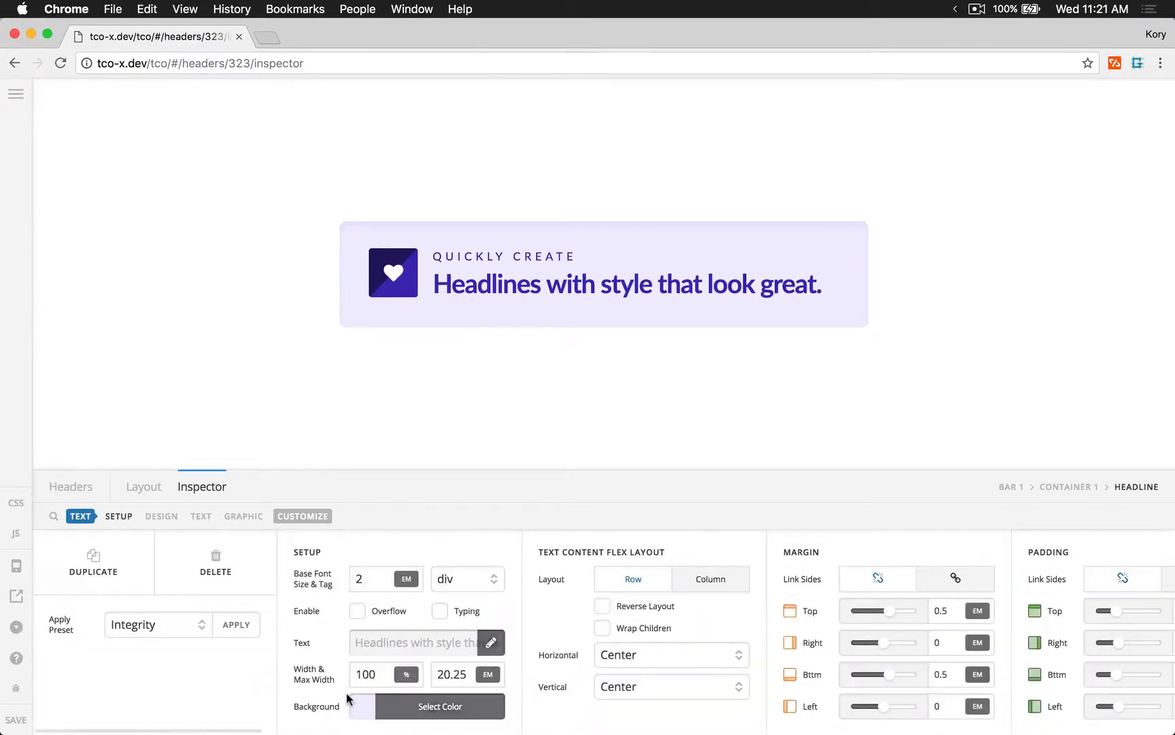
{"action": "left_click", "coordinate": [438, 674]}
{"action": "left_click", "coordinate": [439, 673]}
{"action": "left_click_drag", "start_coordinate": [438, 674], "coordinate": [450, 674]}
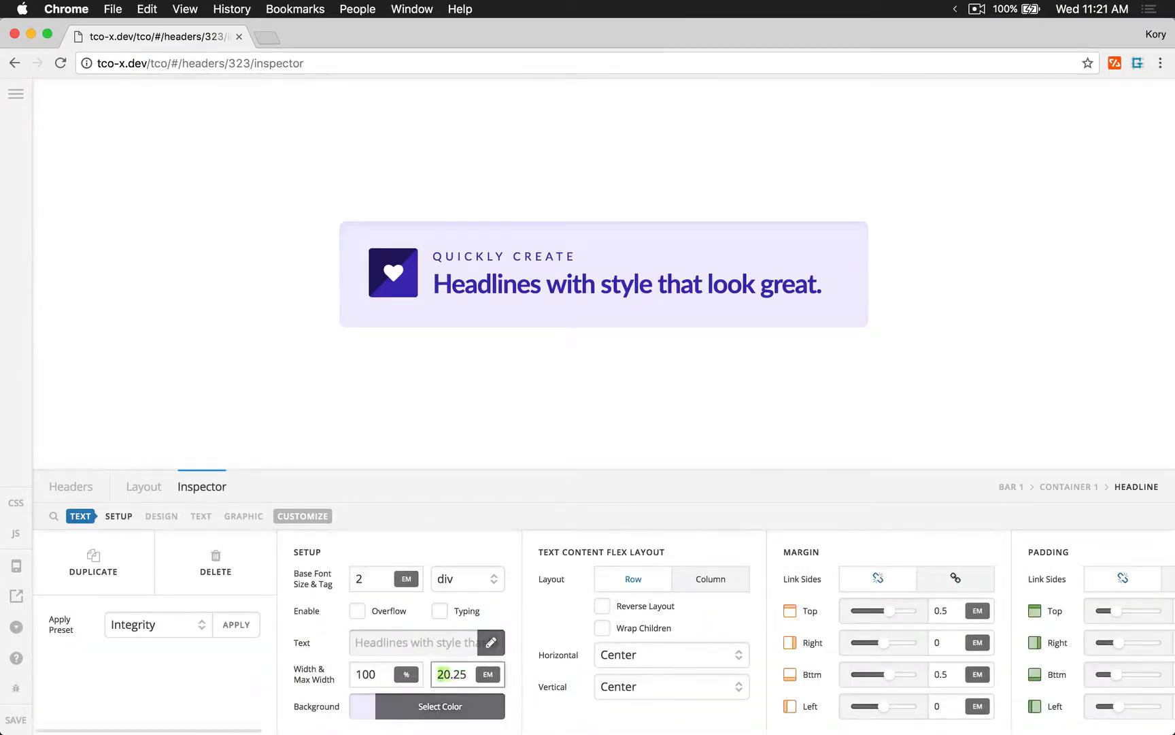
{"action": "type", "text": "15"}
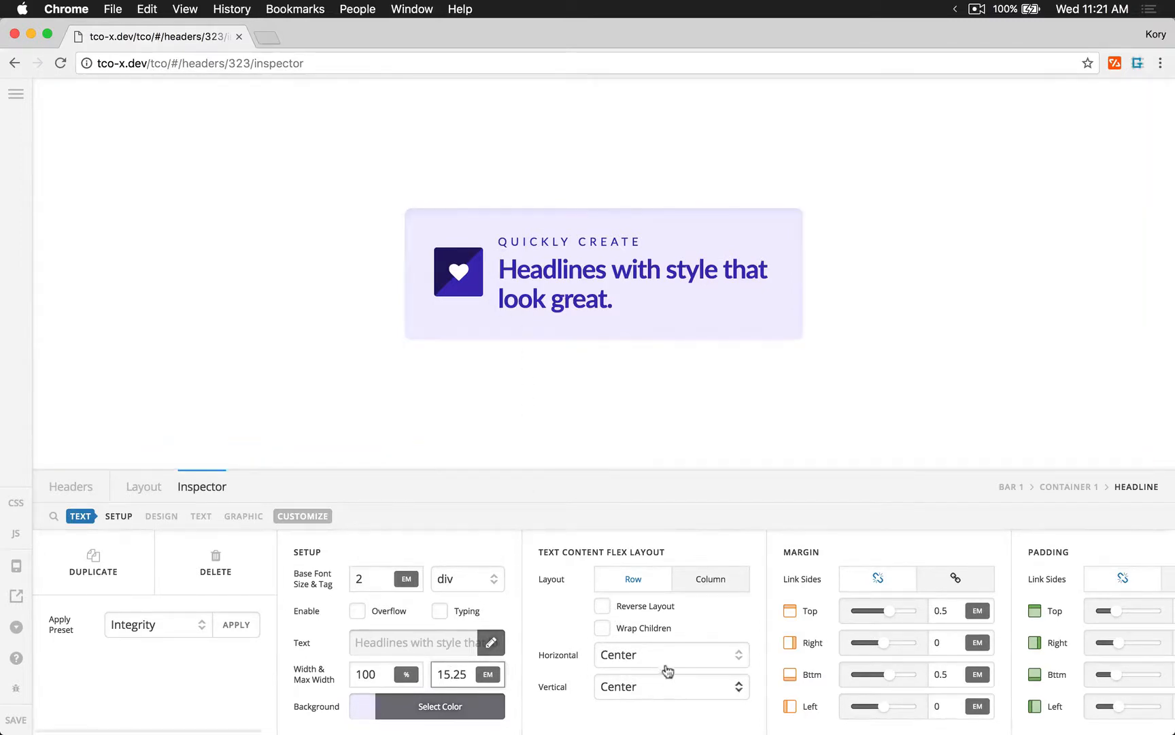
Try the Start and End vertical alignments in the text content flex layout, and restore Center.
{"action": "left_click", "coordinate": [619, 686]}
{"action": "left_click", "coordinate": [638, 675]}
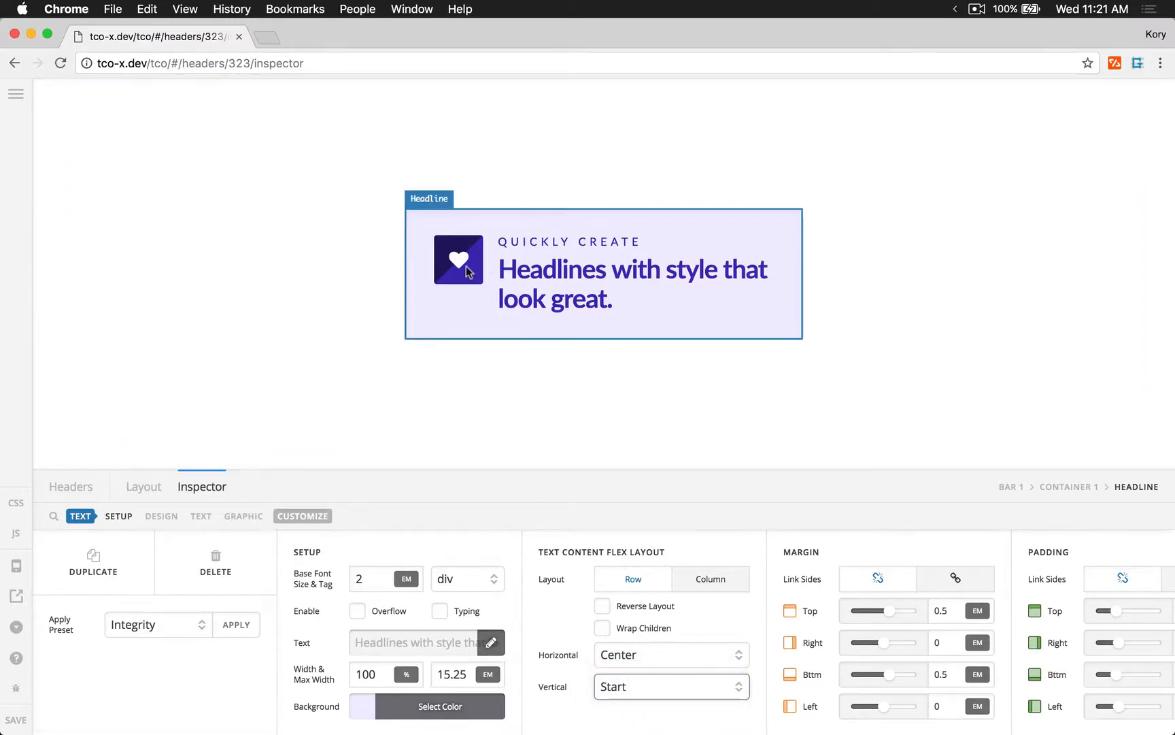
{"action": "left_click", "coordinate": [623, 690]}
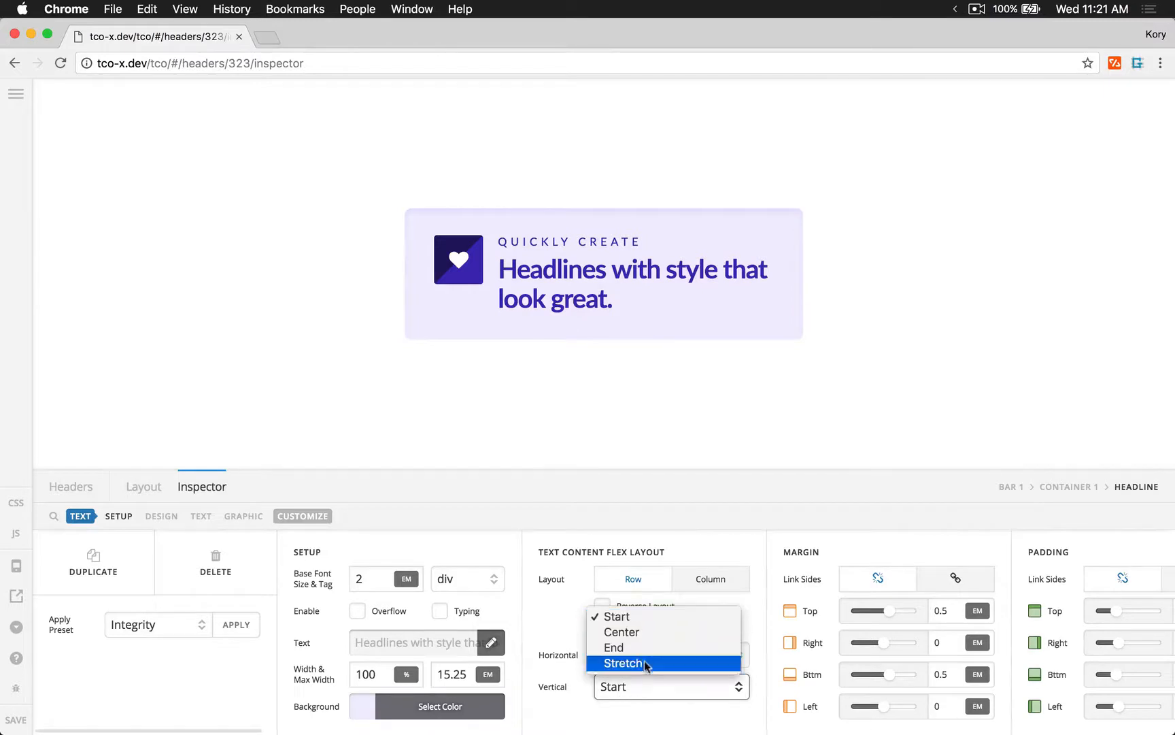
{"action": "left_click", "coordinate": [638, 646]}
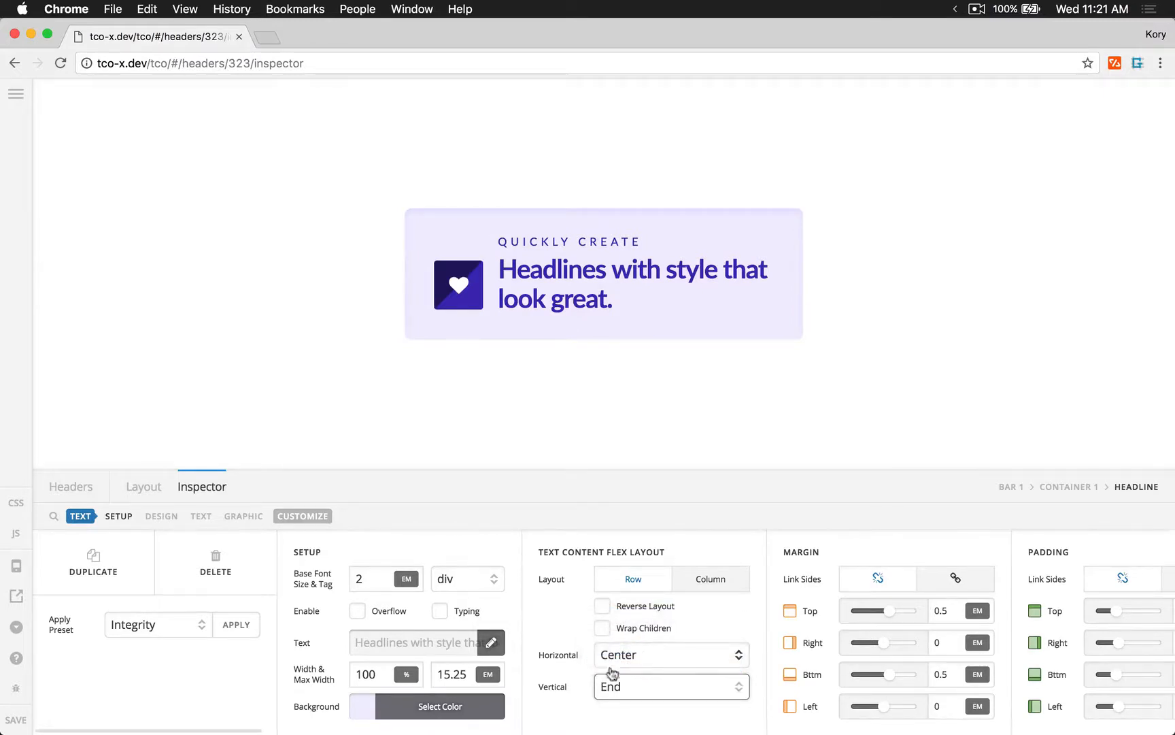
{"action": "left_click", "coordinate": [624, 691]}
{"action": "left_click", "coordinate": [629, 669]}
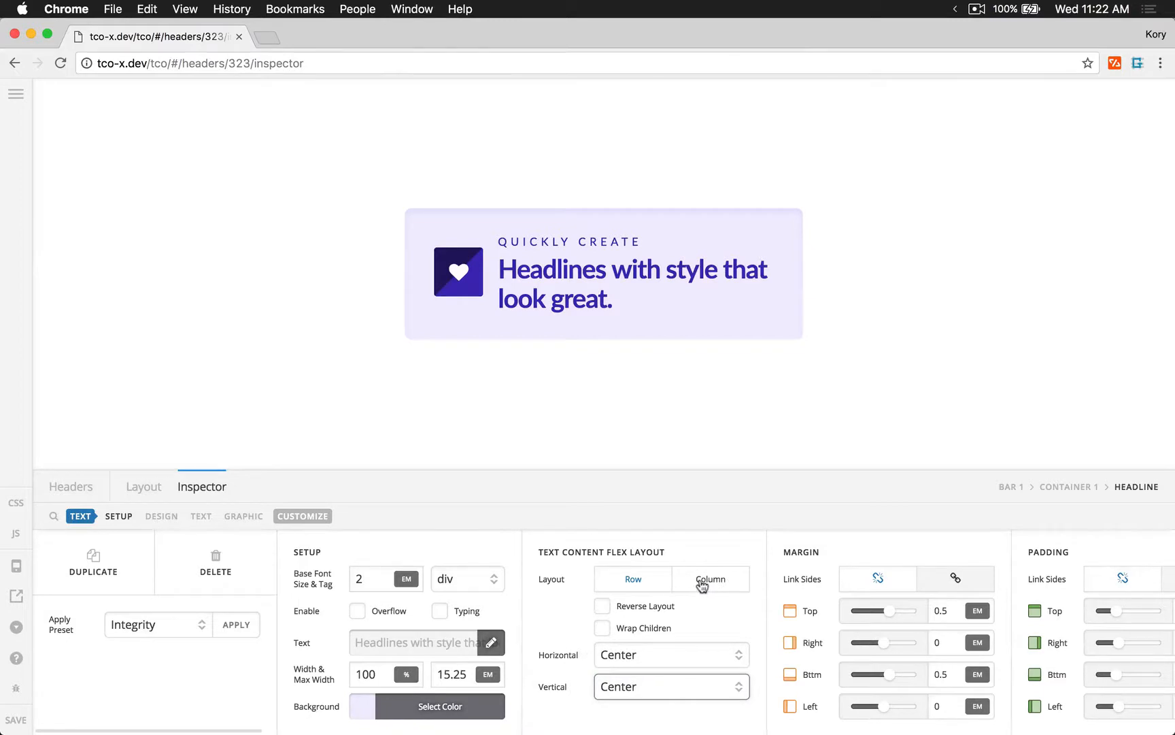
Reverse the text content flex layout, try Start as its horizontal alignment and restore Center.
{"action": "left_click", "coordinate": [603, 607]}
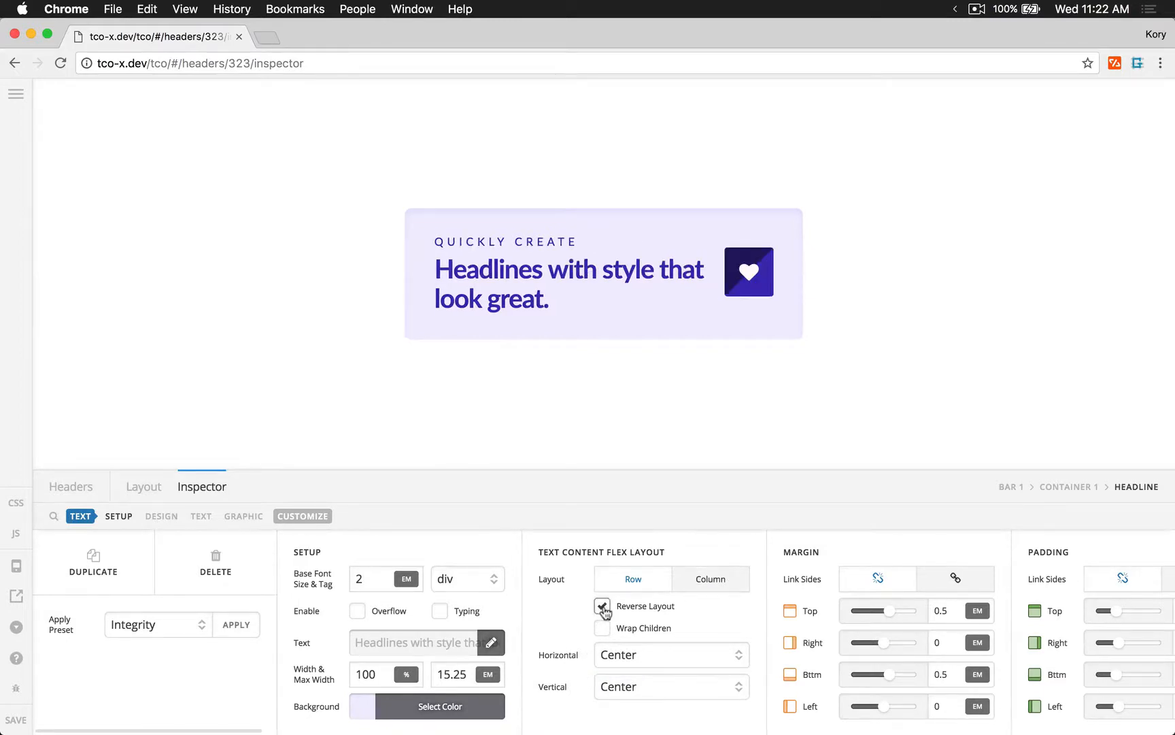
{"action": "left_click", "coordinate": [643, 657]}
{"action": "left_click", "coordinate": [642, 639]}
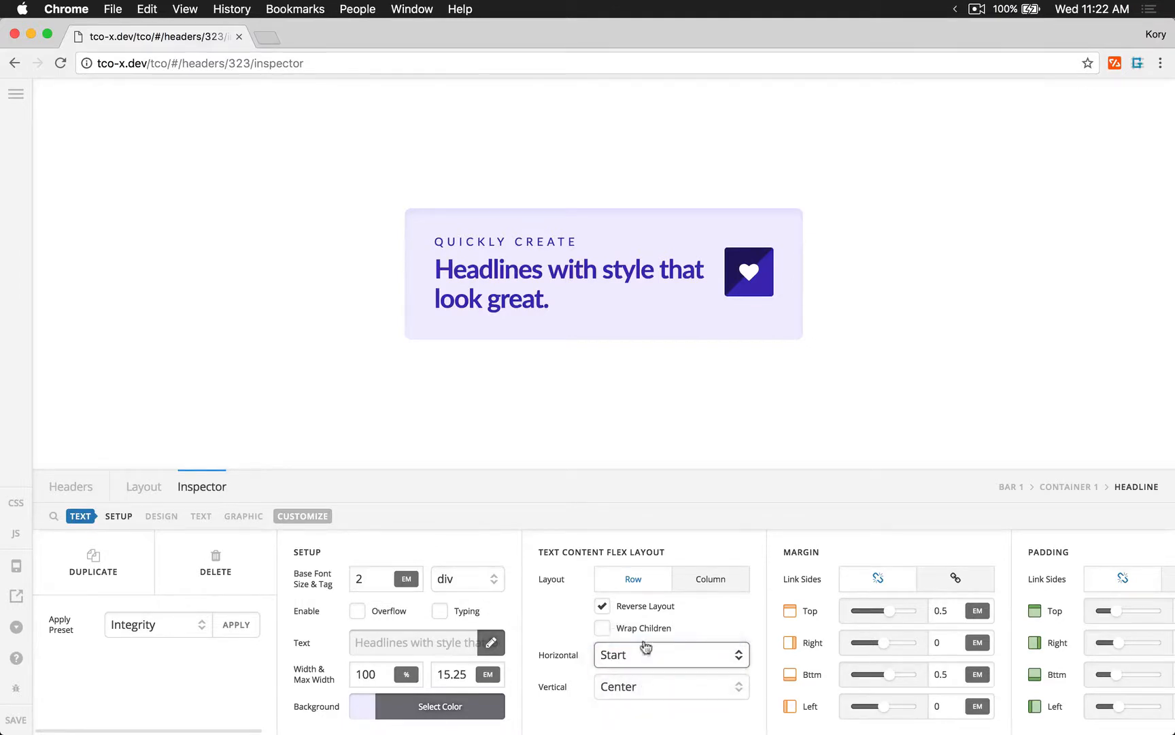
{"action": "left_click", "coordinate": [636, 659]}
{"action": "left_click", "coordinate": [633, 671]}
Try Start and End vertical alignment on the reversed layout, restore Center and turn the reverse layout off.
{"action": "left_click", "coordinate": [629, 687]}
{"action": "left_click", "coordinate": [629, 671]}
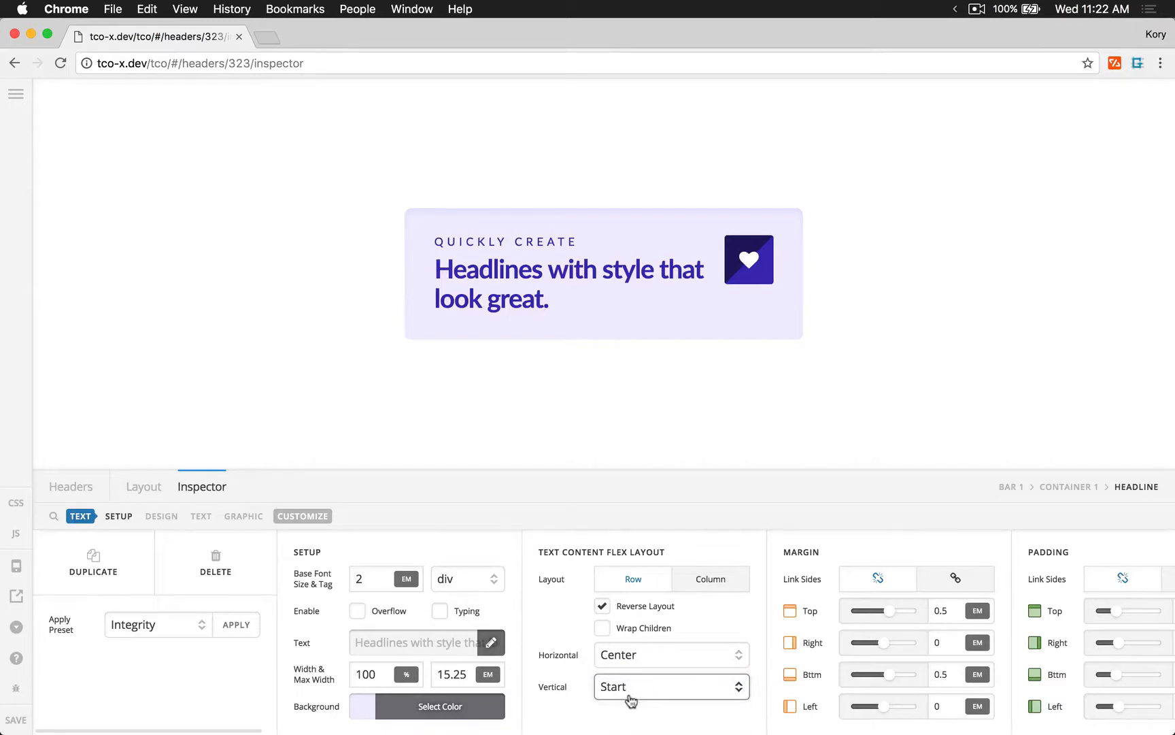
{"action": "left_click", "coordinate": [627, 699]}
{"action": "left_click", "coordinate": [632, 647]}
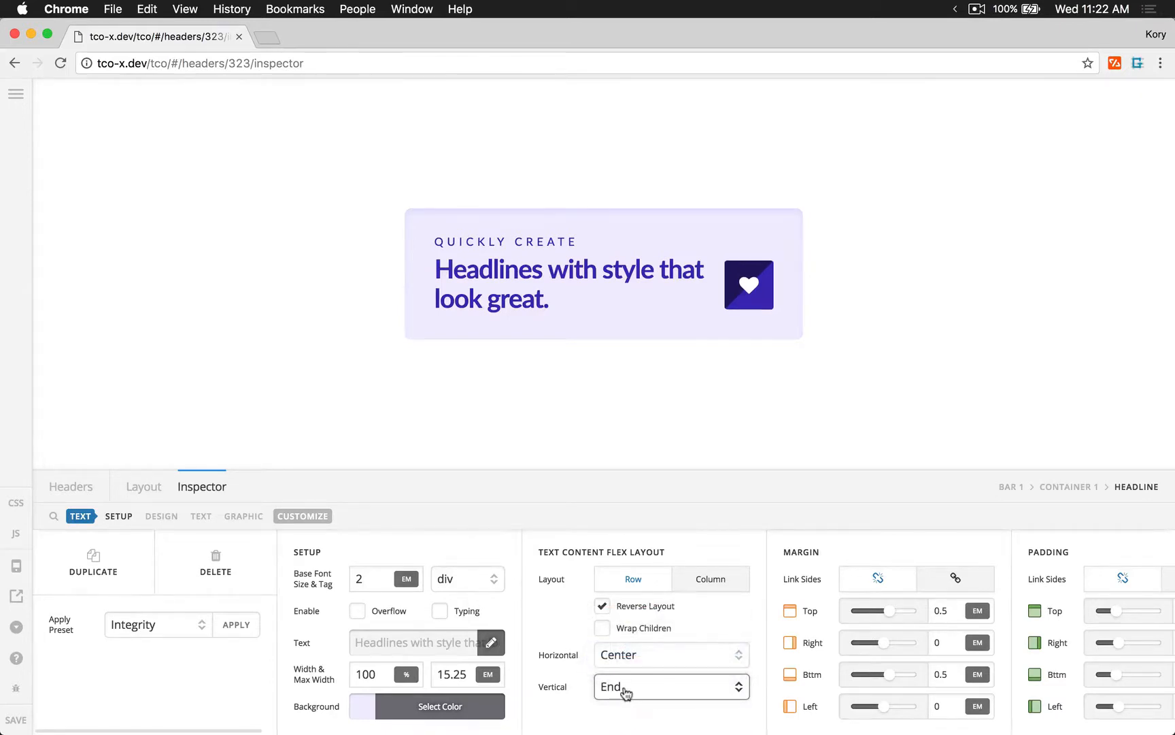
{"action": "left_click", "coordinate": [631, 687]}
{"action": "left_click", "coordinate": [630, 672]}
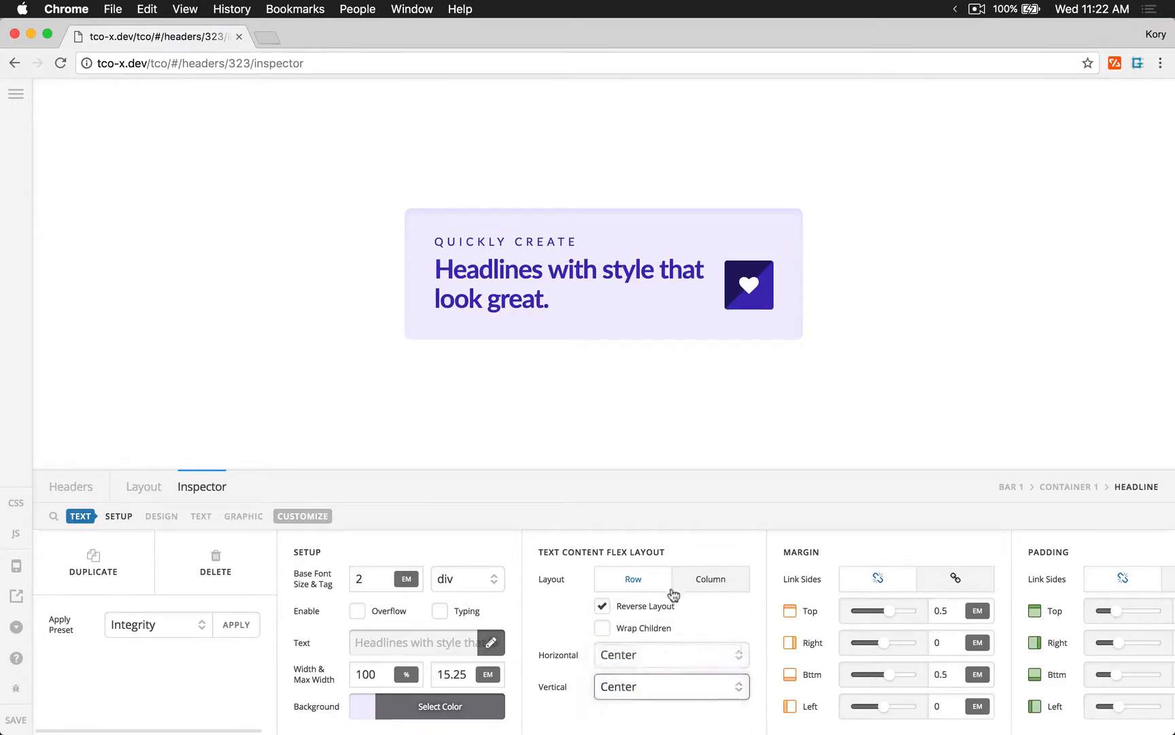
{"action": "left_click", "coordinate": [630, 612]}
Try the Column flex layout with horizontal alignment Start, and restore Center and the Row layout.
{"action": "left_click", "coordinate": [713, 590]}
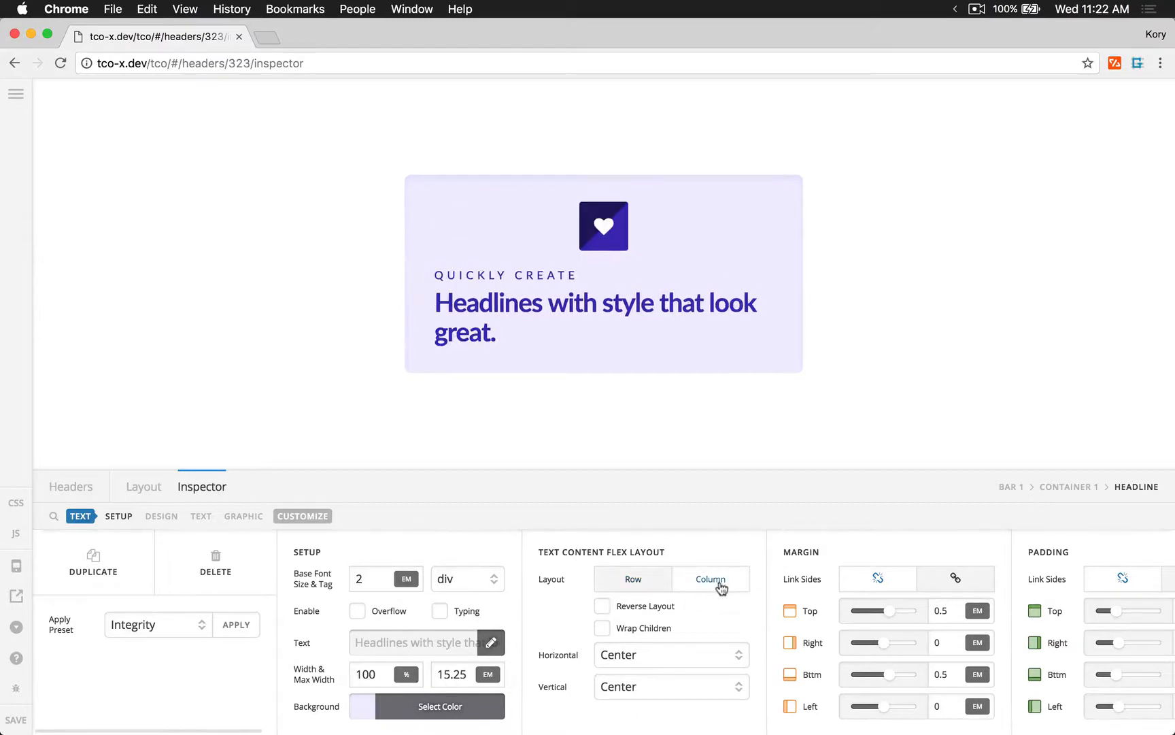
{"action": "left_click", "coordinate": [612, 655]}
{"action": "left_click", "coordinate": [629, 640]}
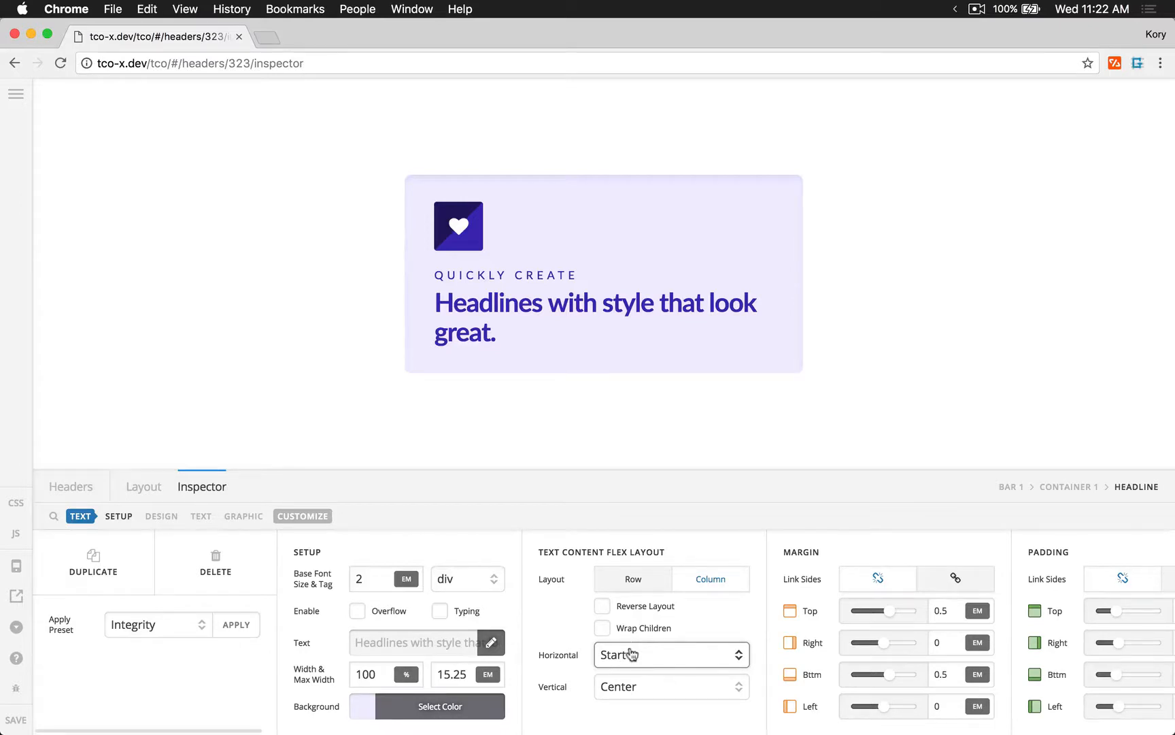
{"action": "left_click", "coordinate": [631, 654]}
{"action": "left_click", "coordinate": [636, 670]}
{"action": "left_click", "coordinate": [640, 589]}
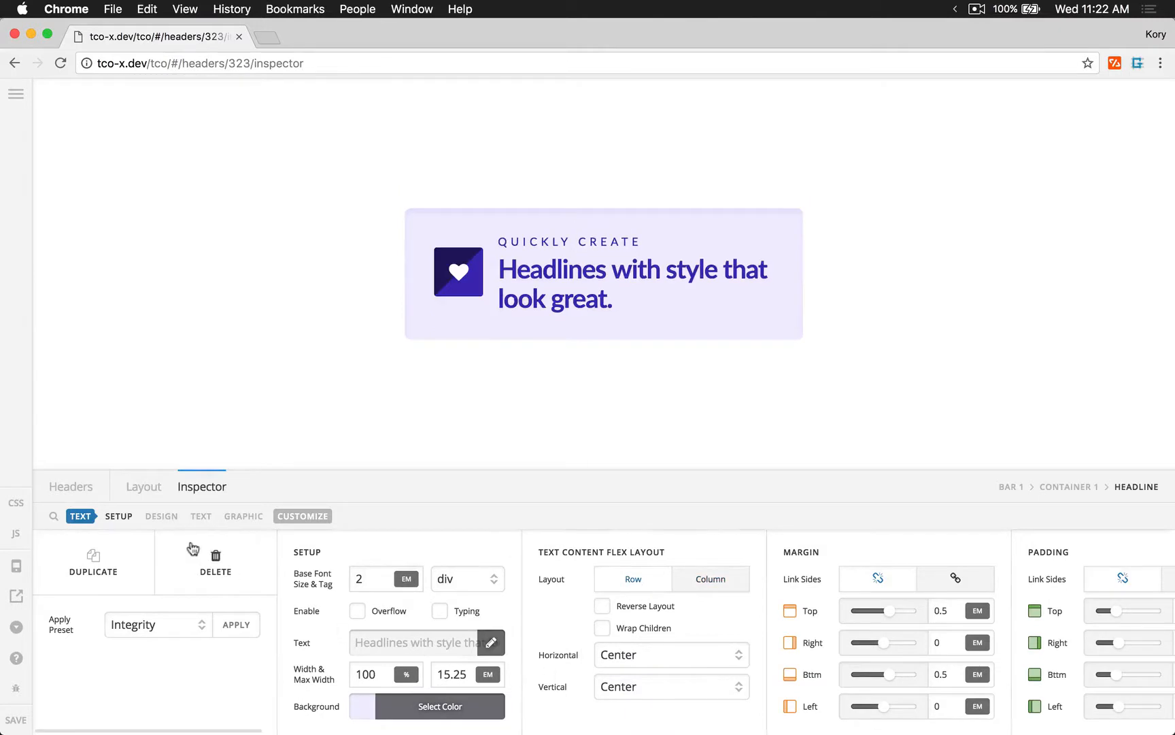
Duplicate the Headline element in Container 1 and look at the copy's HTML tag options.
{"action": "left_click", "coordinate": [145, 492]}
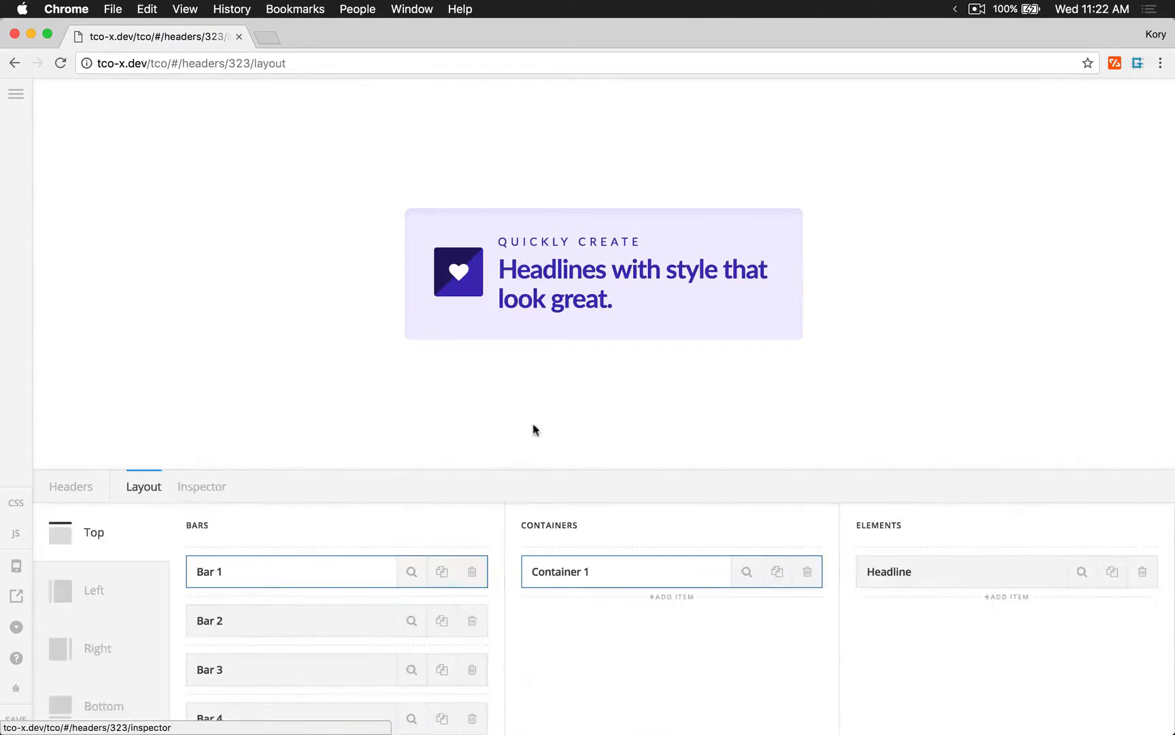
{"action": "left_click", "coordinate": [1112, 576]}
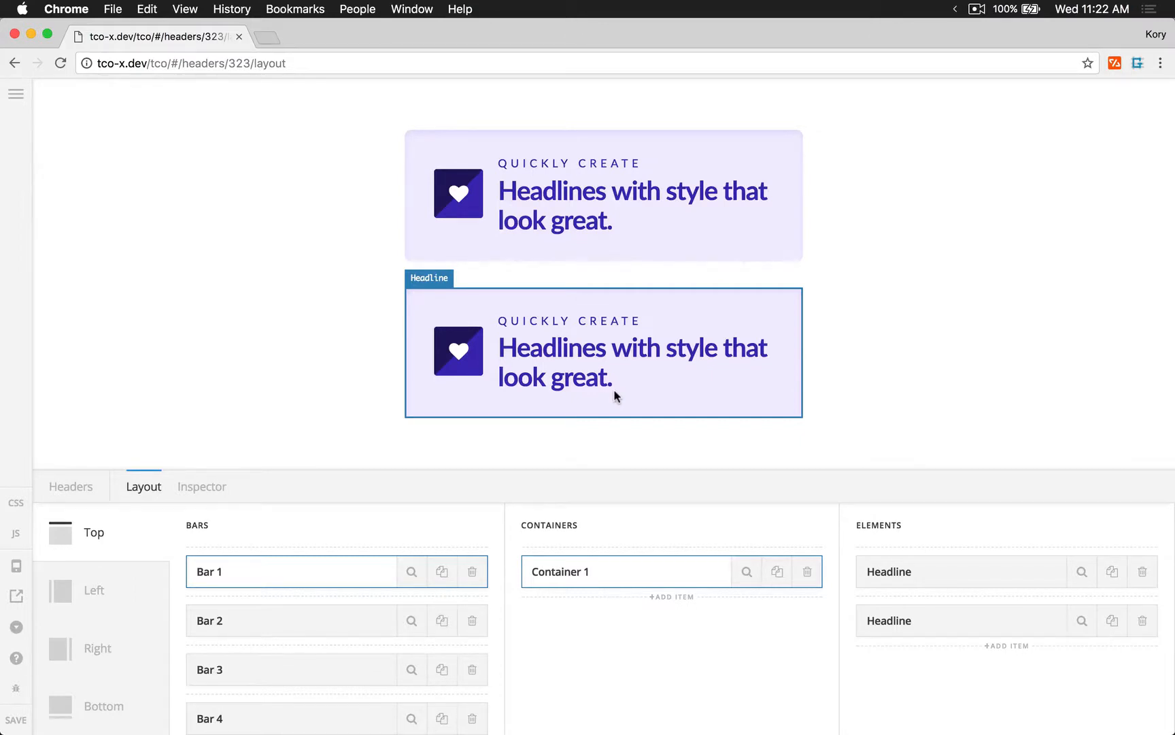
{"action": "left_click", "coordinate": [1082, 620]}
{"action": "left_click", "coordinate": [475, 586]}
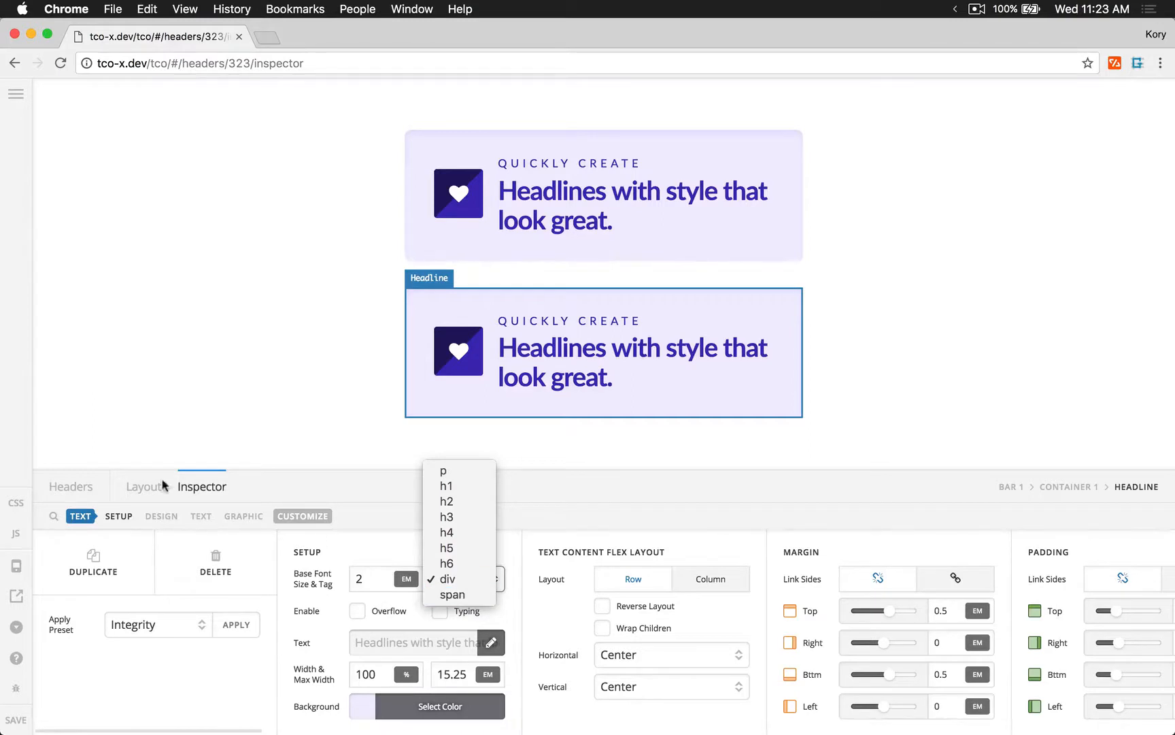
{"action": "left_click", "coordinate": [286, 492]}
Select the "Spread the Love" headline further down the page and bring up its graphic settings.
{"action": "scroll", "coordinate": [260, 228], "scroll_direction": "down", "scroll_amount": 10}
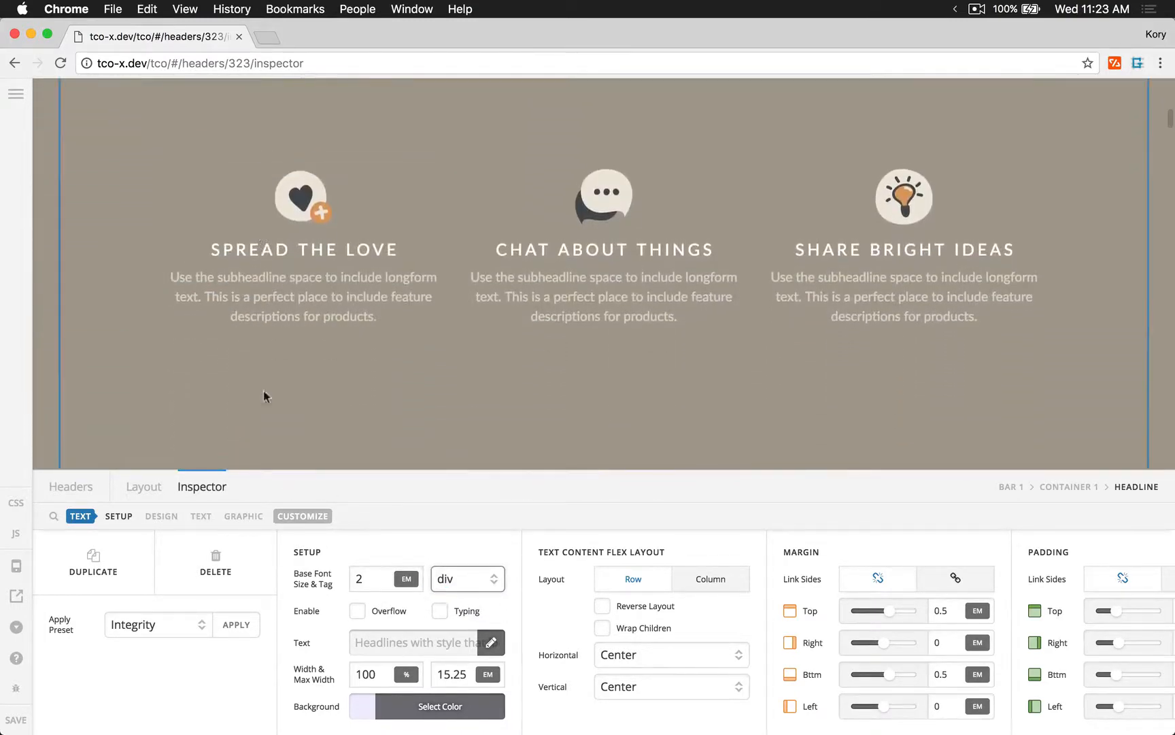
{"action": "left_click", "coordinate": [330, 225]}
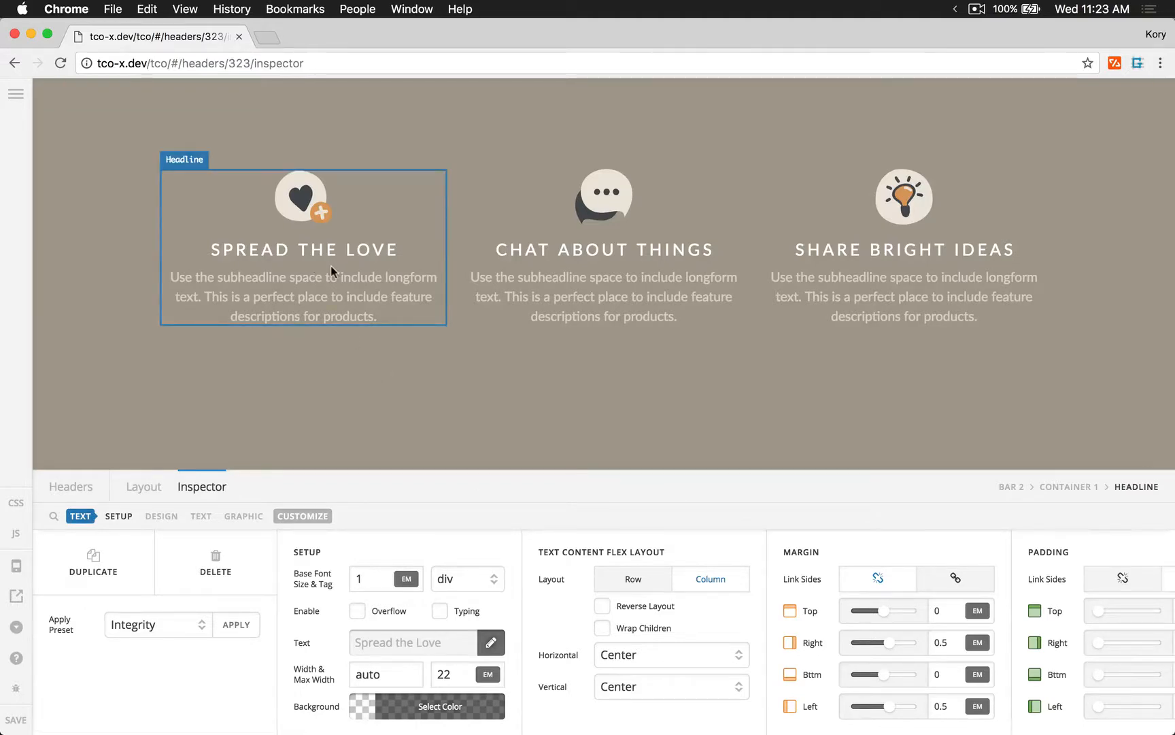
{"action": "left_click", "coordinate": [244, 516]}
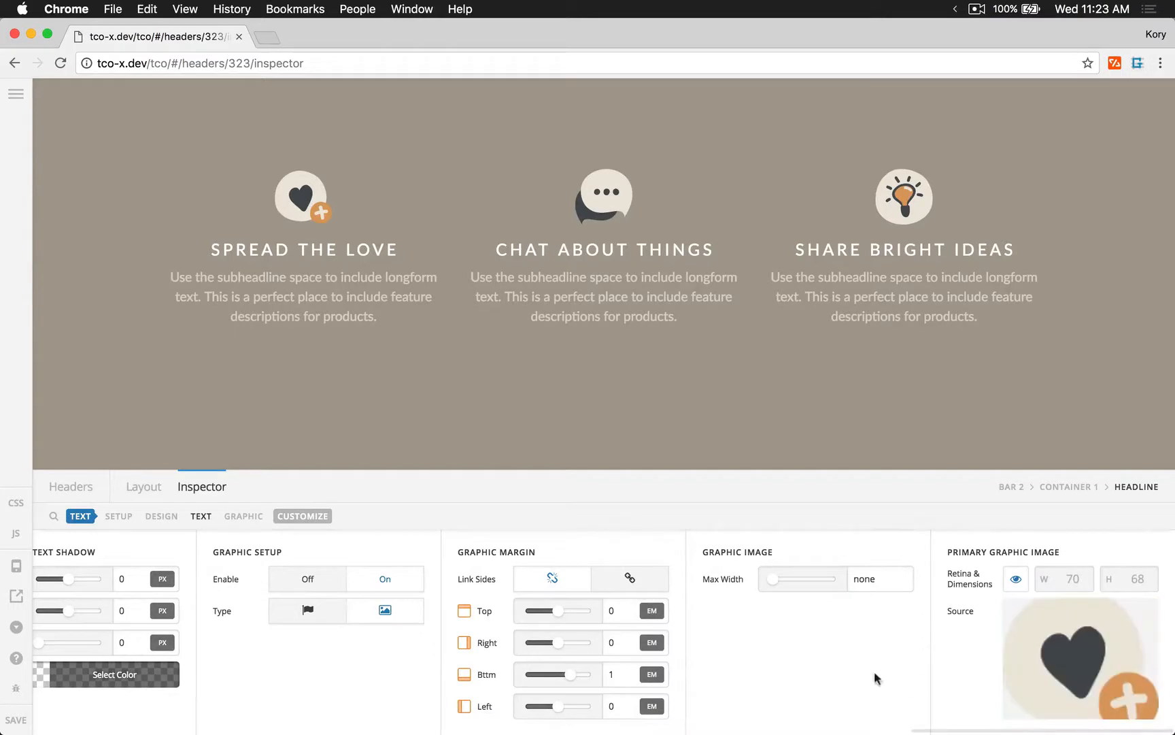
Toggle the primary graphic's retina option and the "Spread the Love" headline's center text alignment off and back on.
{"action": "left_click", "coordinate": [1014, 582]}
{"action": "left_click", "coordinate": [1014, 582]}
{"action": "left_click", "coordinate": [200, 516]}
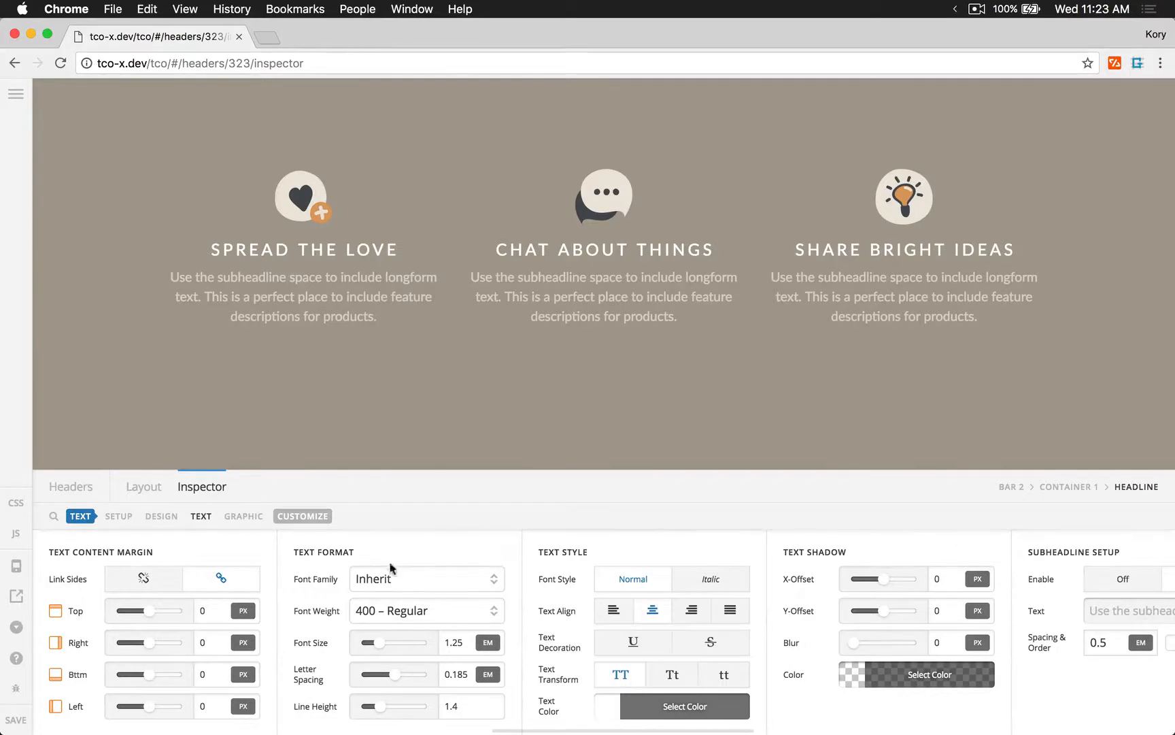
{"action": "left_click", "coordinate": [653, 610]}
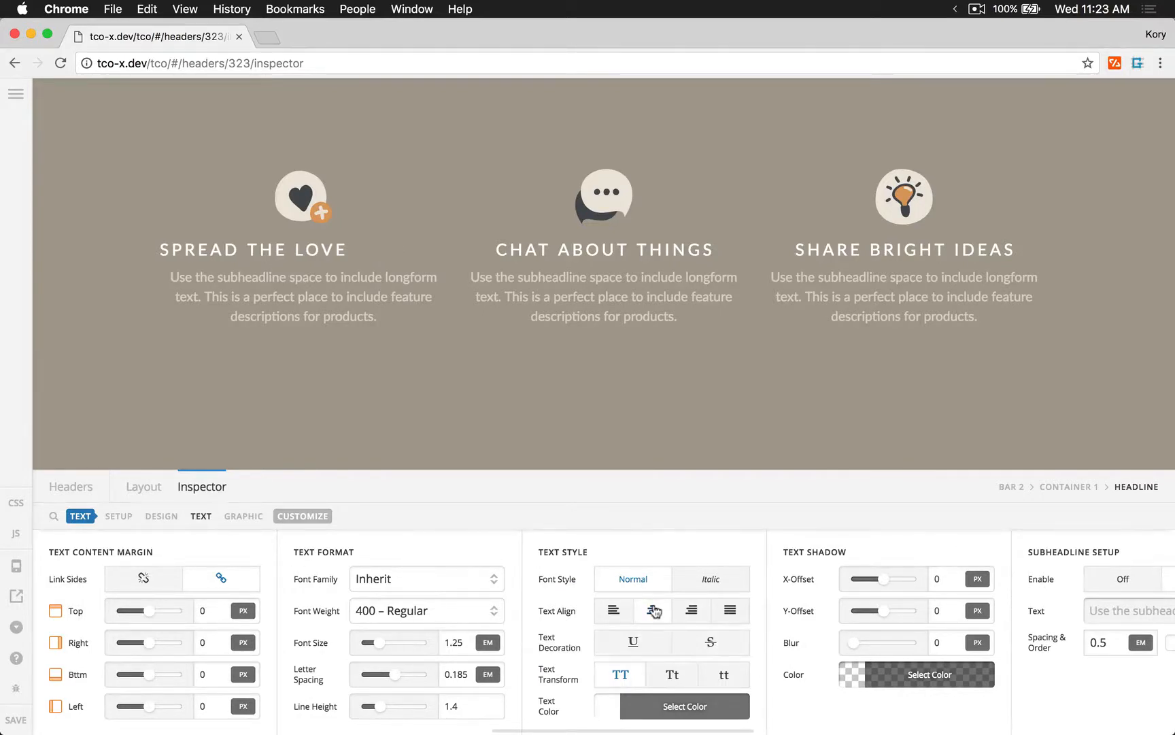
{"action": "left_click", "coordinate": [653, 610]}
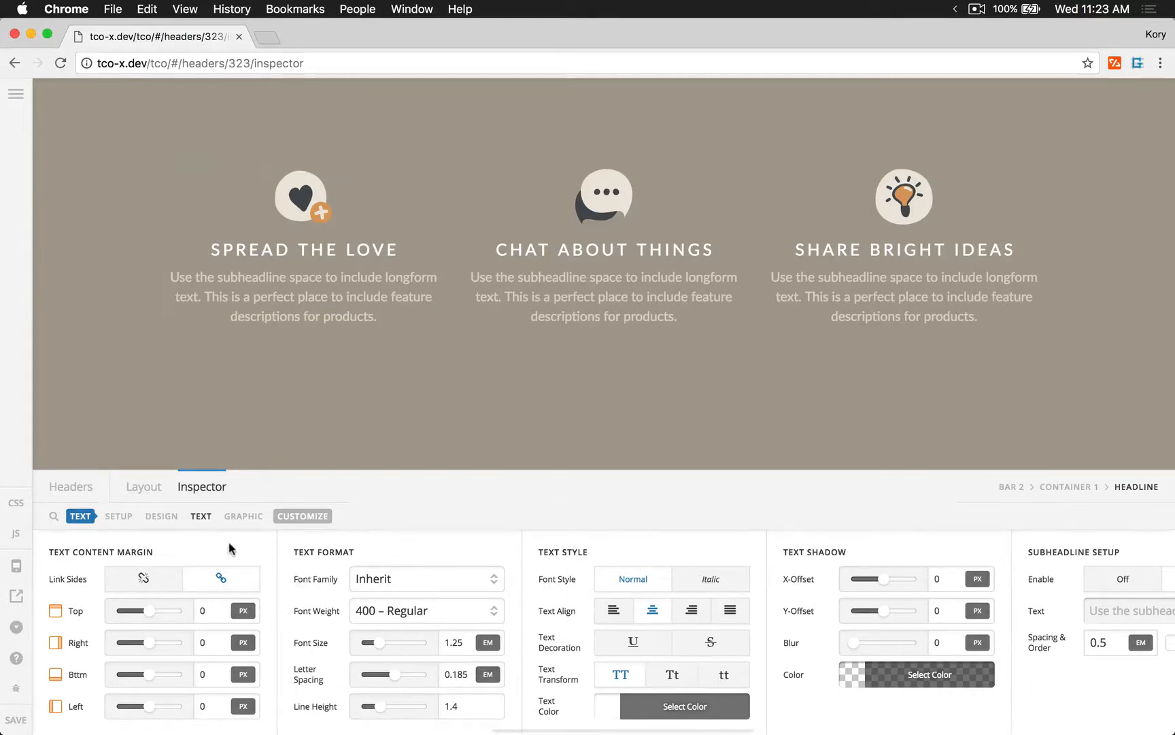
Review the subheadline setup, text format, text style and text shadow settings of the "Spread the Love" headline.
{"action": "scroll", "coordinate": [624, 685], "scroll_direction": "right", "scroll_amount": 10}
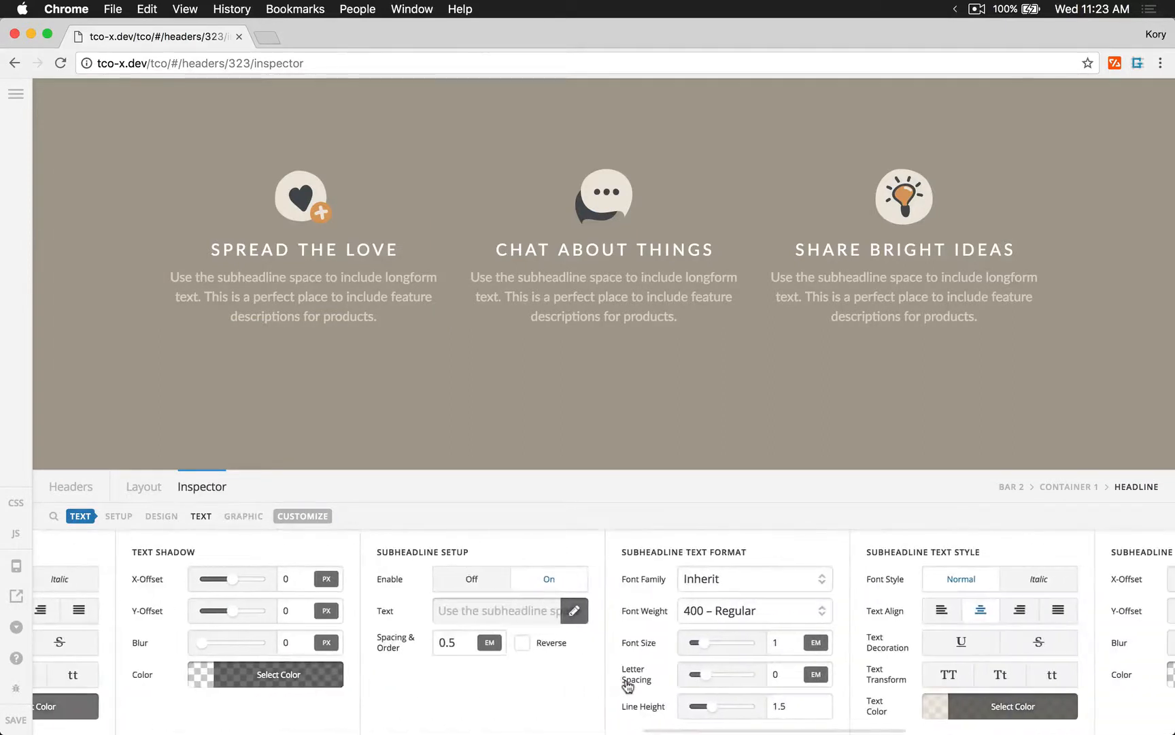
{"action": "scroll", "coordinate": [627, 685], "scroll_direction": "right", "scroll_amount": 3}
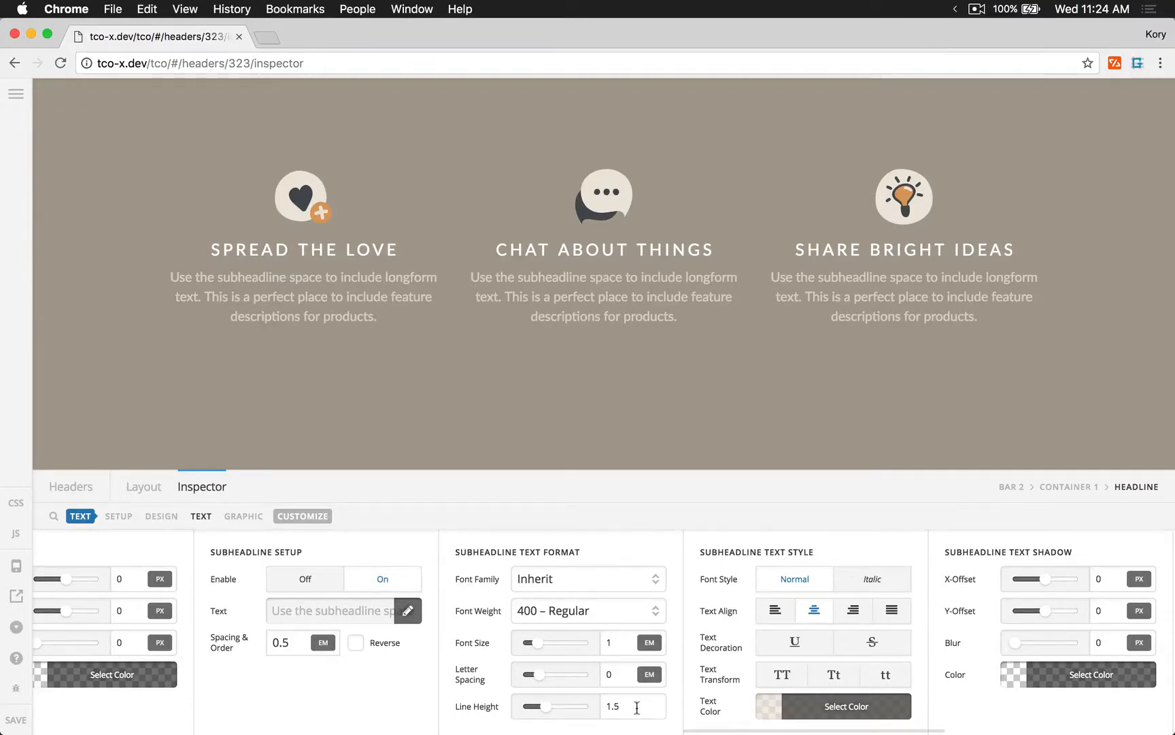
{"action": "scroll", "coordinate": [636, 708], "scroll_direction": "right", "scroll_amount": 2}
{"action": "scroll", "coordinate": [637, 708], "scroll_direction": "left", "scroll_amount": 15}
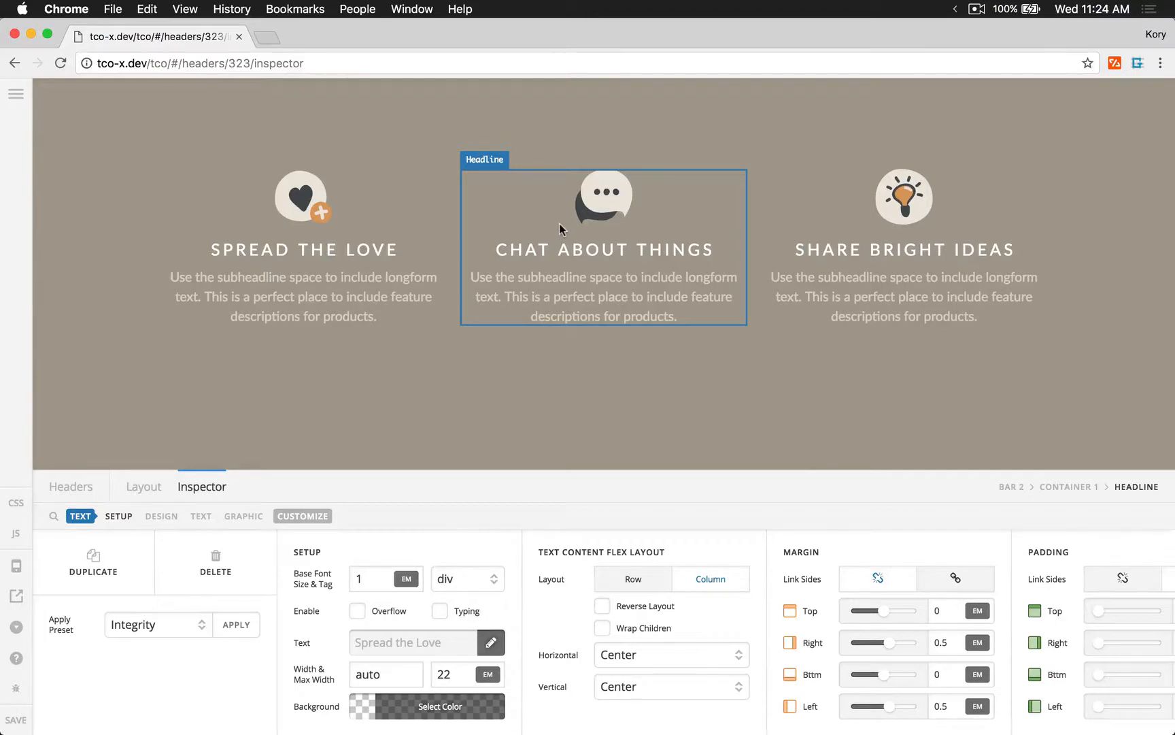
Select the upper "Headlines with style that look great." headline and inspect its text content margin and graphic margin.
{"action": "scroll", "coordinate": [562, 245], "scroll_direction": "down", "scroll_amount": 10}
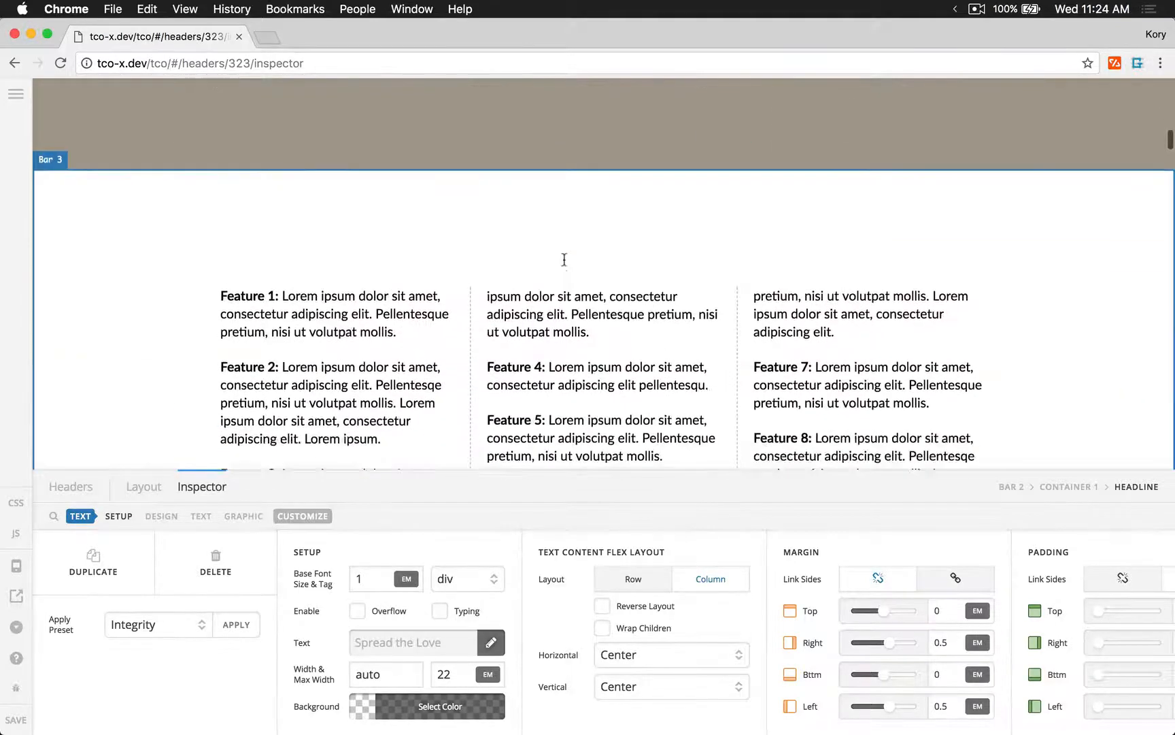
{"action": "scroll", "coordinate": [564, 259], "scroll_direction": "up", "scroll_amount": 8}
{"action": "scroll", "coordinate": [564, 259], "scroll_direction": "up", "scroll_amount": 2}
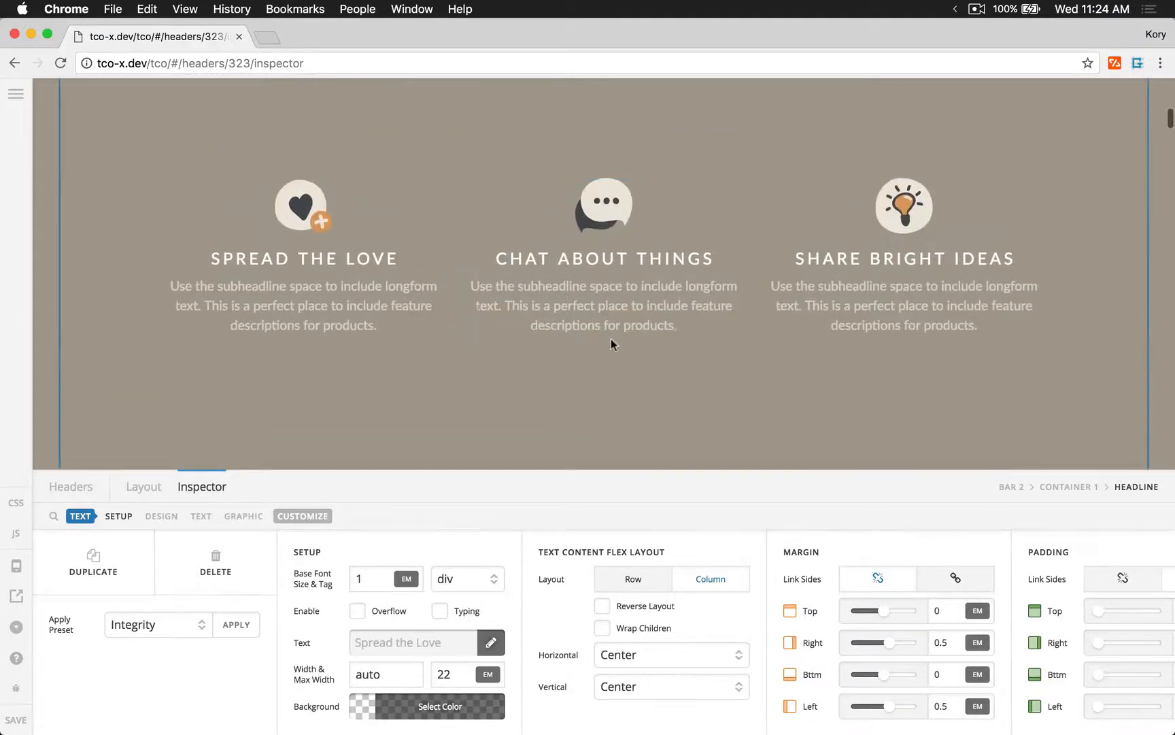
{"action": "scroll", "coordinate": [347, 309], "scroll_direction": "up", "scroll_amount": 5}
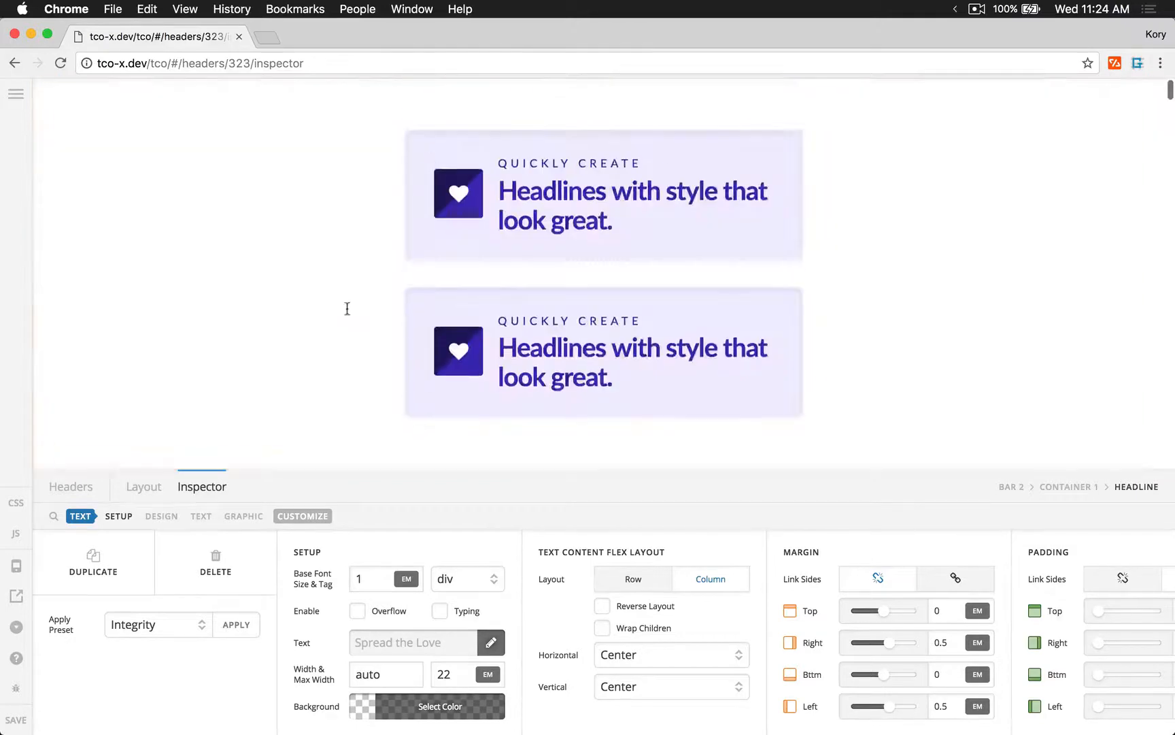
{"action": "left_click", "coordinate": [532, 164]}
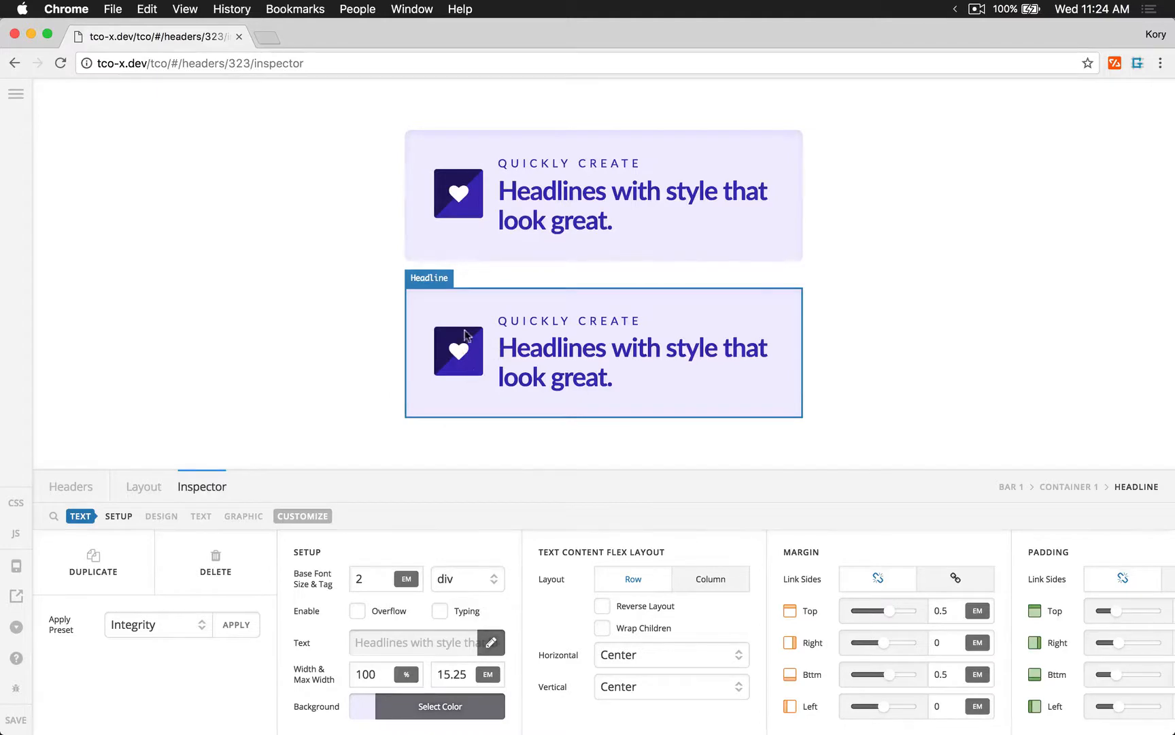
{"action": "left_click", "coordinate": [200, 515]}
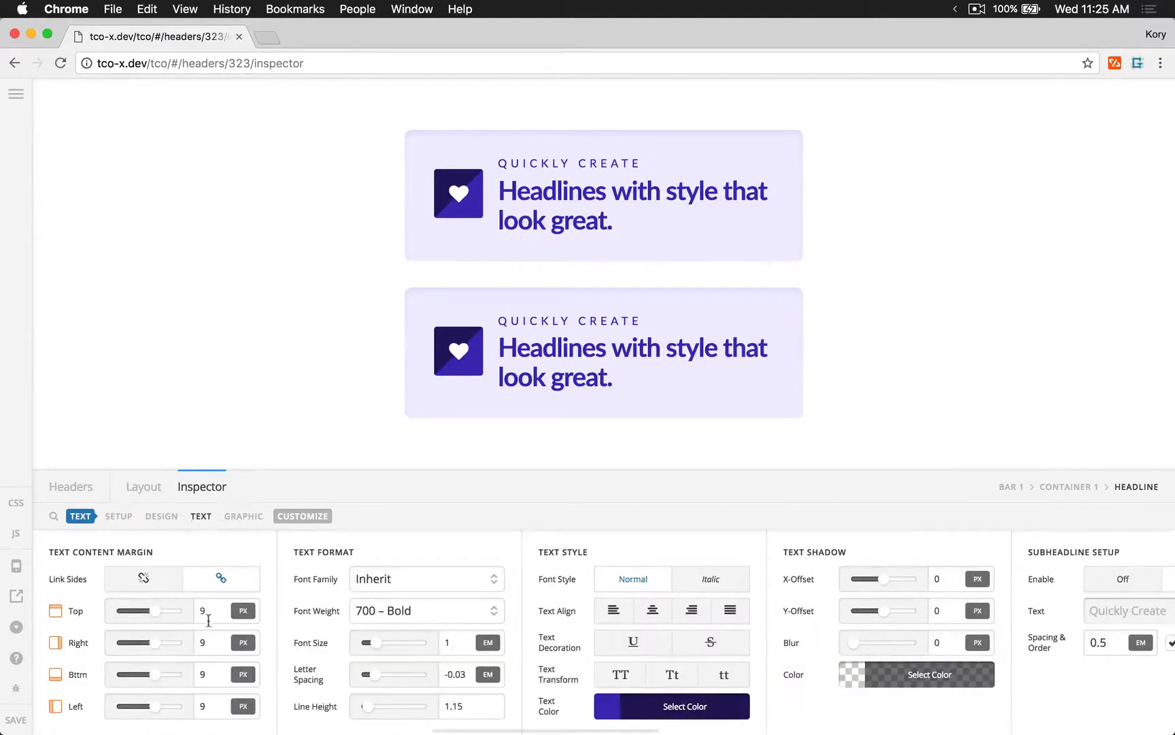
{"action": "left_click", "coordinate": [207, 611]}
{"action": "left_click", "coordinate": [242, 518]}
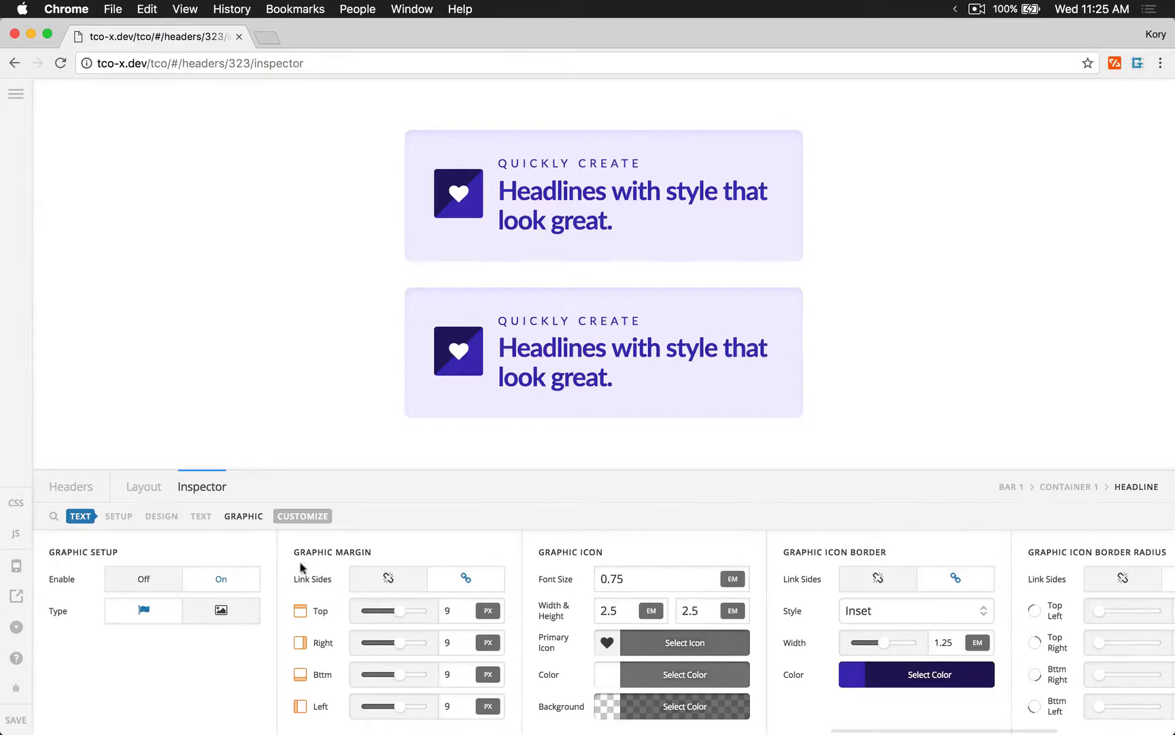
Set the text content margin and the graphic margin of the upper headline to 0 px on all sides.
{"action": "left_click", "coordinate": [204, 516]}
{"action": "left_click", "coordinate": [213, 613]}
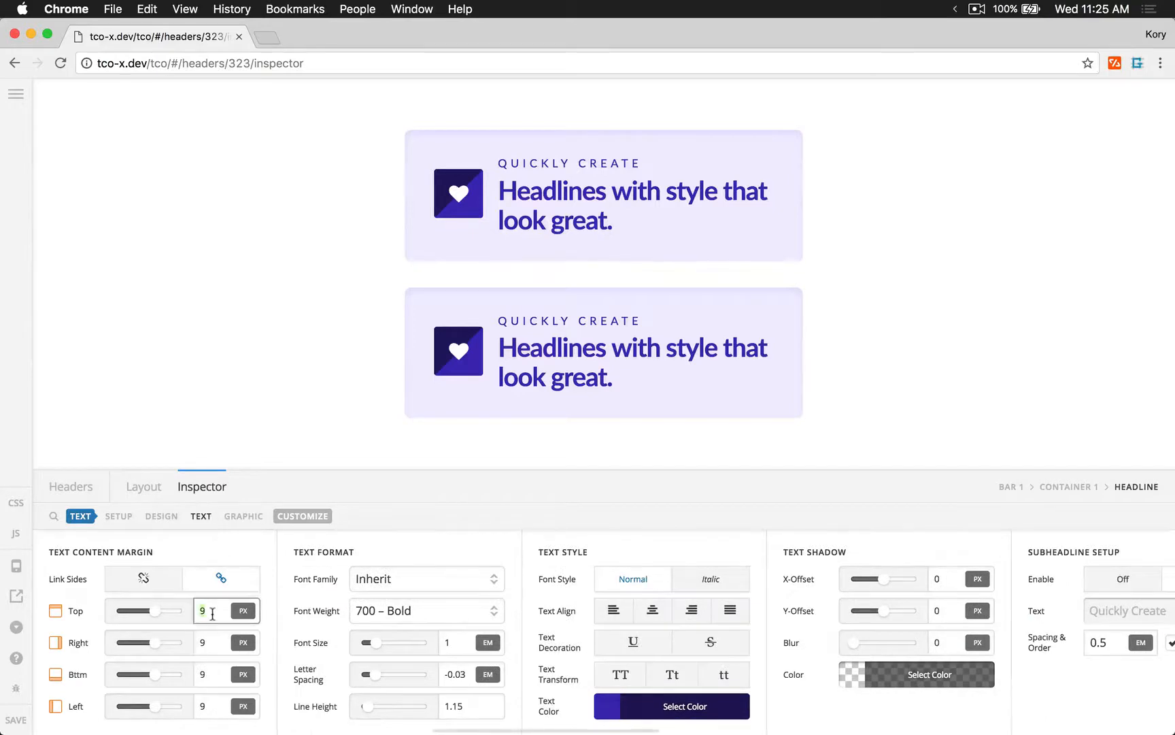
{"action": "type", "text": "0"}
{"action": "left_click", "coordinate": [252, 516]}
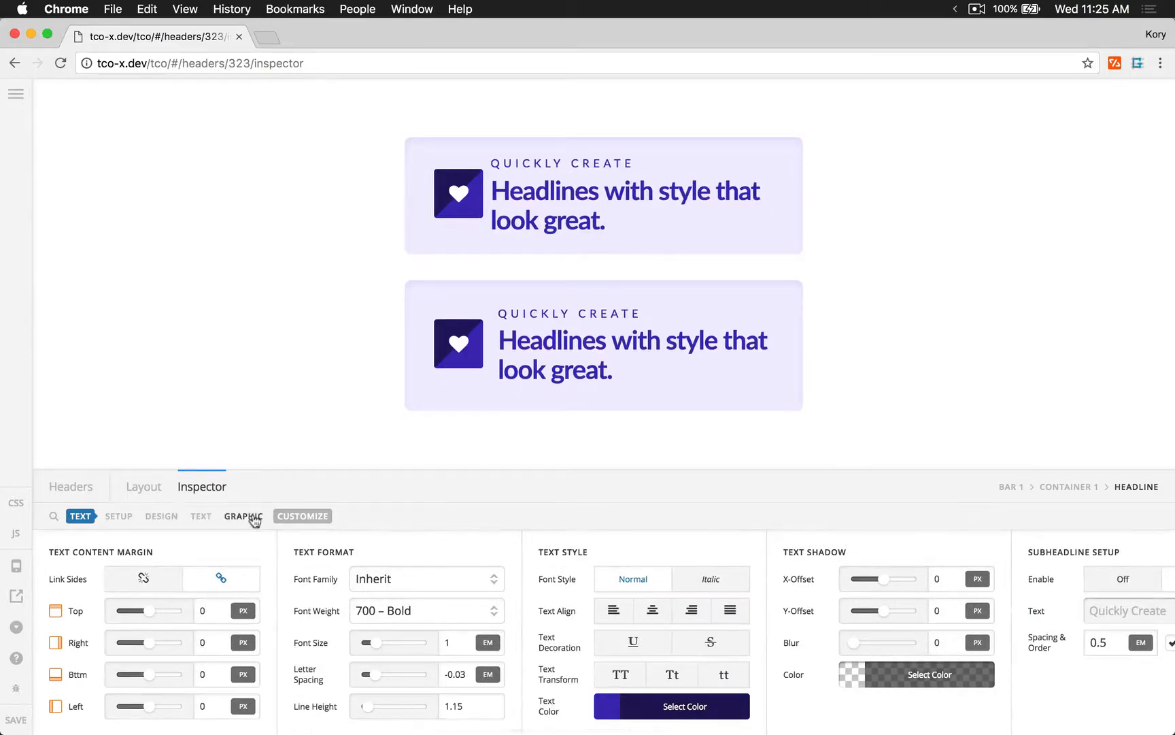
{"action": "left_click", "coordinate": [454, 610]}
{"action": "type", "text": "0"}
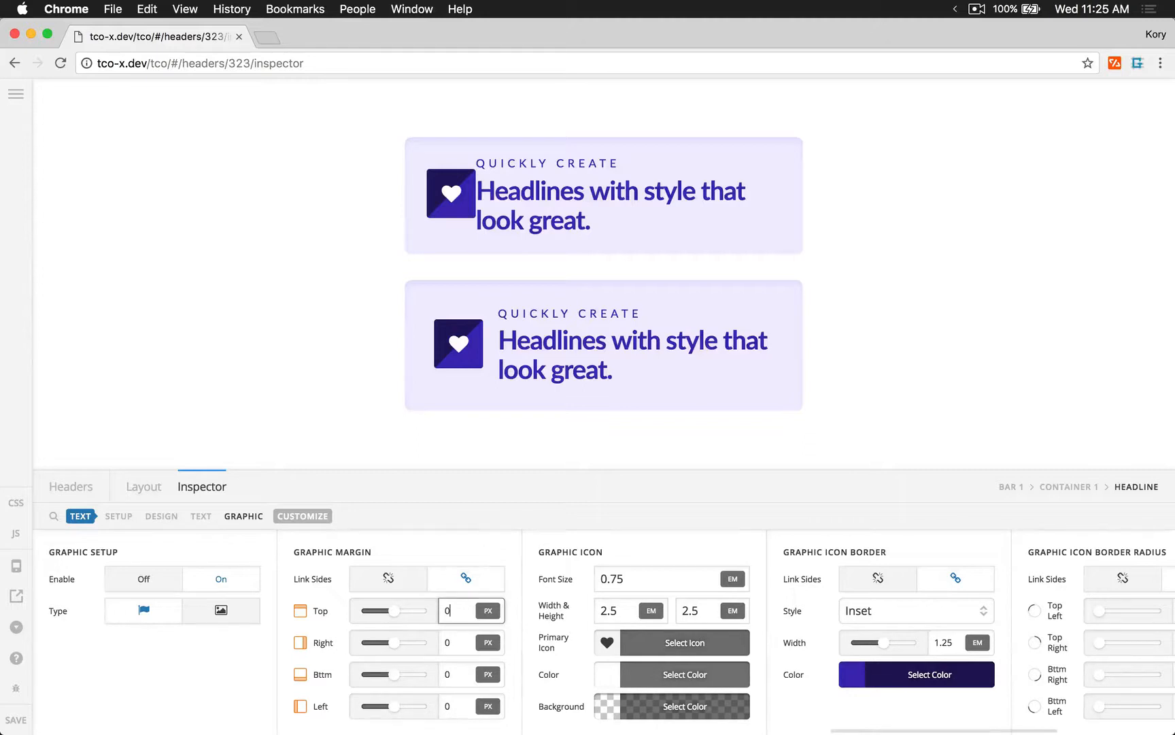
Unlink the graphic margin sides and try a right margin of 10 px, then 20 px.
{"action": "left_click", "coordinate": [390, 582]}
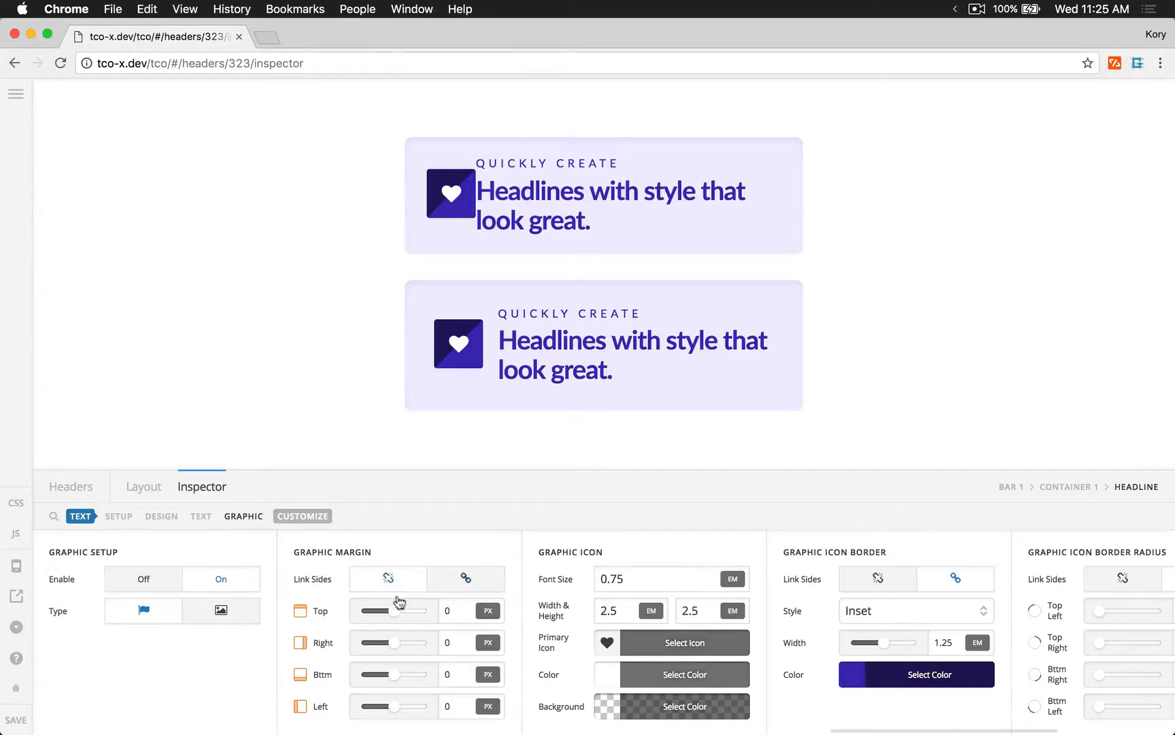
{"action": "left_click", "coordinate": [457, 643]}
{"action": "type", "text": "10"}
{"action": "left_click", "coordinate": [450, 642]}
{"action": "key", "text": "BackSpace"}
{"action": "type", "text": "2"}
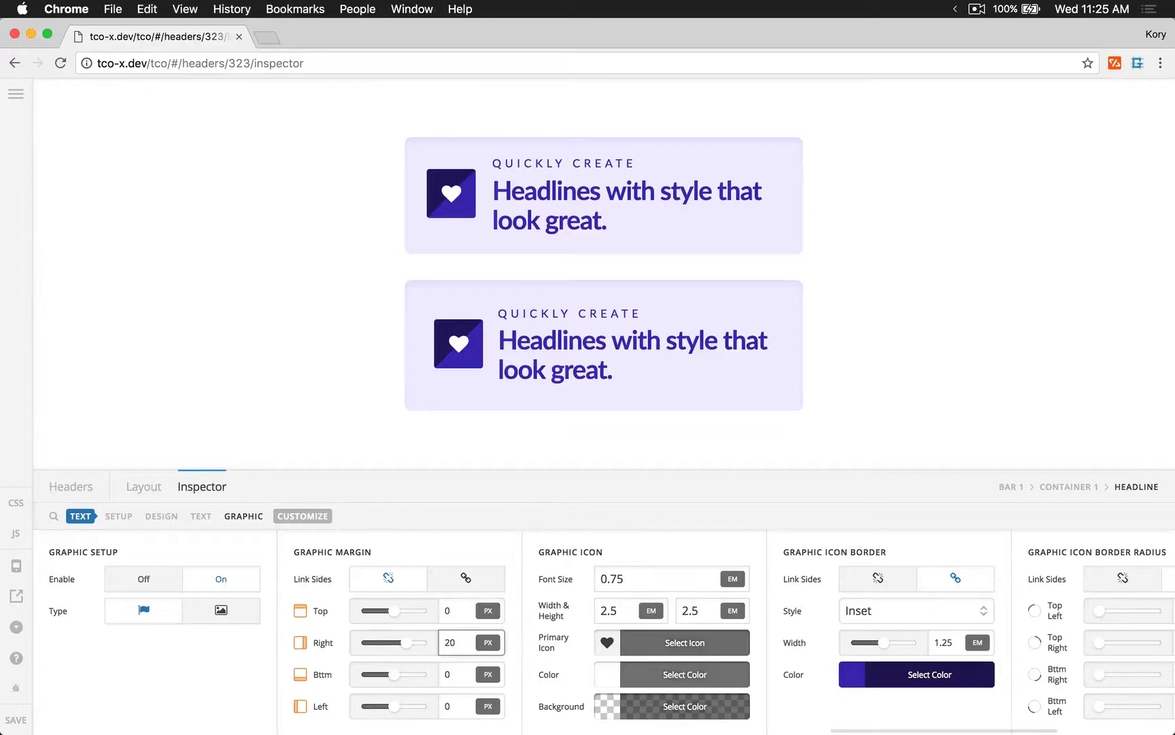
Restore the linked graphic margin and the text content margin to 9 px on all sides.
{"action": "double_click", "coordinate": [461, 641]}
{"action": "type", "text": "9"}
{"action": "left_click", "coordinate": [458, 589]}
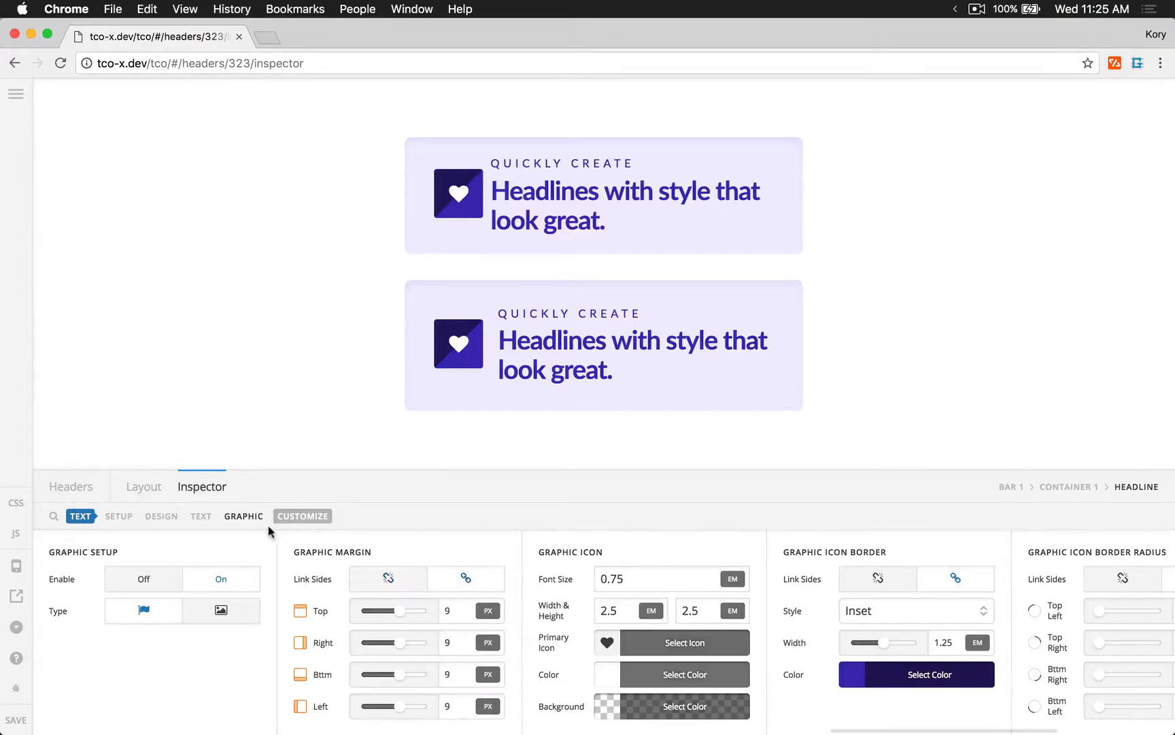
{"action": "left_click", "coordinate": [201, 517]}
{"action": "double_click", "coordinate": [226, 608]}
{"action": "type", "text": "9"}
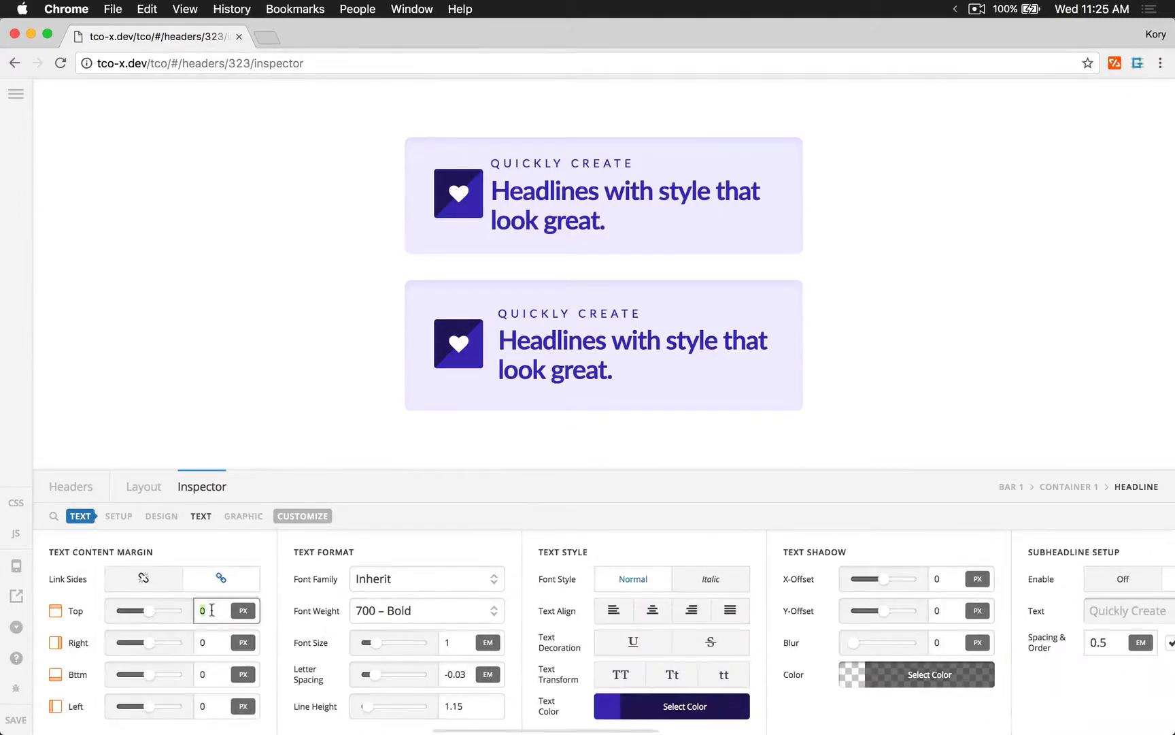
Try a reversed Column flex layout with horizontal alignment Start, and restore the unreversed Row layout.
{"action": "left_click", "coordinate": [169, 517]}
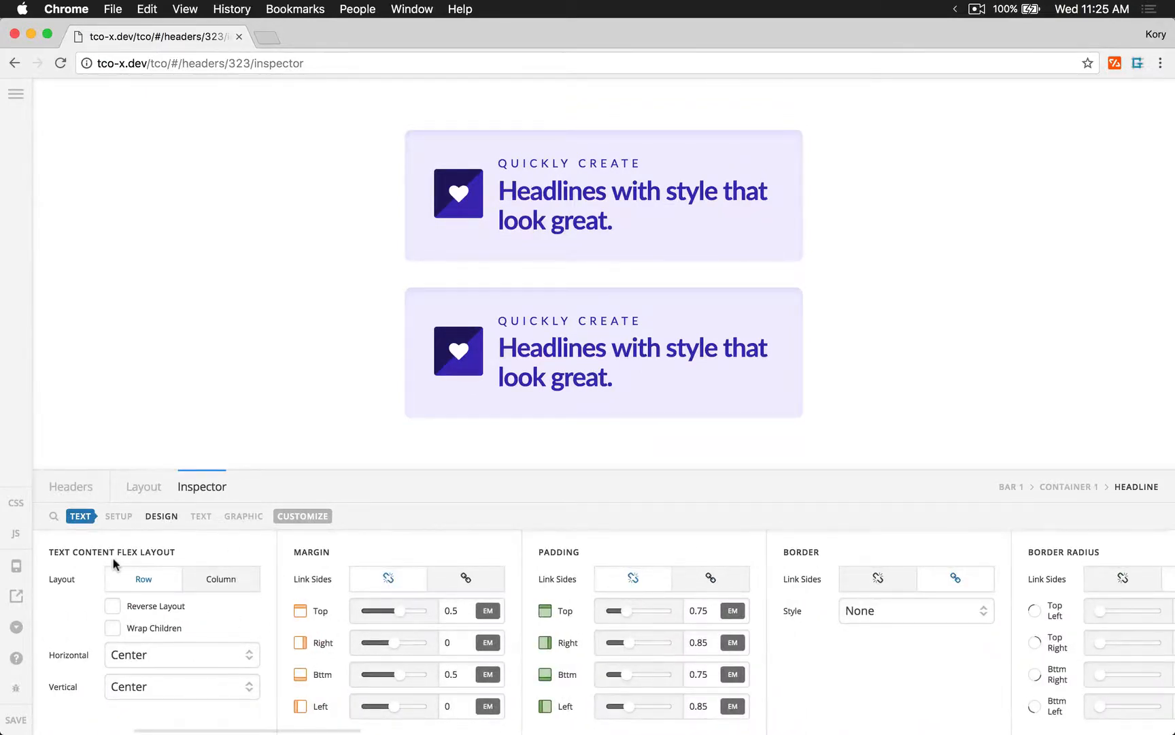
{"action": "left_click", "coordinate": [139, 612]}
{"action": "left_click", "coordinate": [224, 582]}
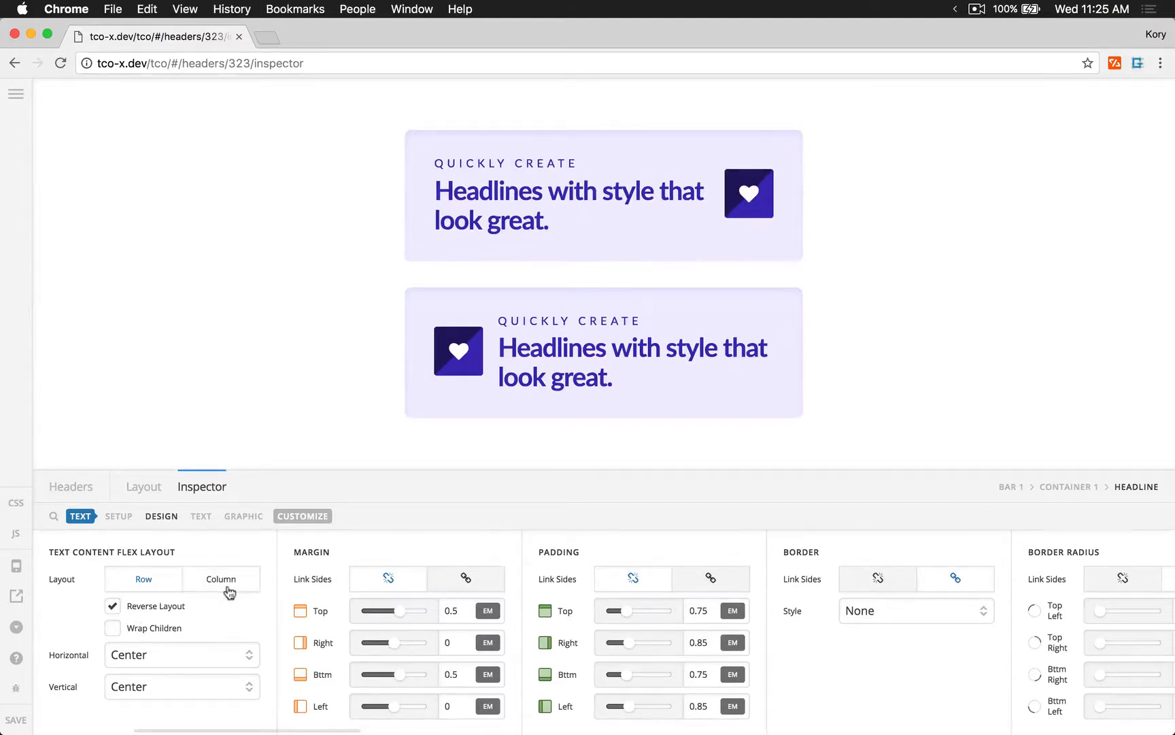
{"action": "left_click", "coordinate": [153, 654]}
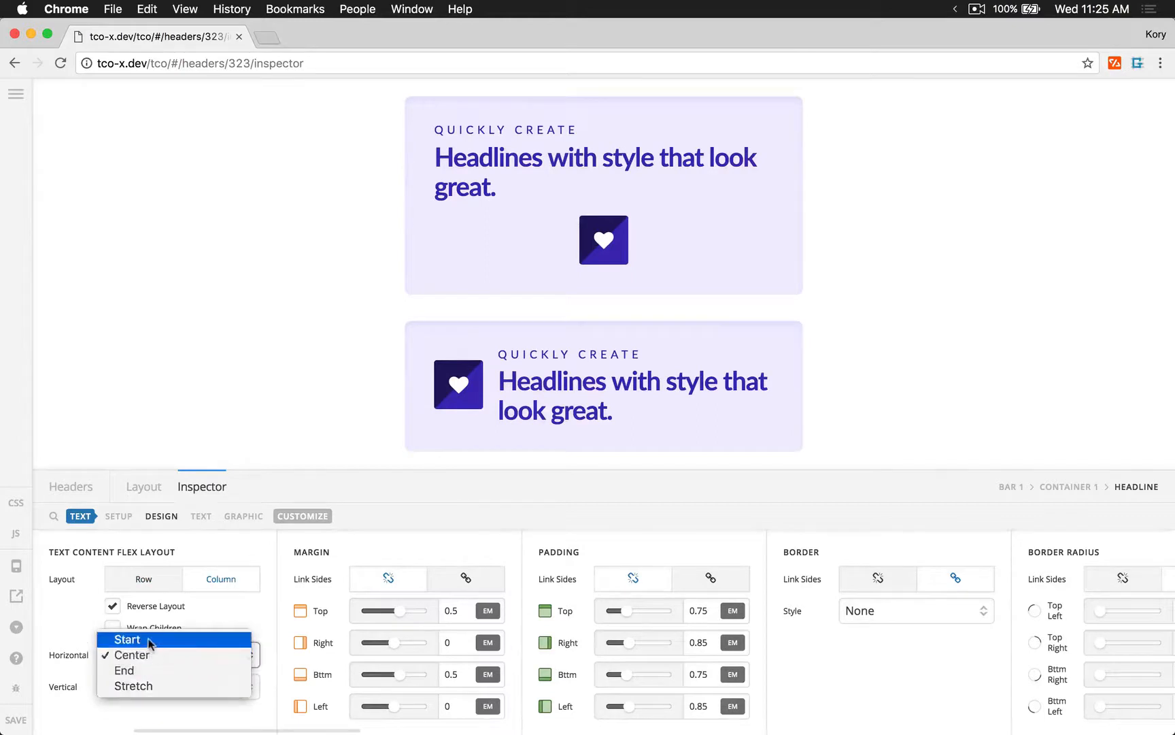
{"action": "left_click", "coordinate": [136, 635]}
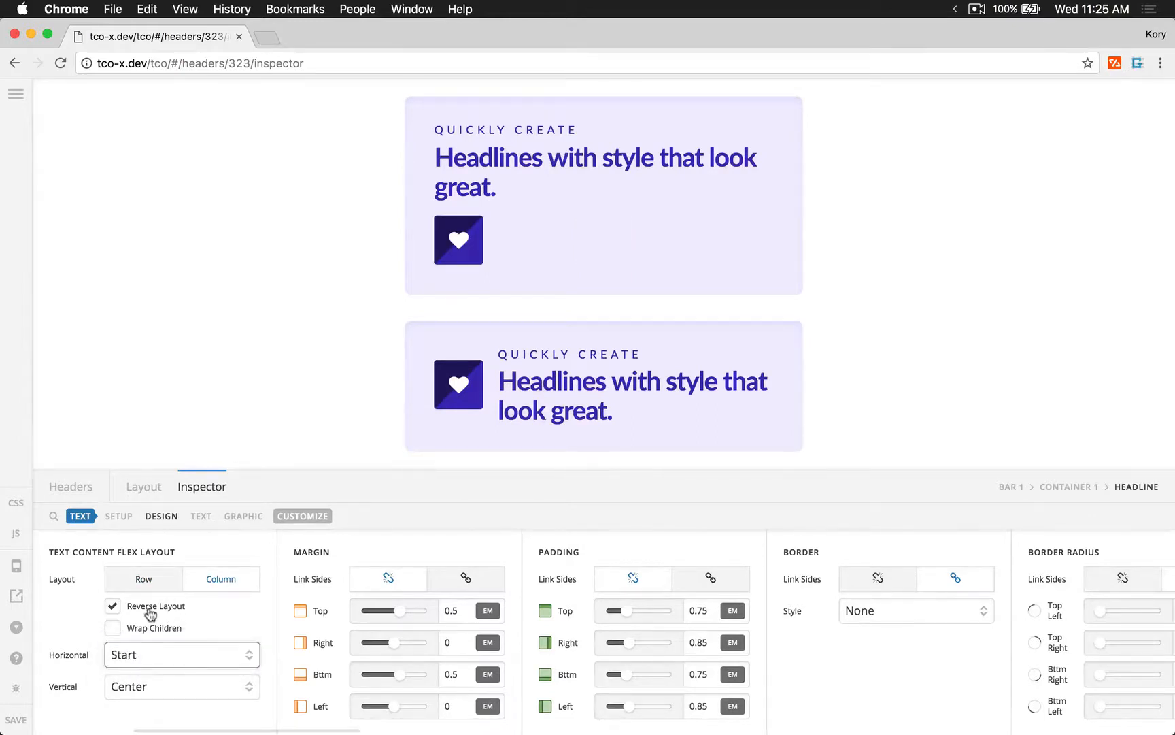
{"action": "left_click", "coordinate": [151, 612]}
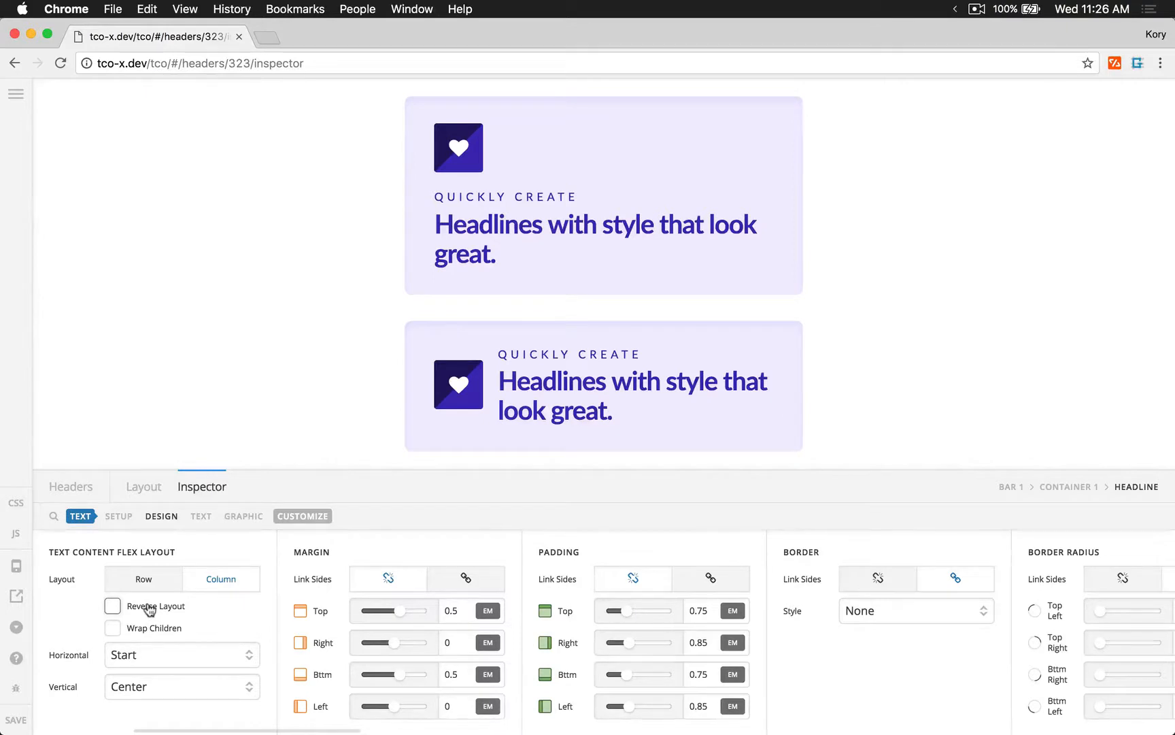
{"action": "left_click", "coordinate": [144, 581]}
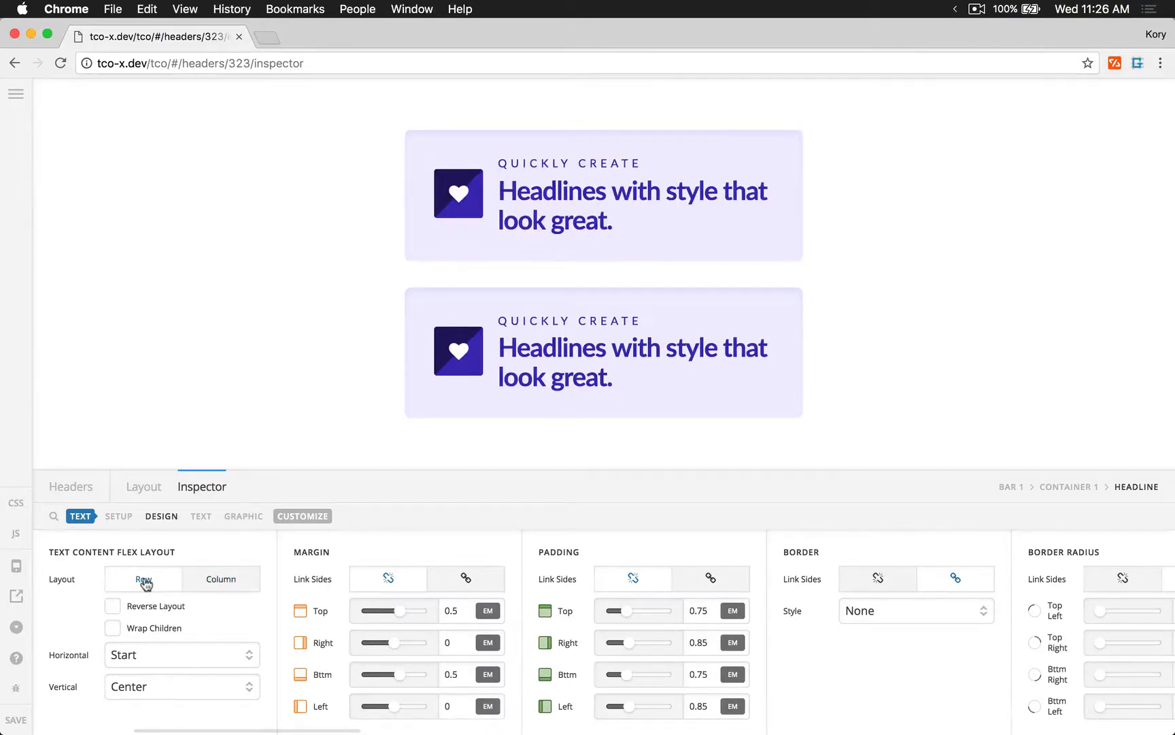
Try an unlinked bottom graphic margin of 10 px, and restore the linked 9 px margin.
{"action": "left_click", "coordinate": [204, 515]}
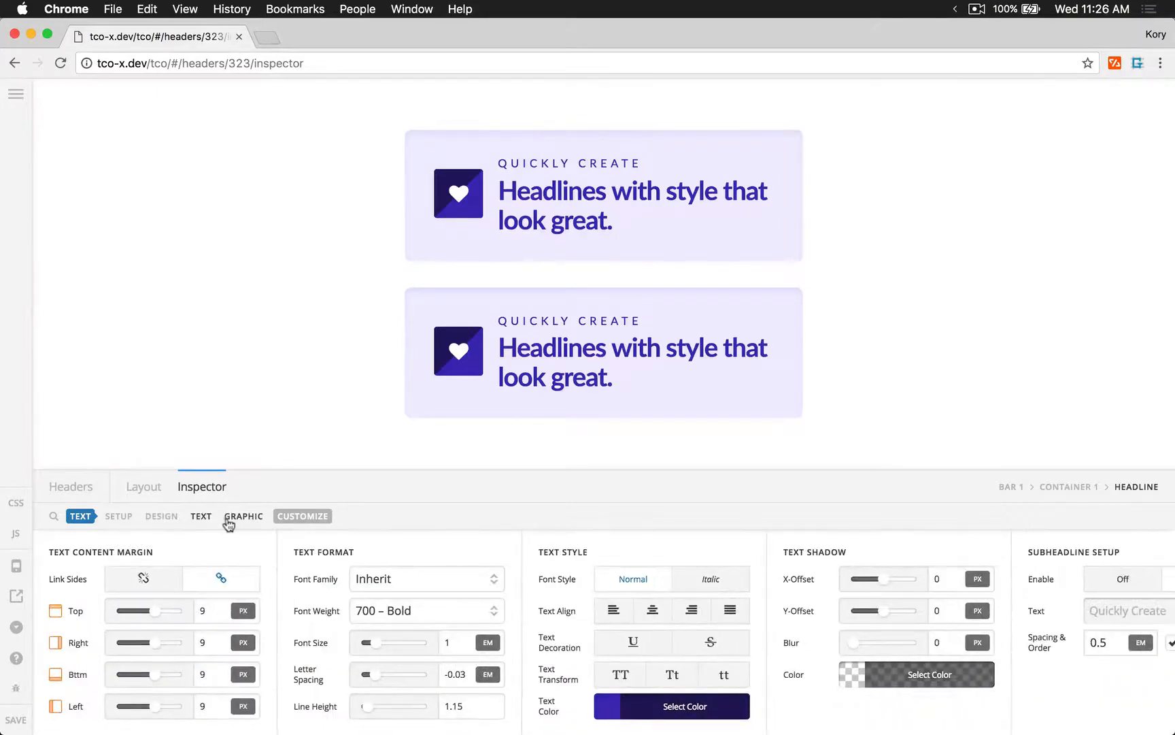
{"action": "left_click", "coordinate": [229, 521]}
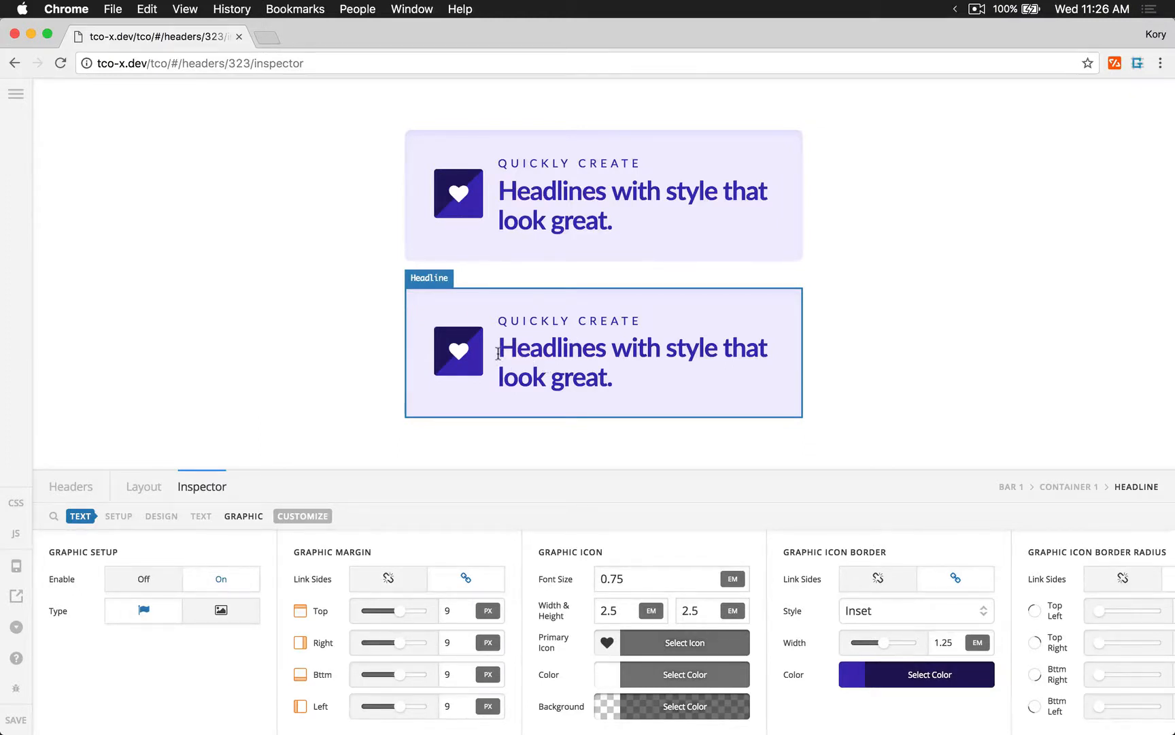
{"action": "left_click", "coordinate": [395, 579]}
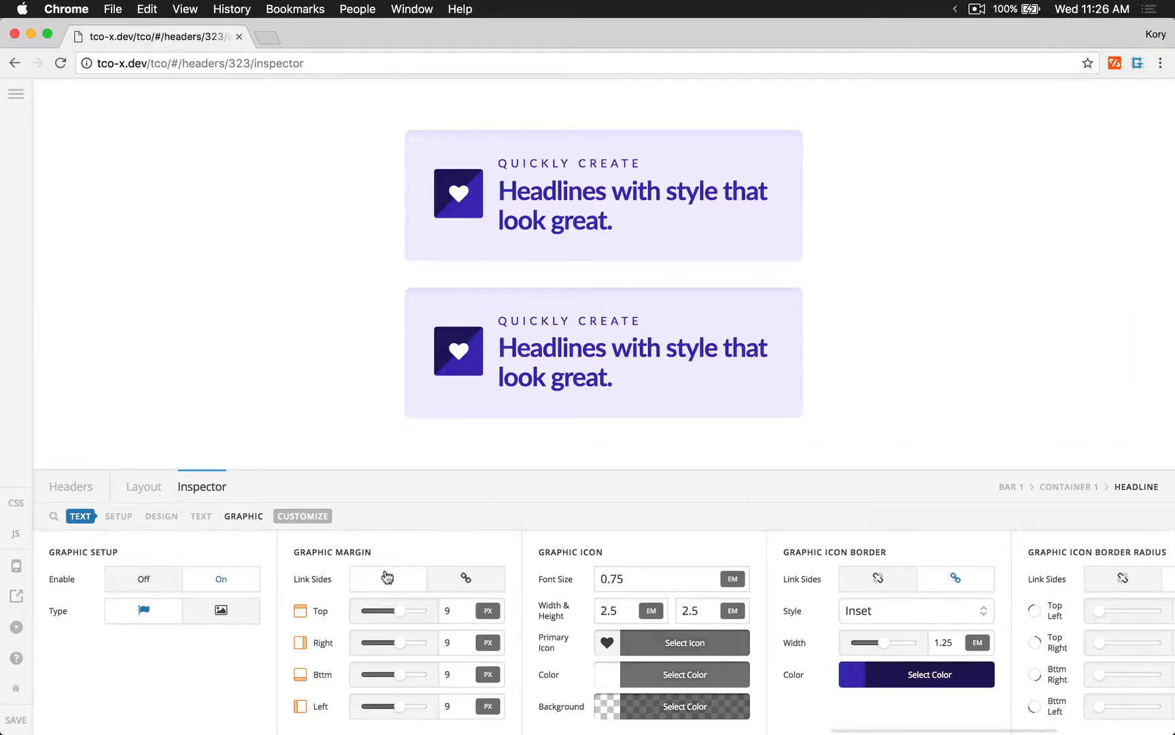
{"action": "double_click", "coordinate": [460, 677]}
{"action": "type", "text": "0"}
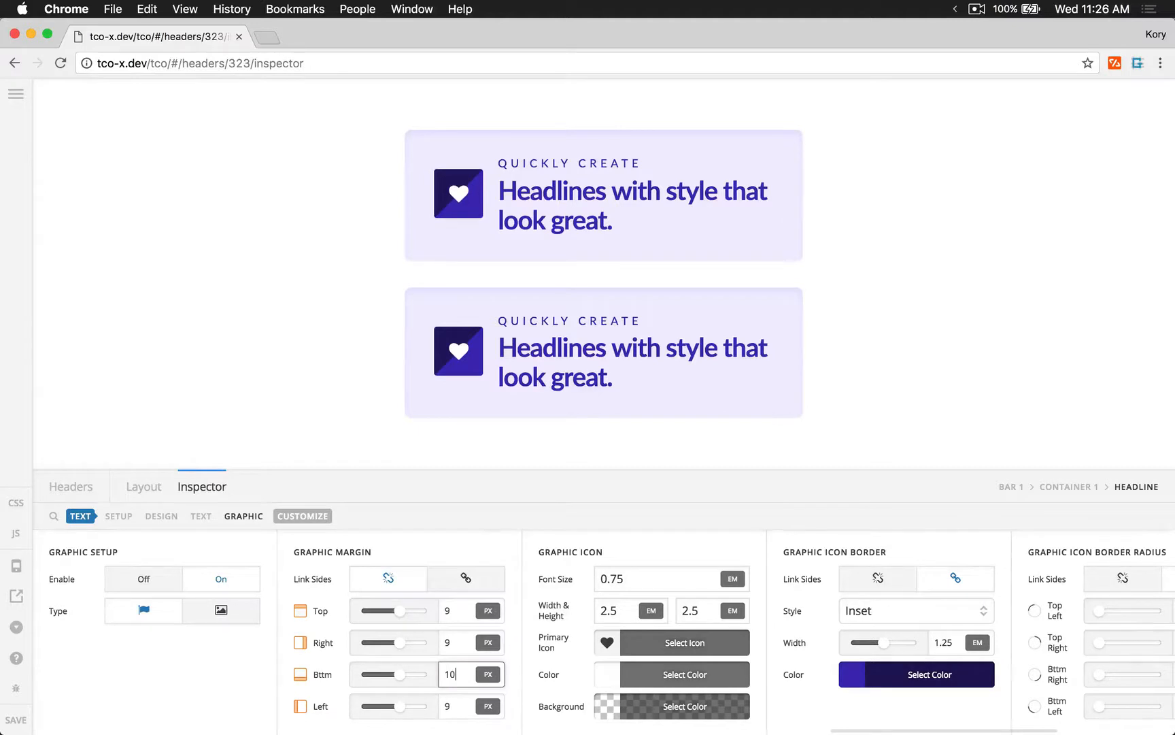
{"action": "key", "text": "super+a"}
{"action": "type", "text": "9"}
{"action": "left_click", "coordinate": [465, 580]}
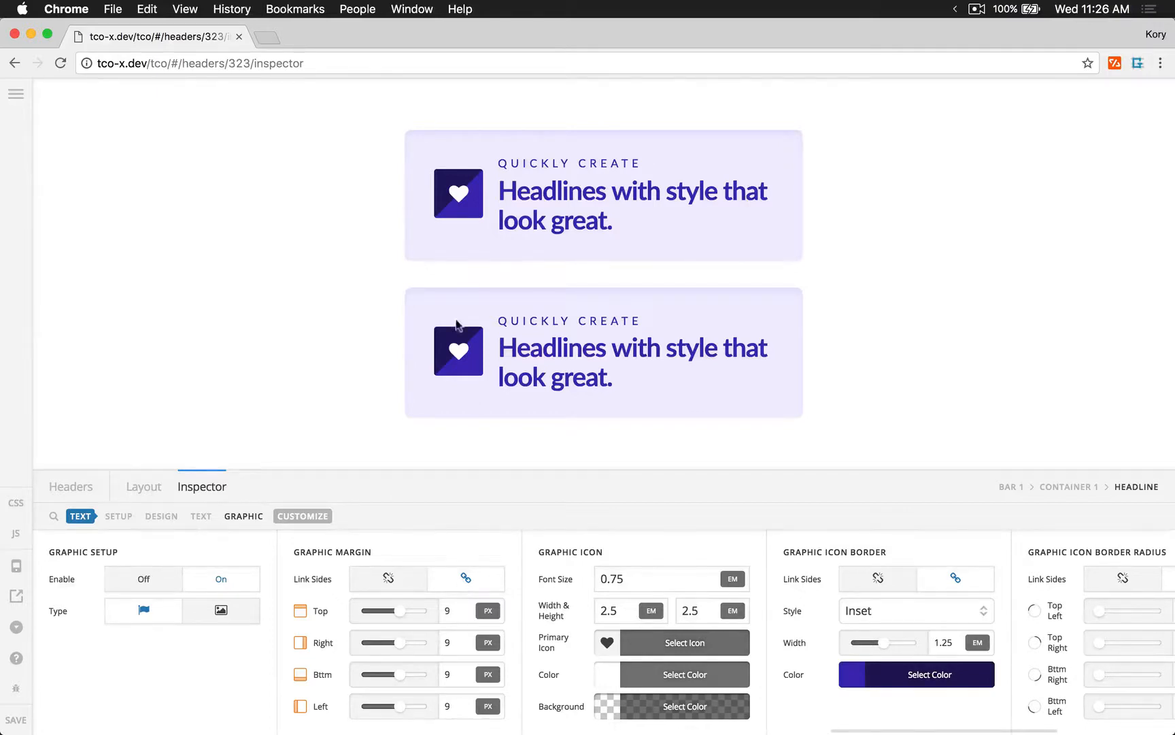
Select the multi-column Feature text element in Bar 3 and review its setup, column, design and text settings.
{"action": "scroll", "coordinate": [203, 228], "scroll_direction": "down", "scroll_amount": 10}
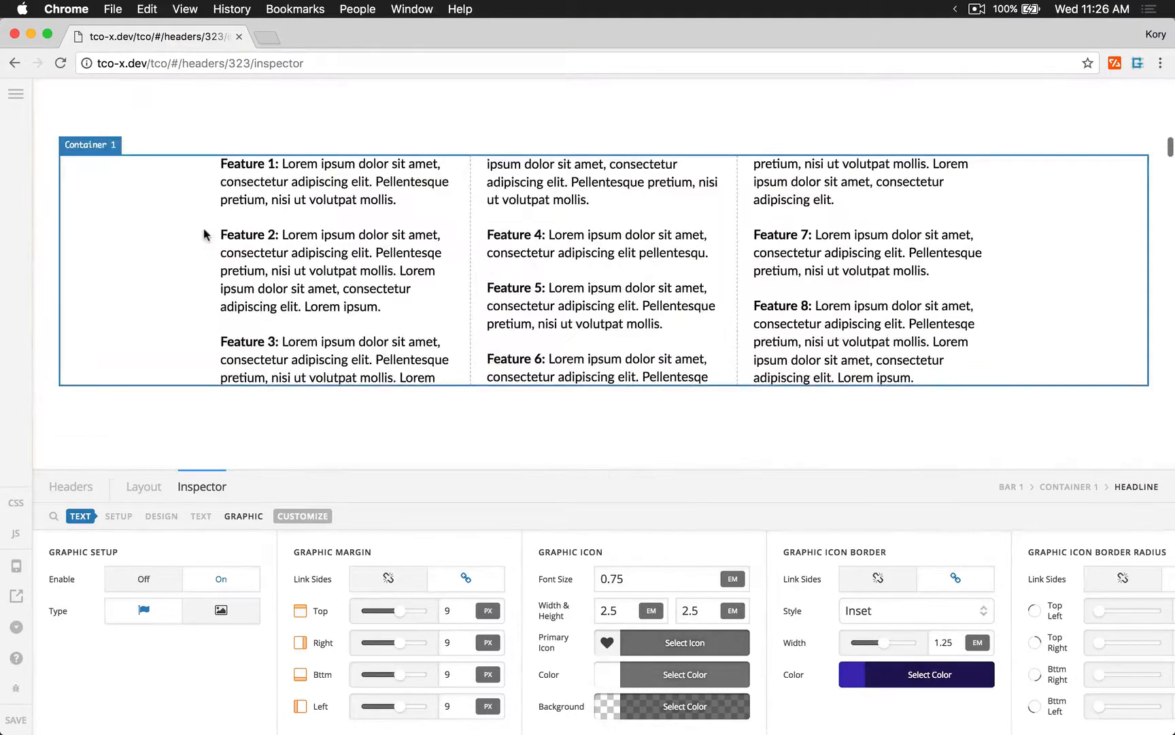
{"action": "scroll", "coordinate": [204, 230], "scroll_direction": "up", "scroll_amount": 5}
{"action": "scroll", "coordinate": [204, 230], "scroll_direction": "down", "scroll_amount": 5}
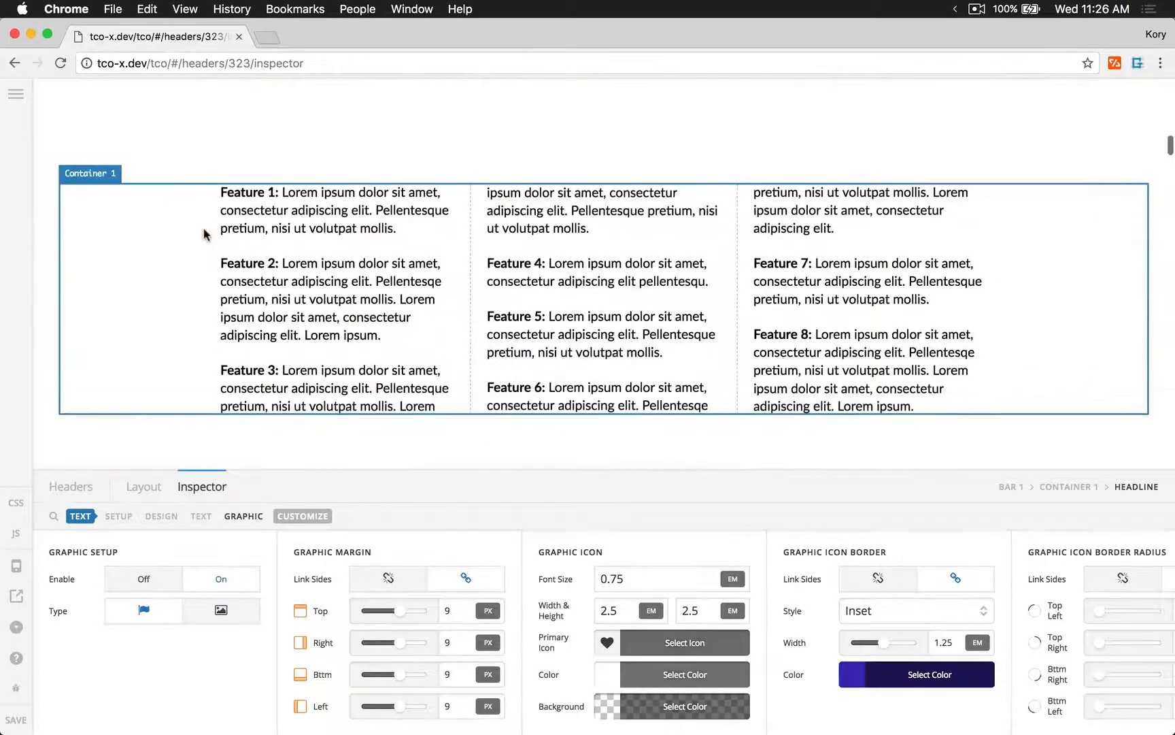
{"action": "left_click", "coordinate": [375, 245]}
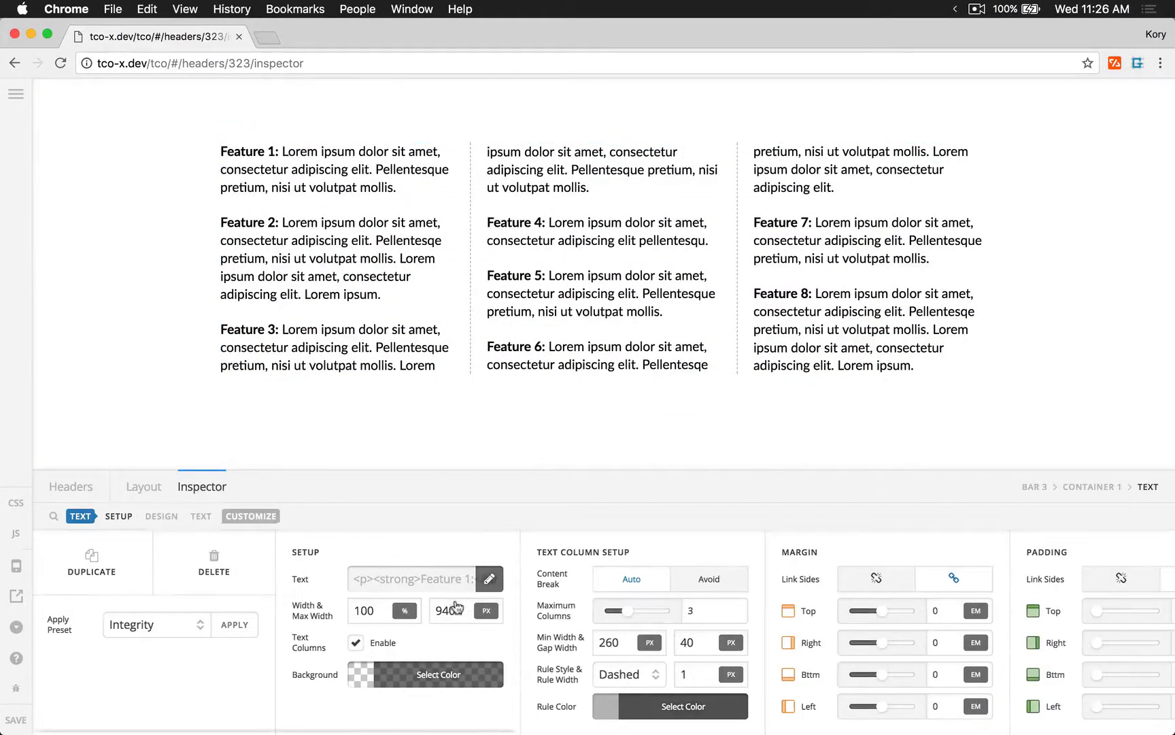
{"action": "scroll", "coordinate": [457, 607], "scroll_direction": "right", "scroll_amount": 10}
{"action": "scroll", "coordinate": [458, 608], "scroll_direction": "right", "scroll_amount": 2}
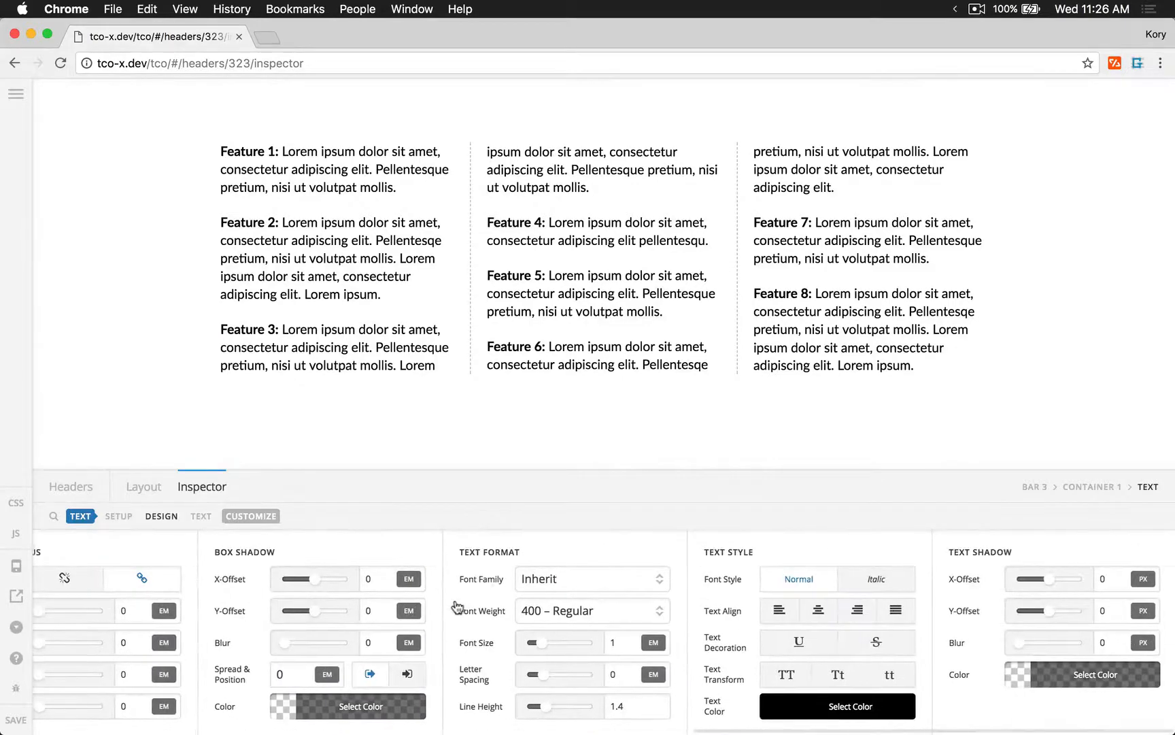
{"action": "scroll", "coordinate": [456, 608], "scroll_direction": "left", "scroll_amount": 12}
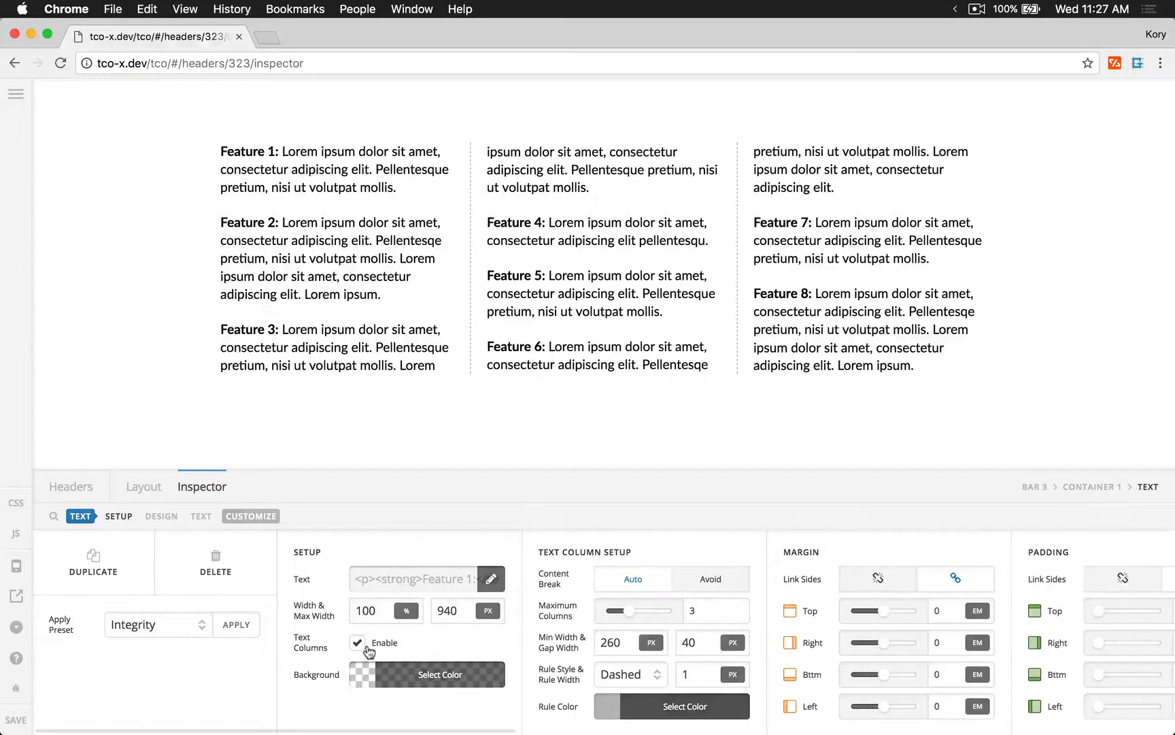
Disable text columns on the Feature text element to compare the single-column layout, and enable them again.
{"action": "left_click", "coordinate": [358, 644]}
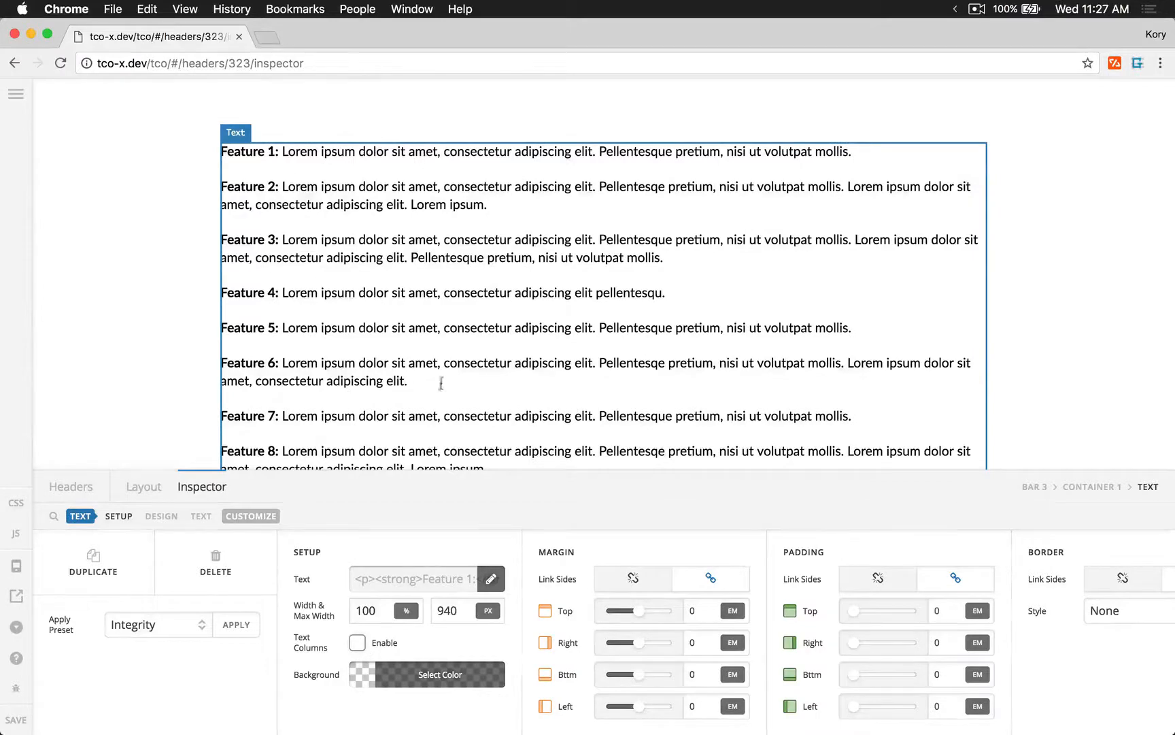
{"action": "scroll", "coordinate": [289, 165], "scroll_direction": "down", "scroll_amount": 3}
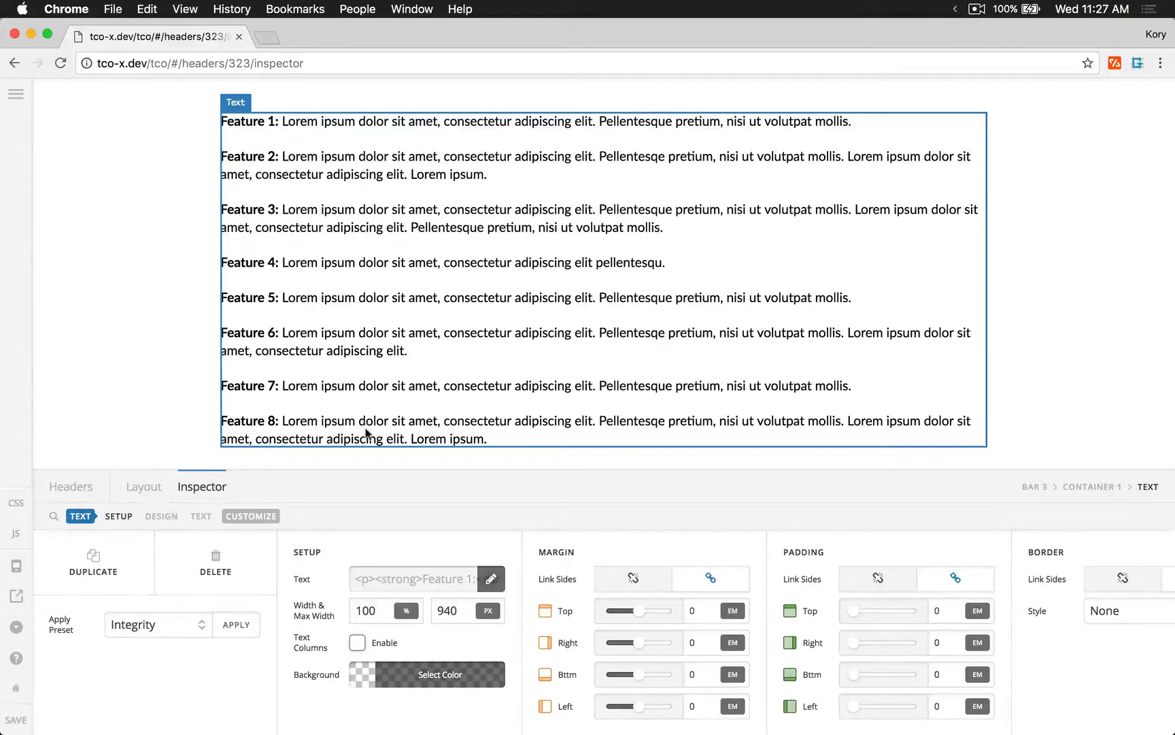
{"action": "left_click", "coordinate": [358, 643]}
{"action": "scroll", "coordinate": [336, 193], "scroll_direction": "up", "scroll_amount": 2}
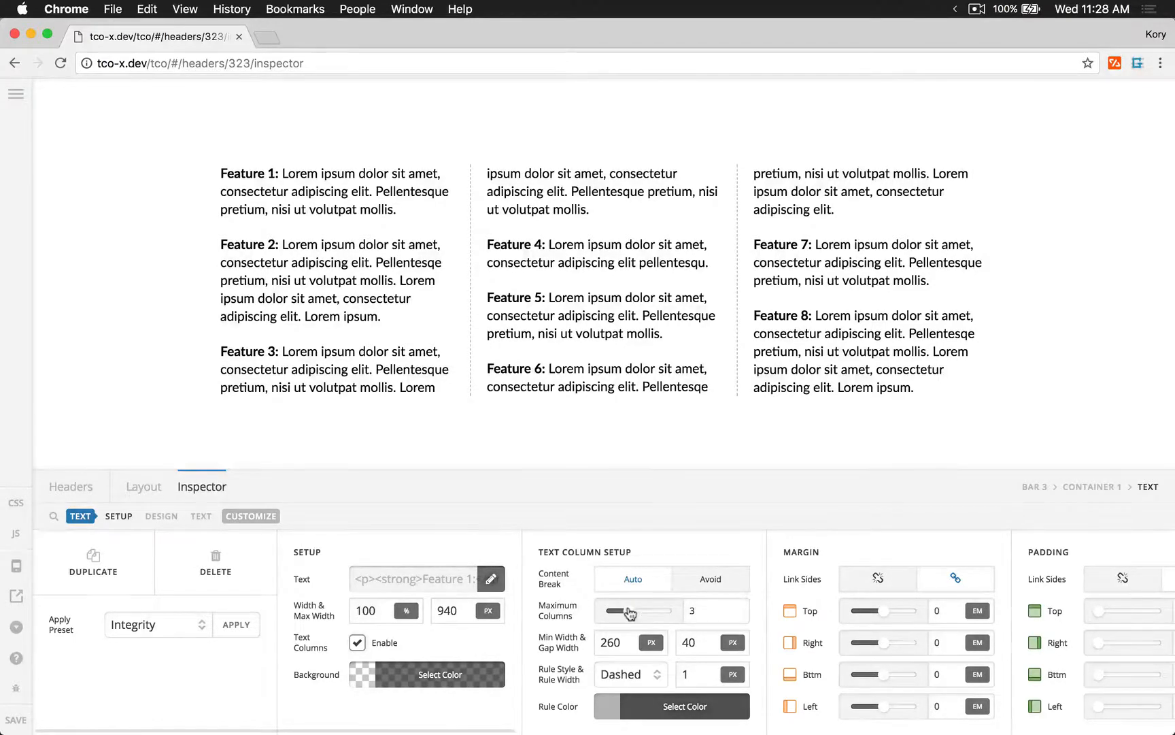
Try a maximum of 2 columns and a higher maximum for the Feature text, and restore the maximum to 3.
{"action": "left_click_drag", "start_coordinate": [631, 613], "coordinate": [596, 615]}
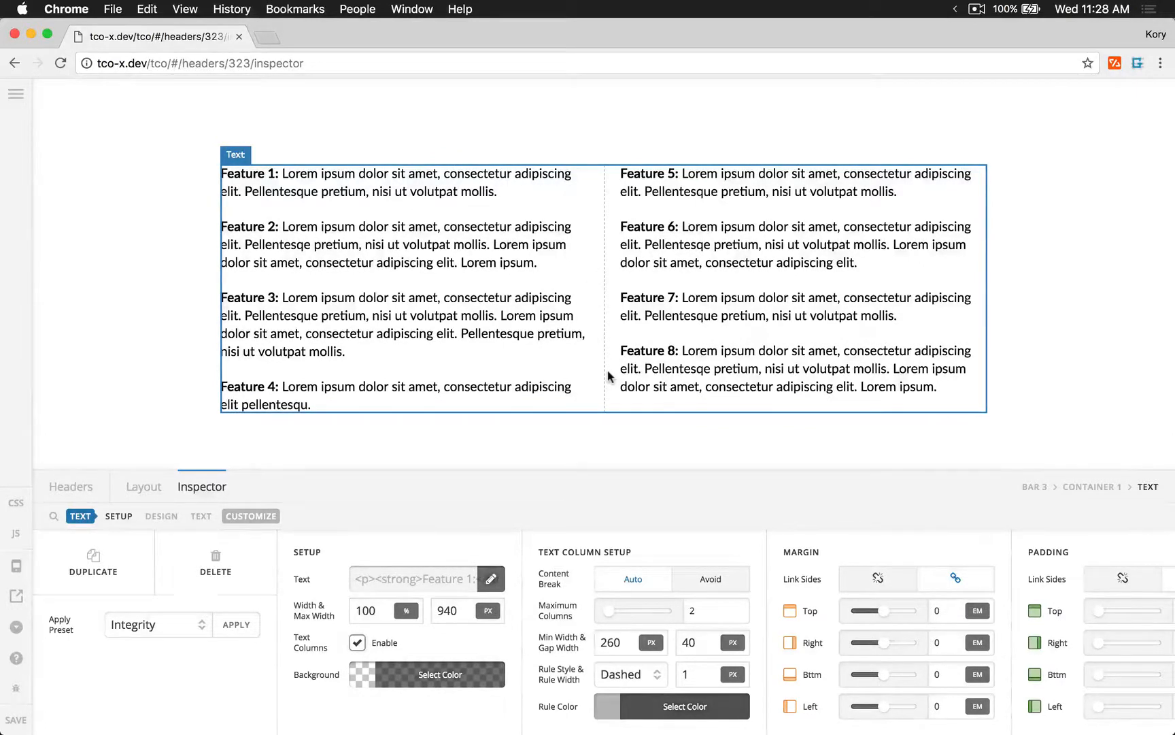
{"action": "left_click_drag", "start_coordinate": [617, 615], "coordinate": [627, 615]}
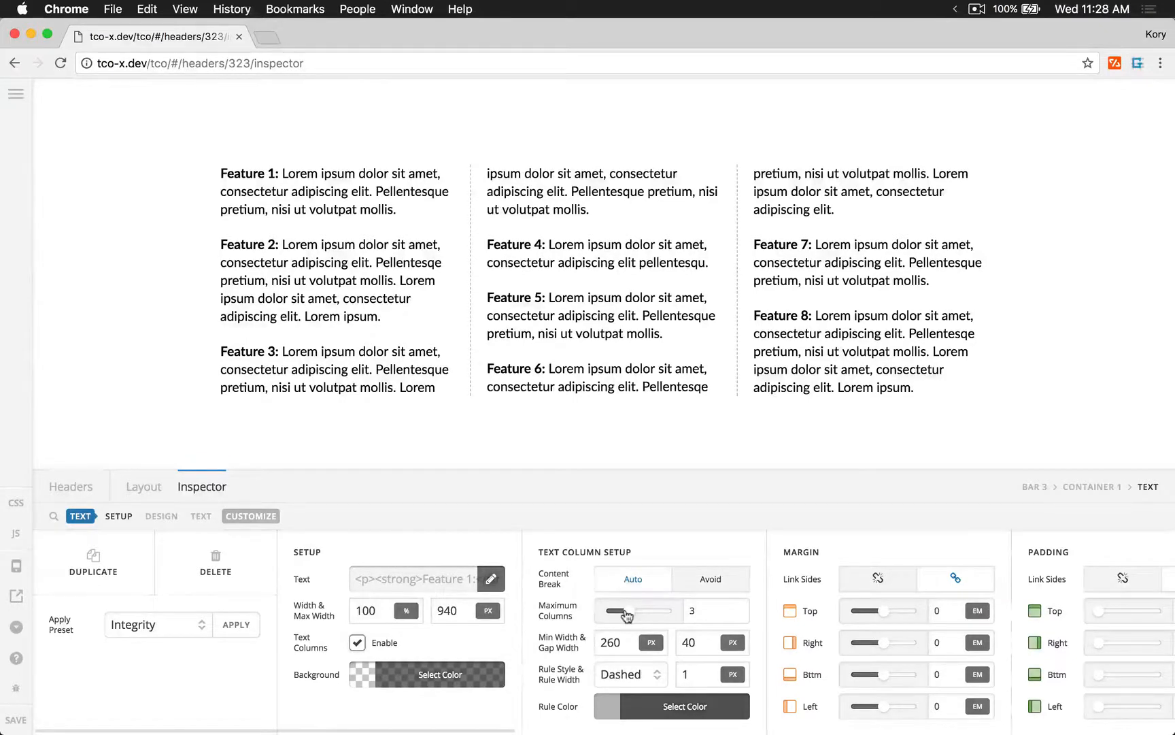
{"action": "left_click_drag", "start_coordinate": [626, 616], "coordinate": [684, 618]}
{"action": "left_click", "coordinate": [696, 613]}
{"action": "left_click_drag", "start_coordinate": [671, 611], "coordinate": [633, 616]}
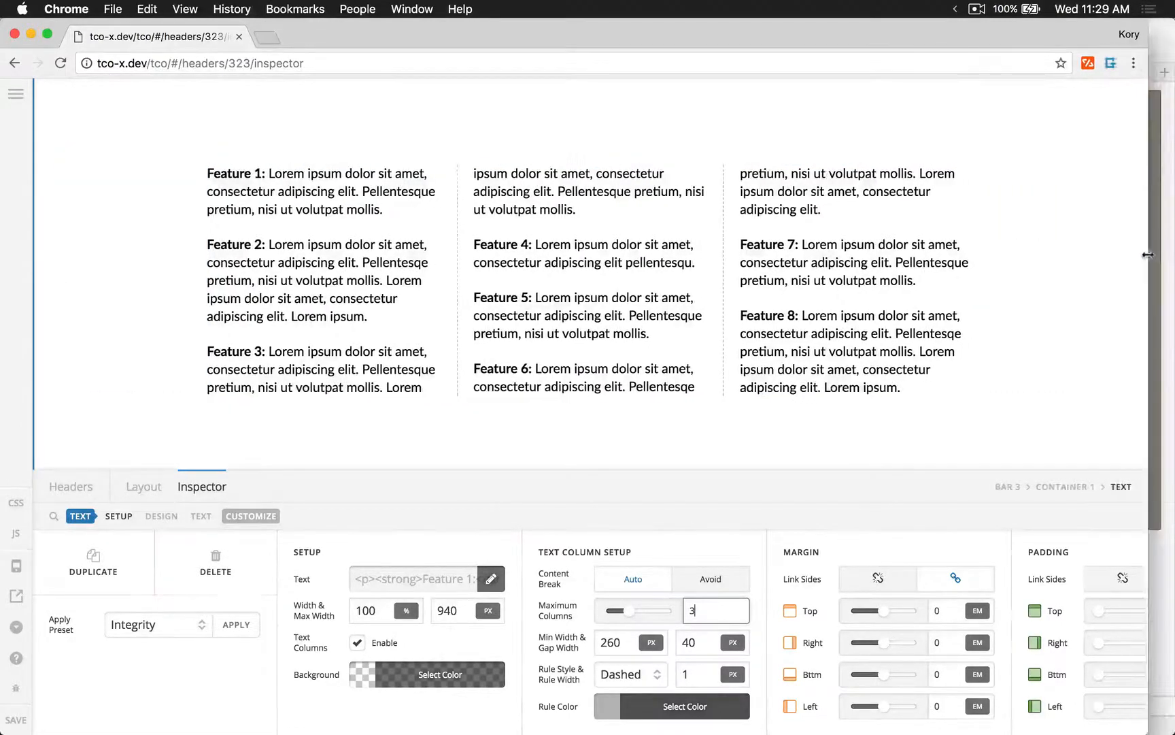
Examine how the columns reflow around their minimum width by narrowing the browser window, and restore its full width.
{"action": "left_click", "coordinate": [610, 642]}
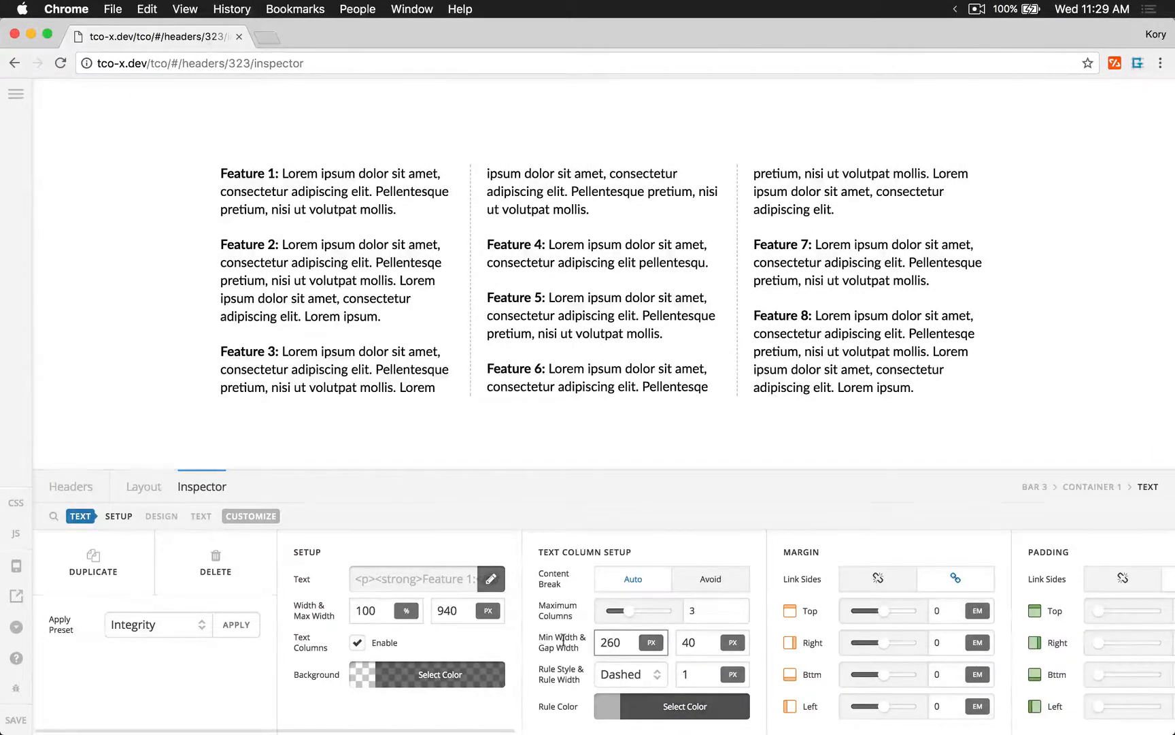
{"action": "double_click", "coordinate": [603, 641]}
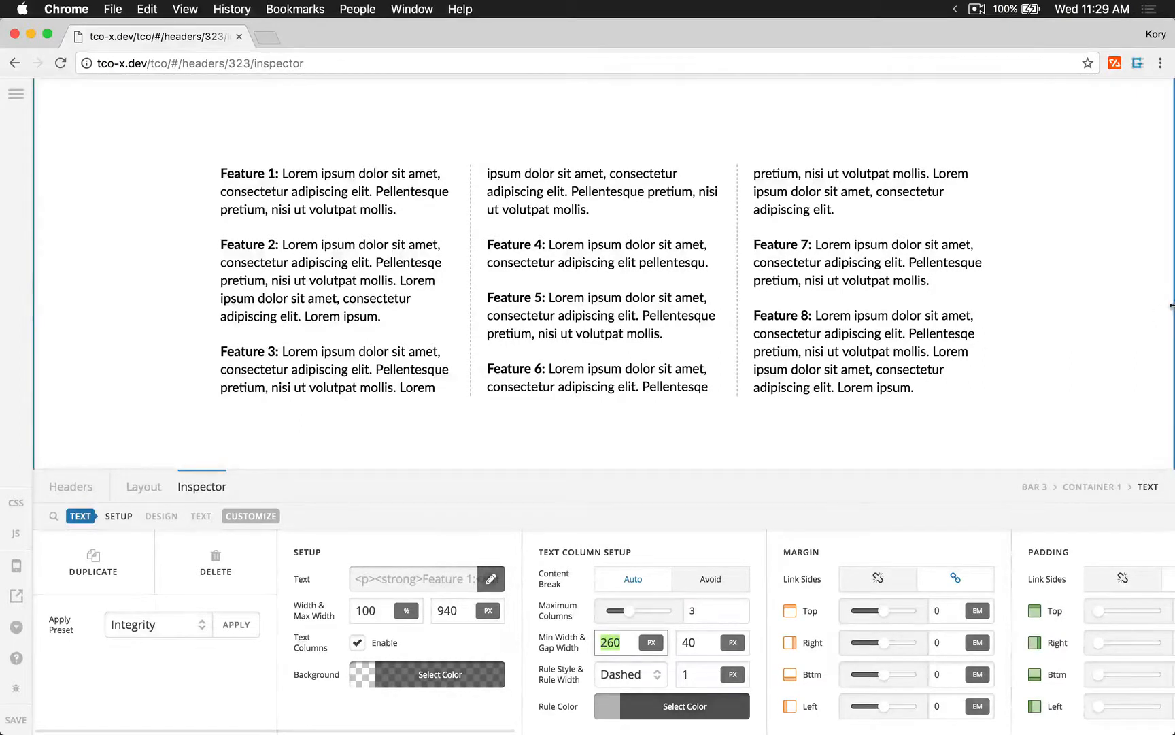
{"action": "left_click_drag", "start_coordinate": [1112, 270], "coordinate": [762, 266]}
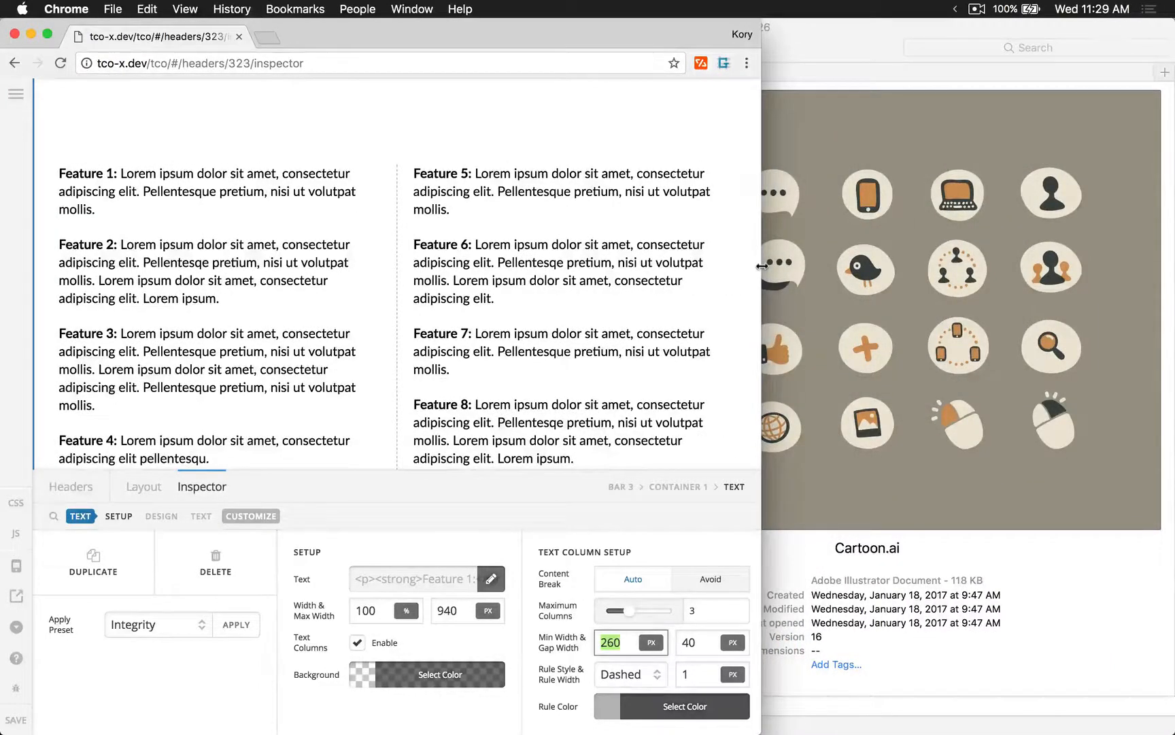
{"action": "scroll", "coordinate": [613, 270], "scroll_direction": "down", "scroll_amount": 3}
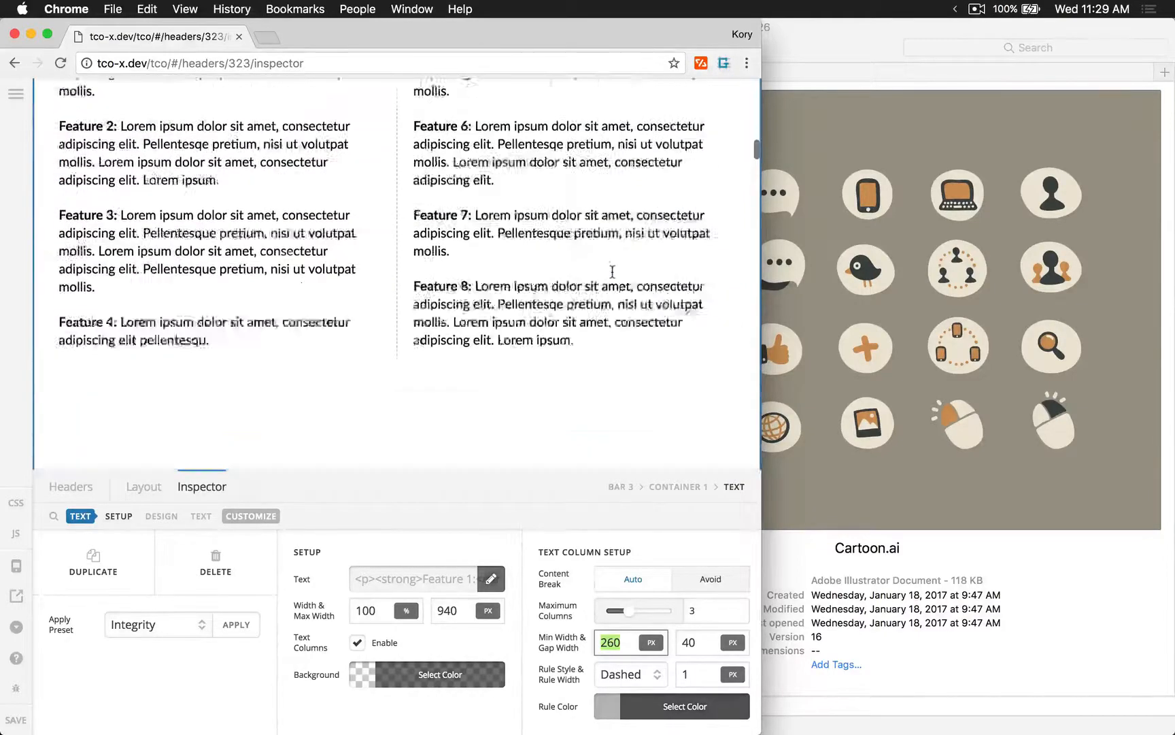
{"action": "scroll", "coordinate": [612, 271], "scroll_direction": "up", "scroll_amount": 3}
{"action": "left_click_drag", "start_coordinate": [762, 265], "coordinate": [787, 260]}
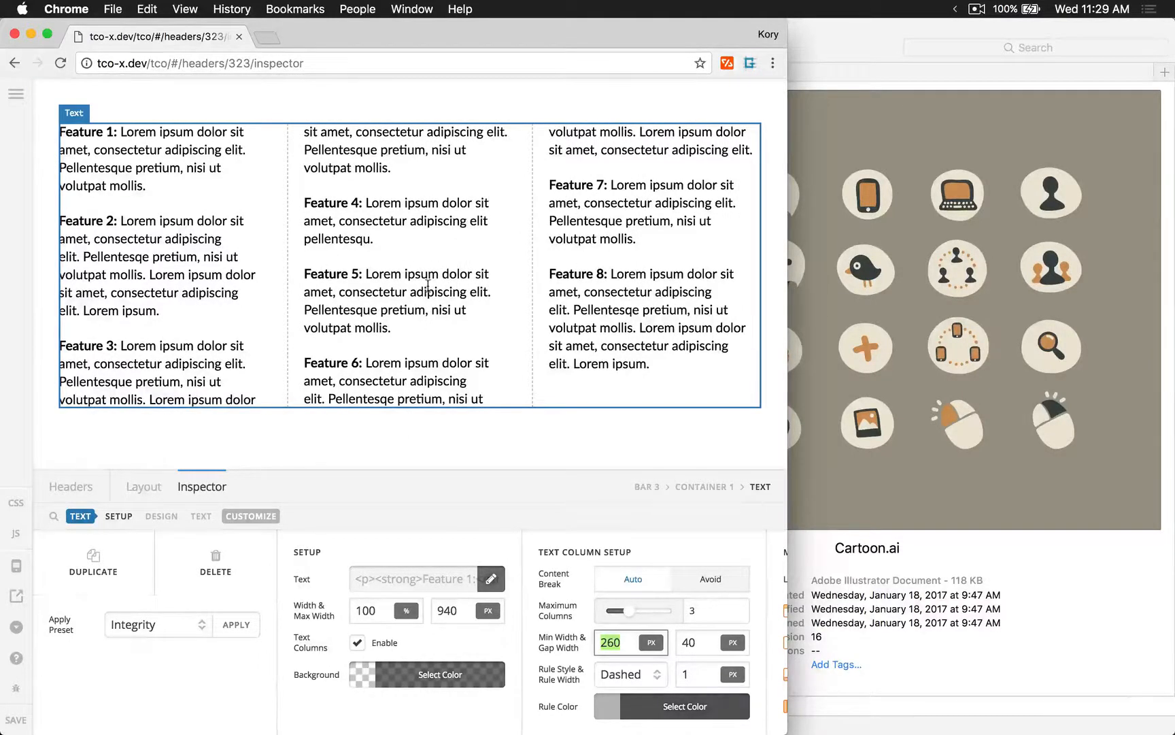
{"action": "left_click_drag", "start_coordinate": [785, 220], "coordinate": [891, 161]}
{"action": "left_click_drag", "start_coordinate": [1171, 180], "coordinate": [1171, 208]}
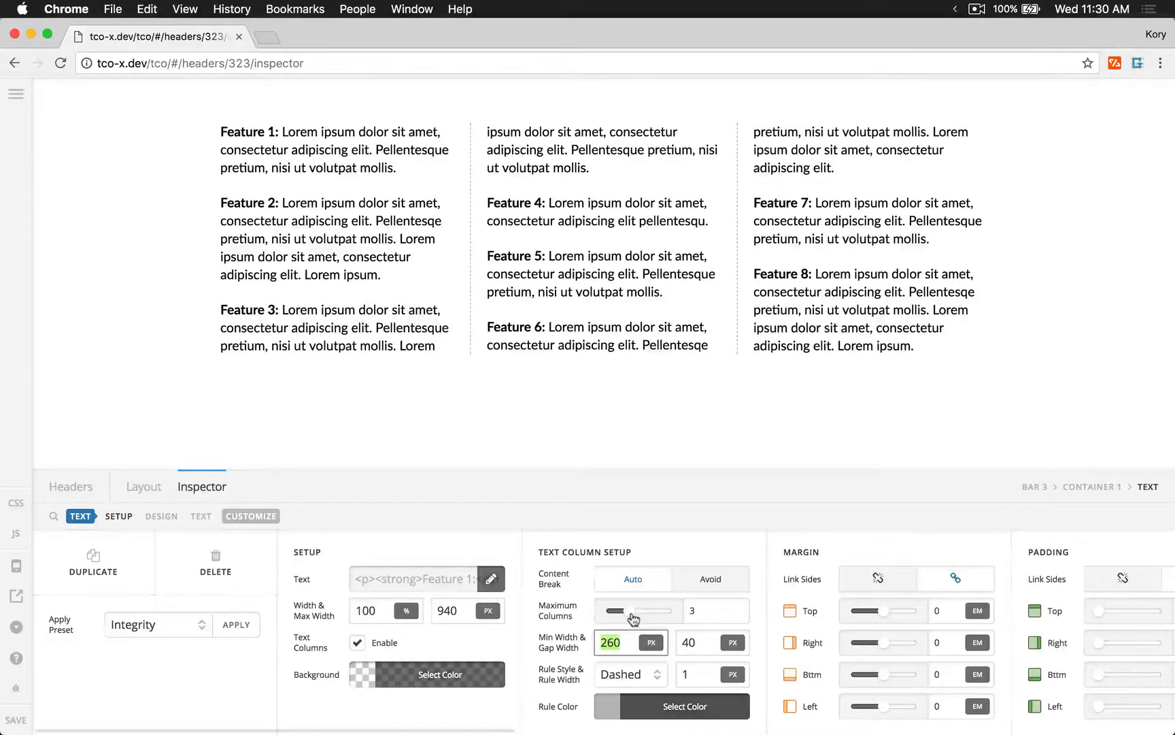
Try a maximum of 4 columns with maximum text widths of 1000, 1100 and 1200 px, and check the browser window's width response.
{"action": "left_click_drag", "start_coordinate": [631, 618], "coordinate": [648, 617]}
{"action": "double_click", "coordinate": [447, 611]}
{"action": "type", "text": "1000"}
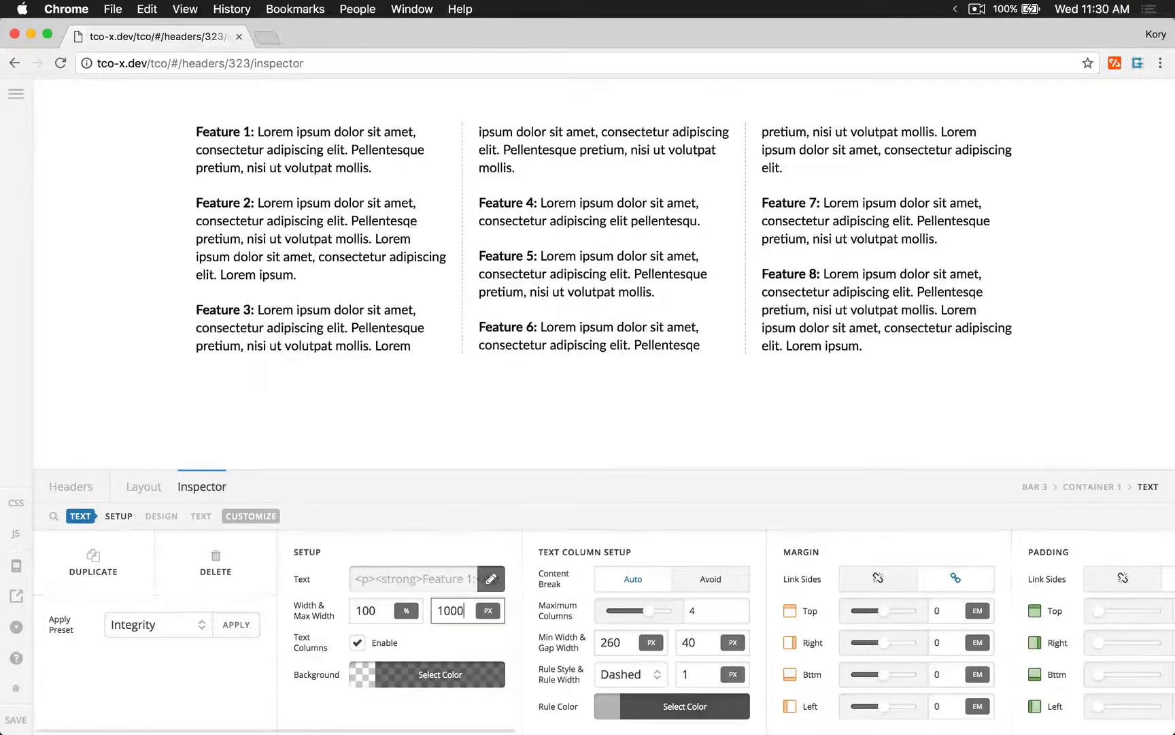
{"action": "type", "text": "1"}
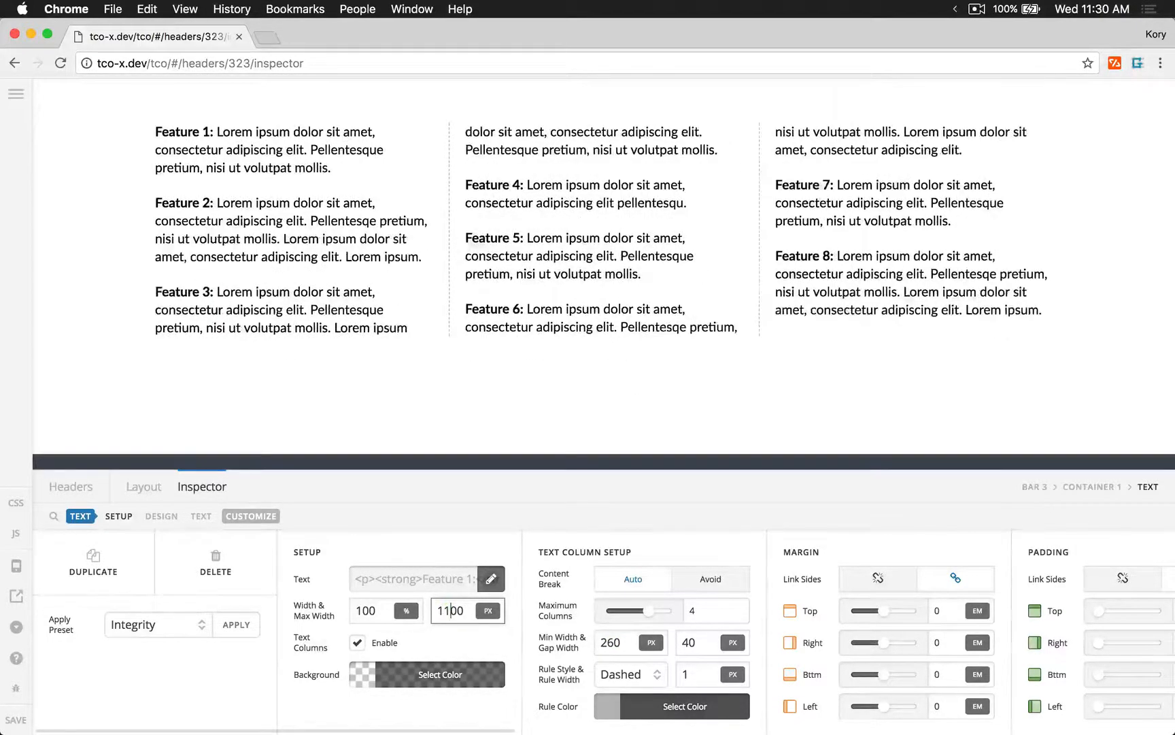
{"action": "type", "text": "2"}
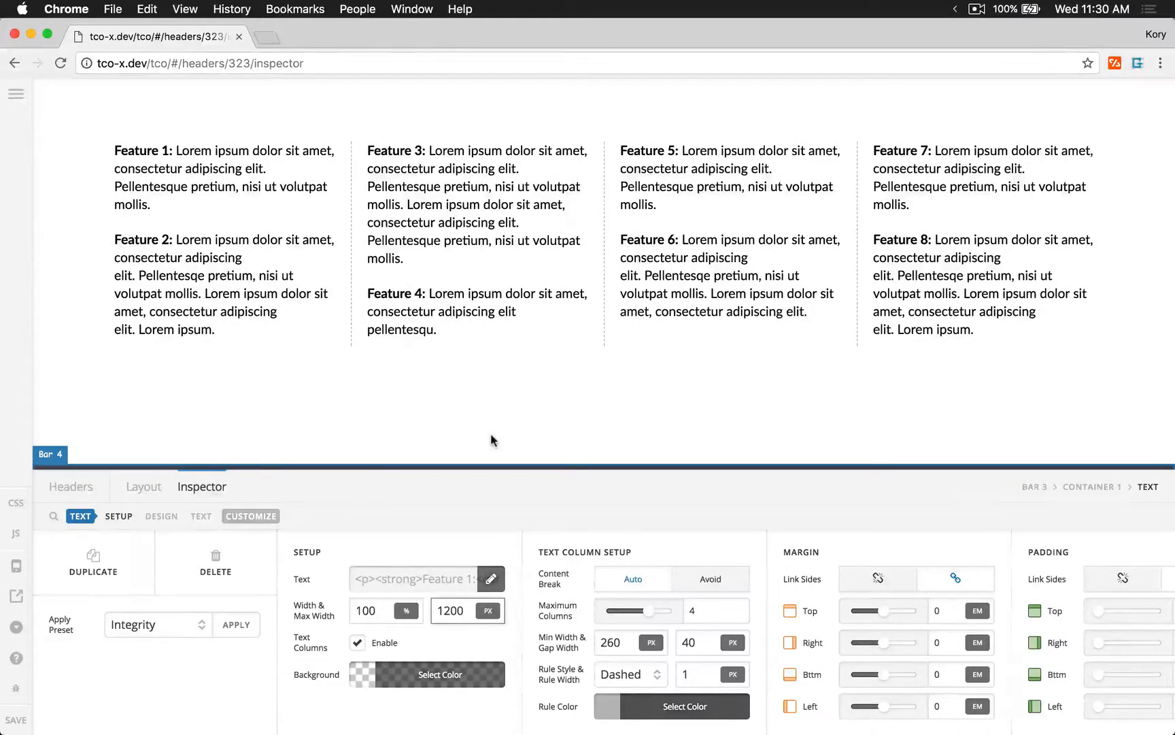
{"action": "left_click_drag", "start_coordinate": [1171, 213], "coordinate": [649, 198]}
{"action": "left_click_drag", "start_coordinate": [1171, 180], "coordinate": [1173, 309]}
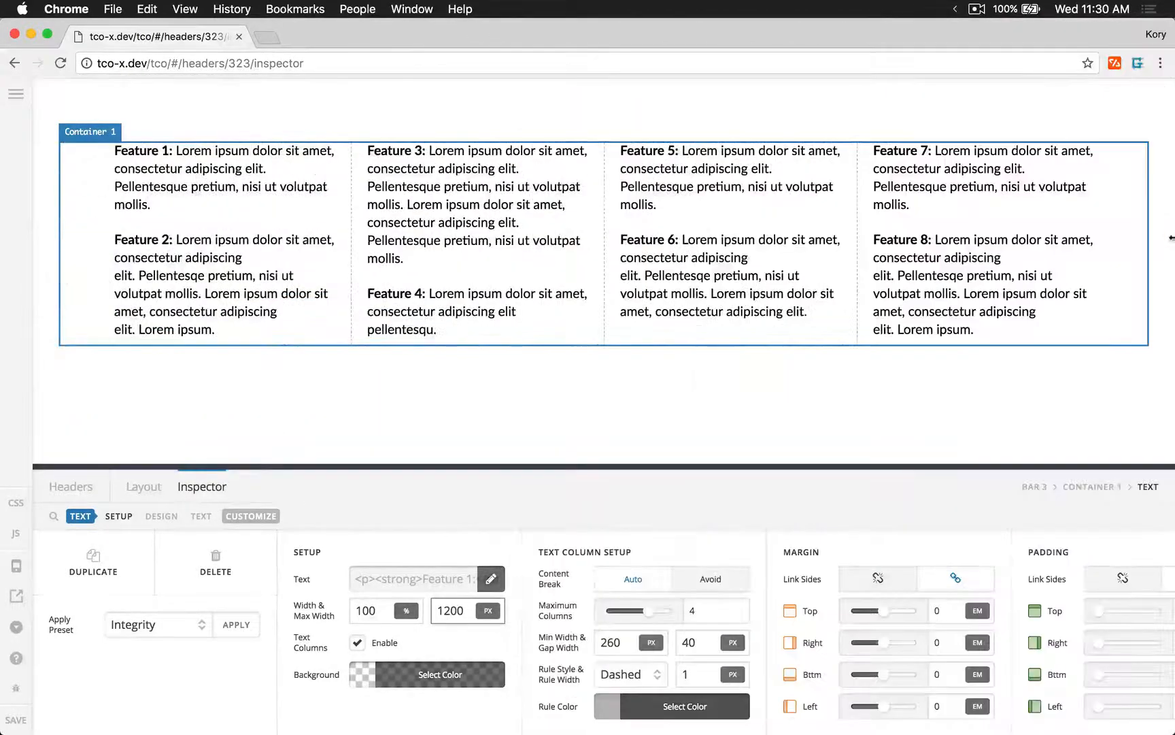
Restore the text's maximum width to 940 px, and try a maximum of 5 columns before returning it to 3.
{"action": "double_click", "coordinate": [453, 612]}
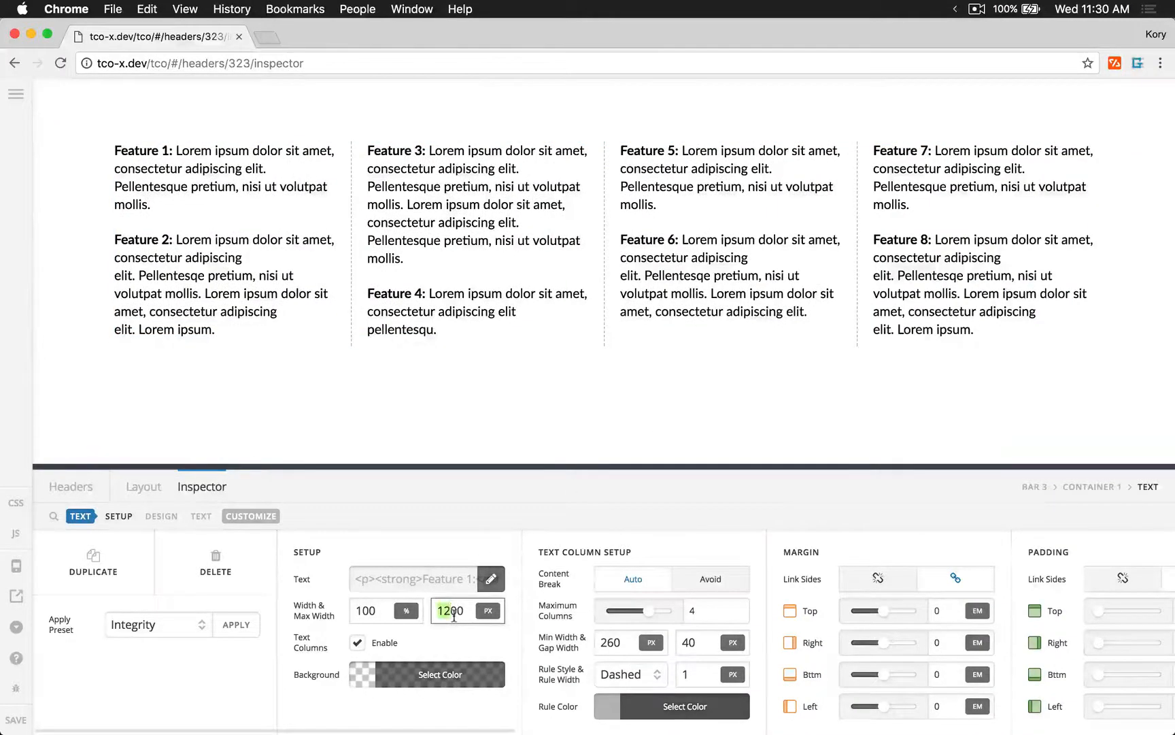
{"action": "type", "text": "900"}
{"action": "type", "text": "40"}
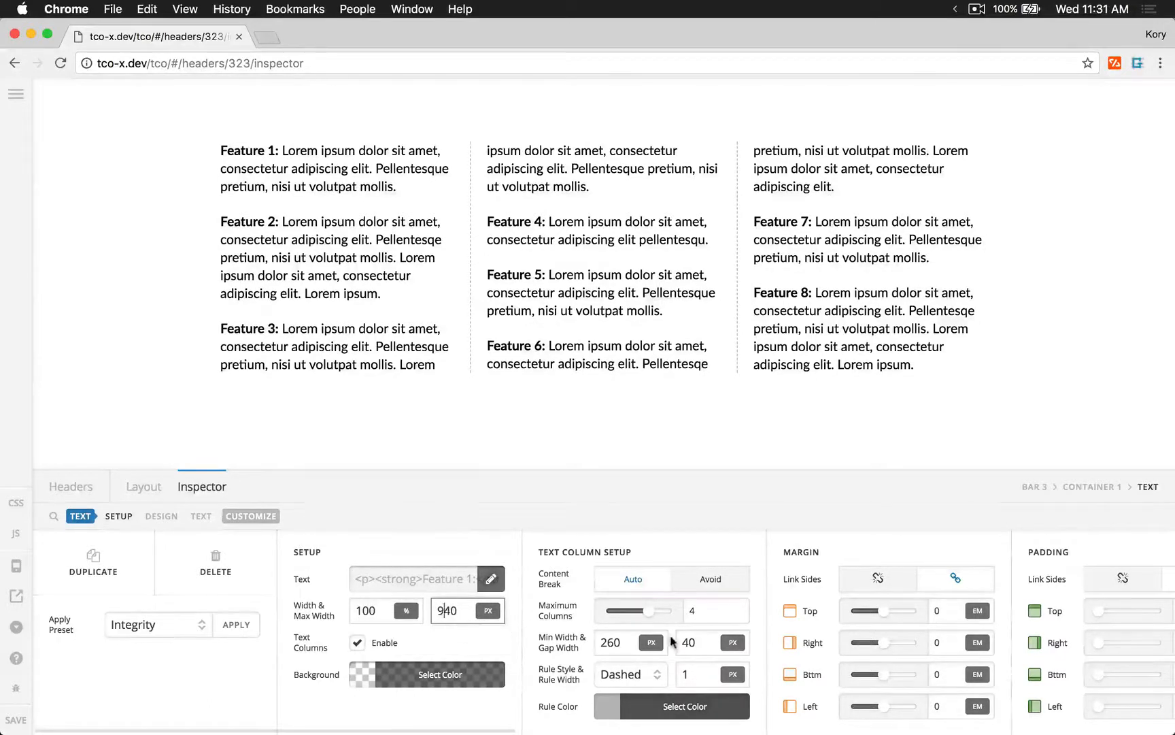
{"action": "left_click_drag", "start_coordinate": [650, 612], "coordinate": [671, 615]}
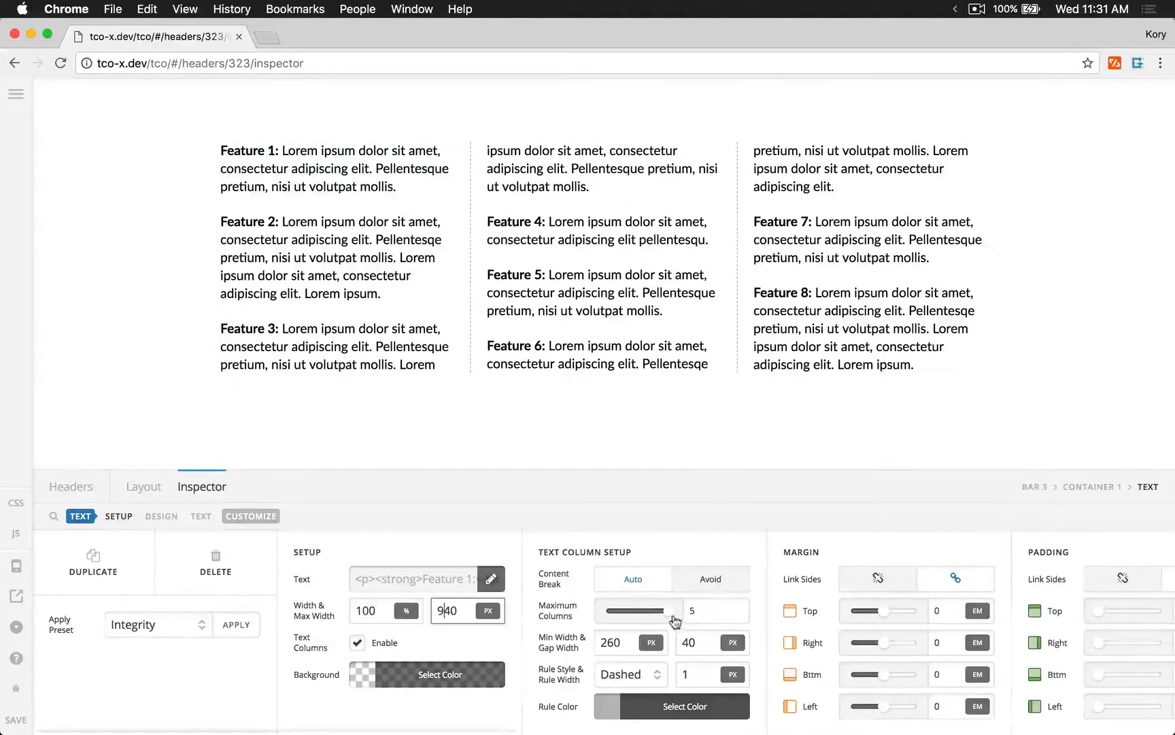
{"action": "left_click_drag", "start_coordinate": [670, 610], "coordinate": [627, 612]}
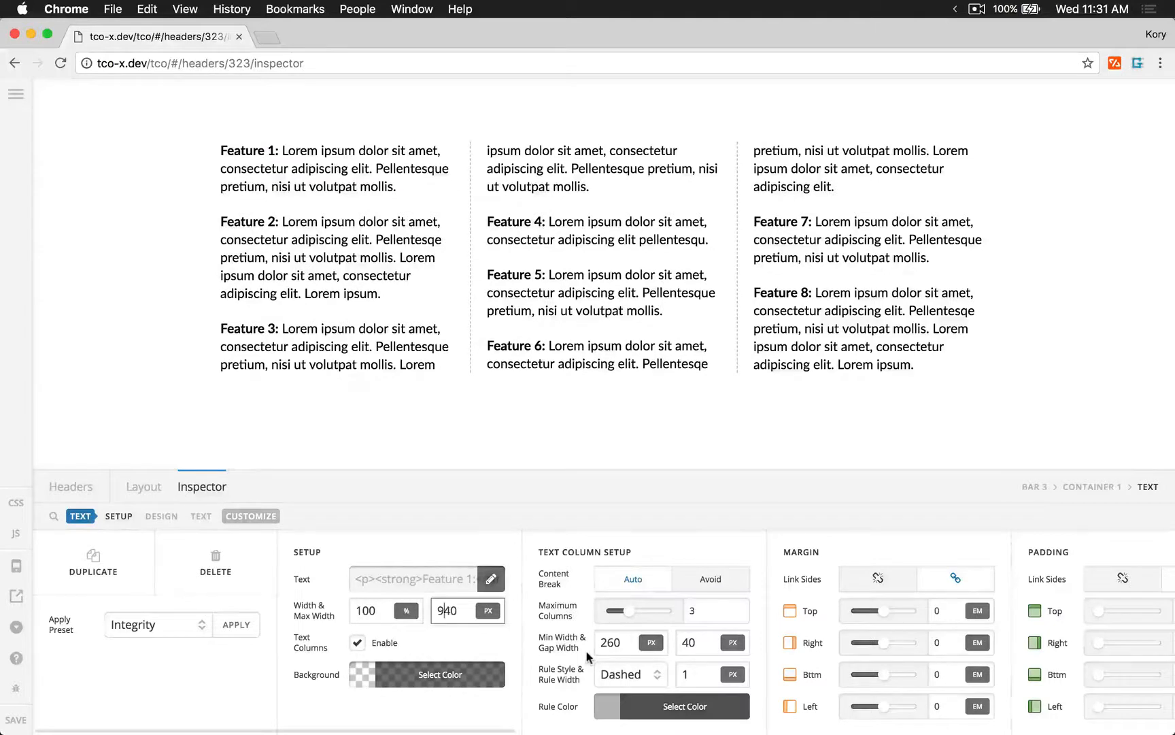
Try column gap widths of 20 and 10 px, and set the gap width to 50 px.
{"action": "left_click", "coordinate": [621, 642]}
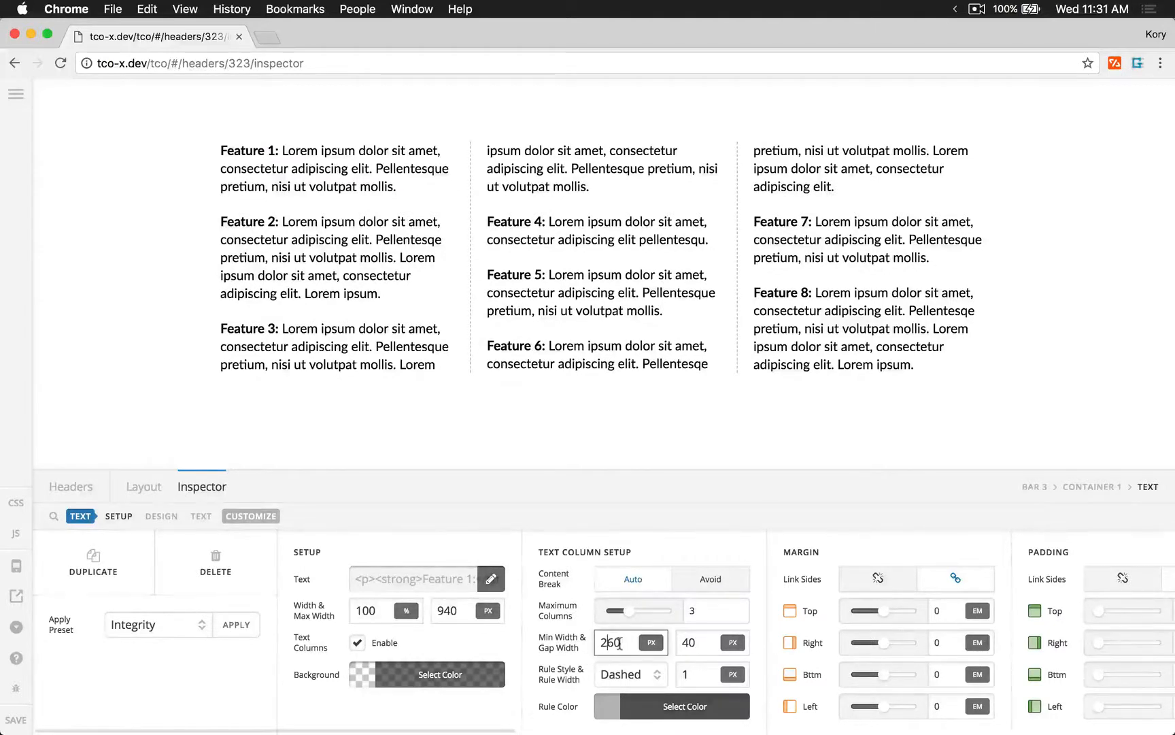
{"action": "double_click", "coordinate": [696, 642]}
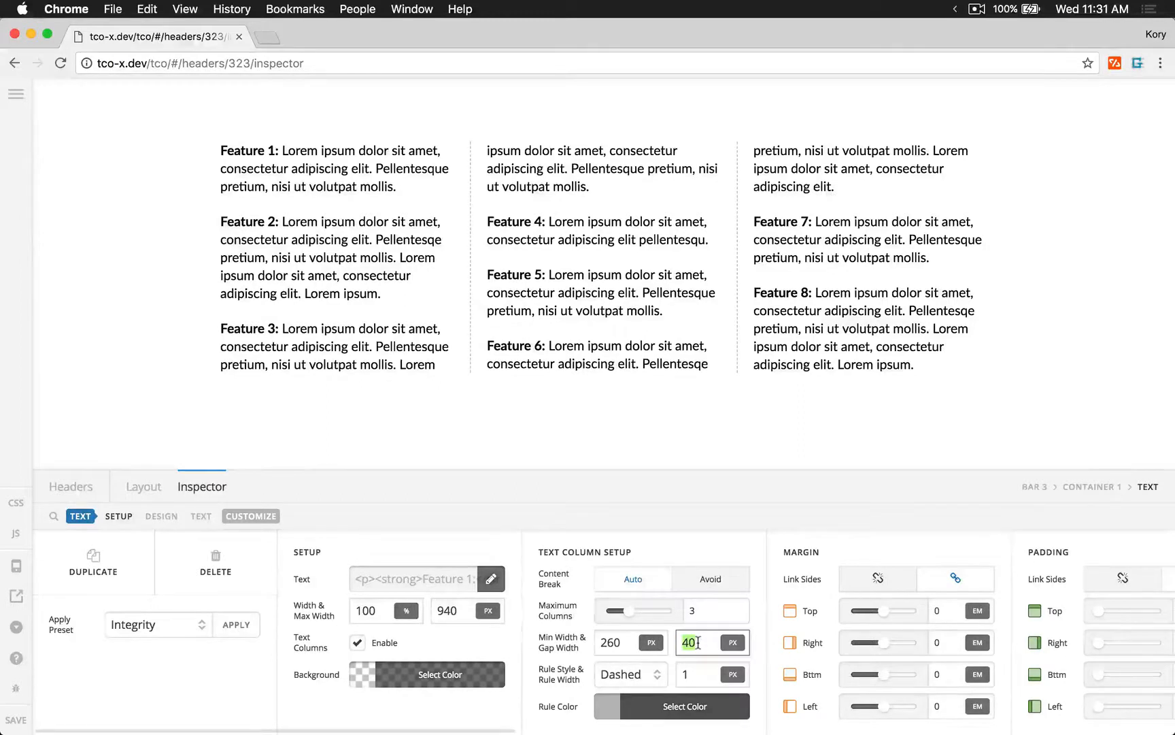
{"action": "key", "text": "Left"}
{"action": "key", "text": "shift+Right"}
{"action": "type", "text": "2"}
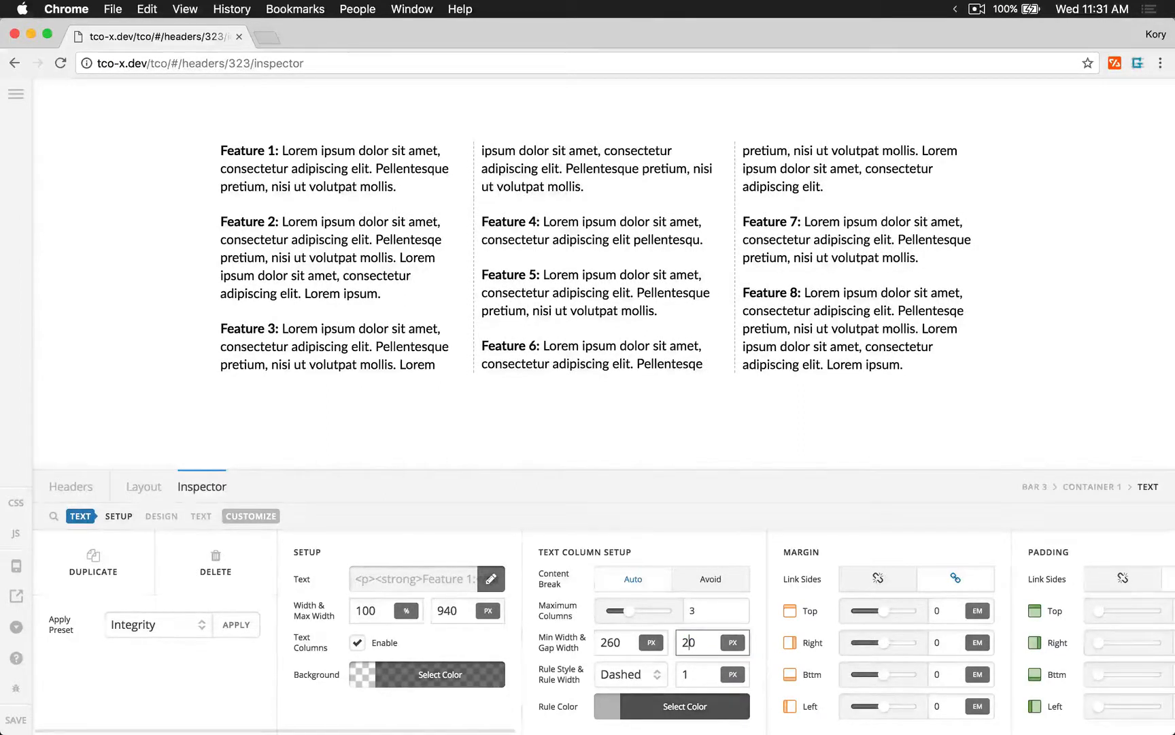
{"action": "type", "text": "1"}
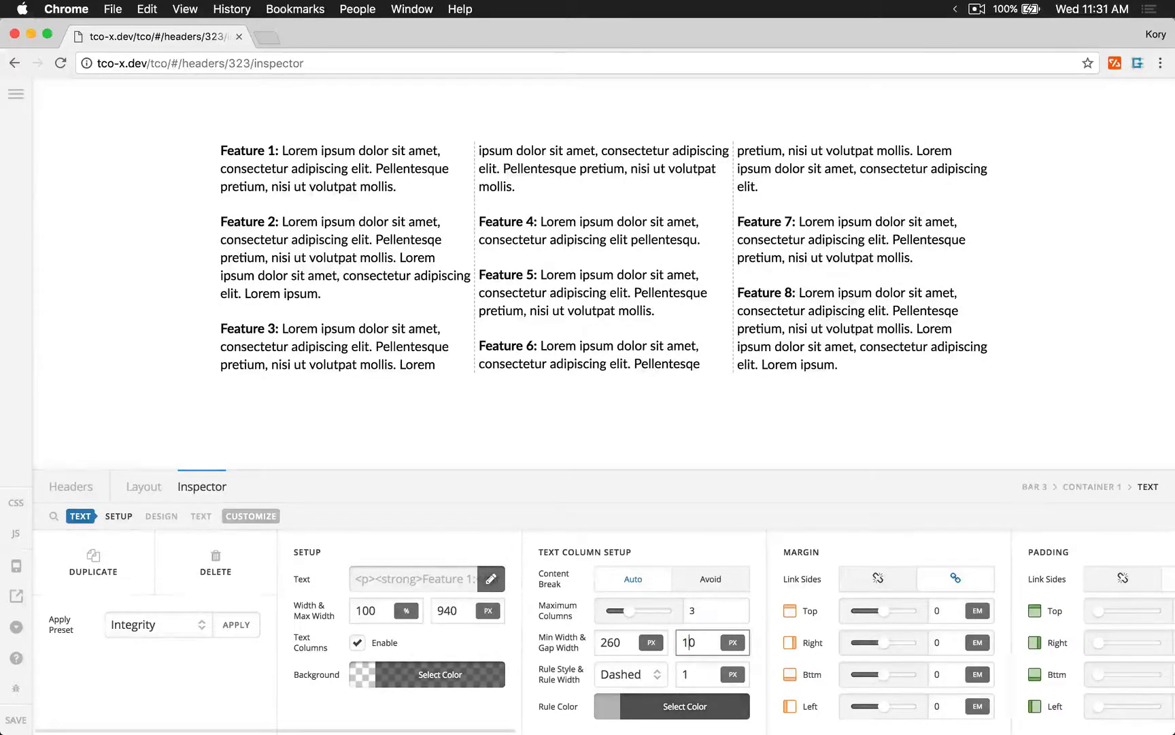
{"action": "key", "text": "BackSpace"}
{"action": "type", "text": "5"}
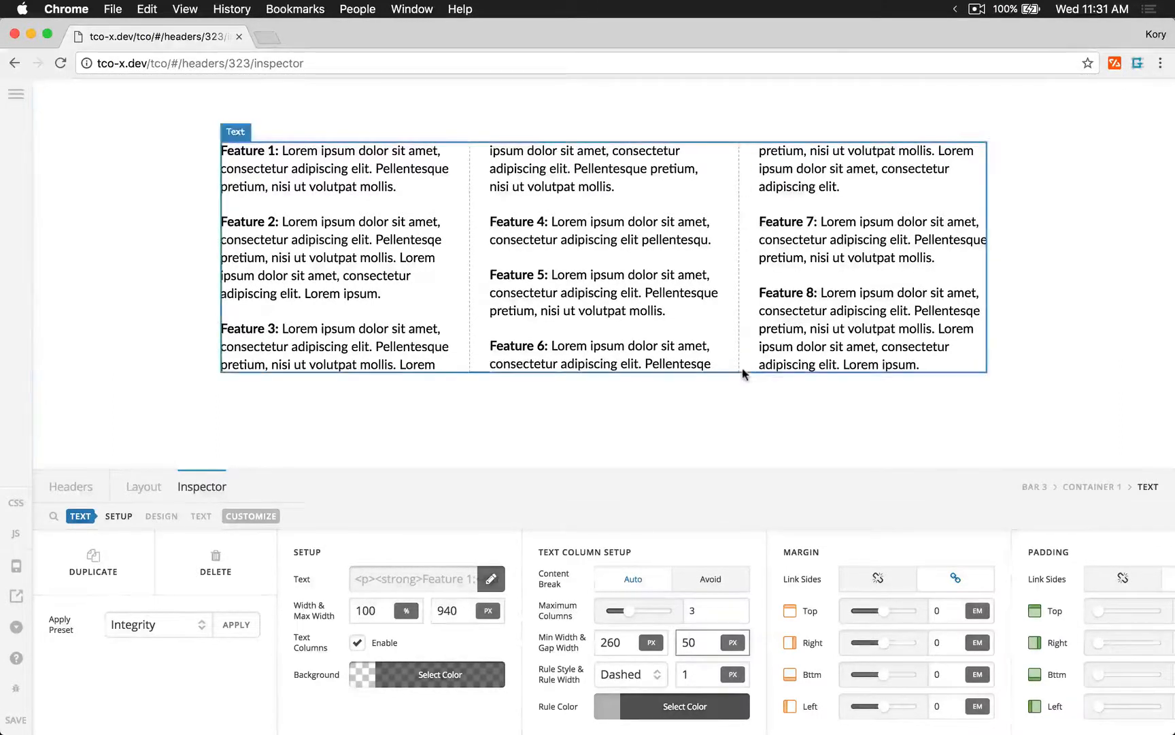
{"action": "double_click", "coordinate": [694, 644]}
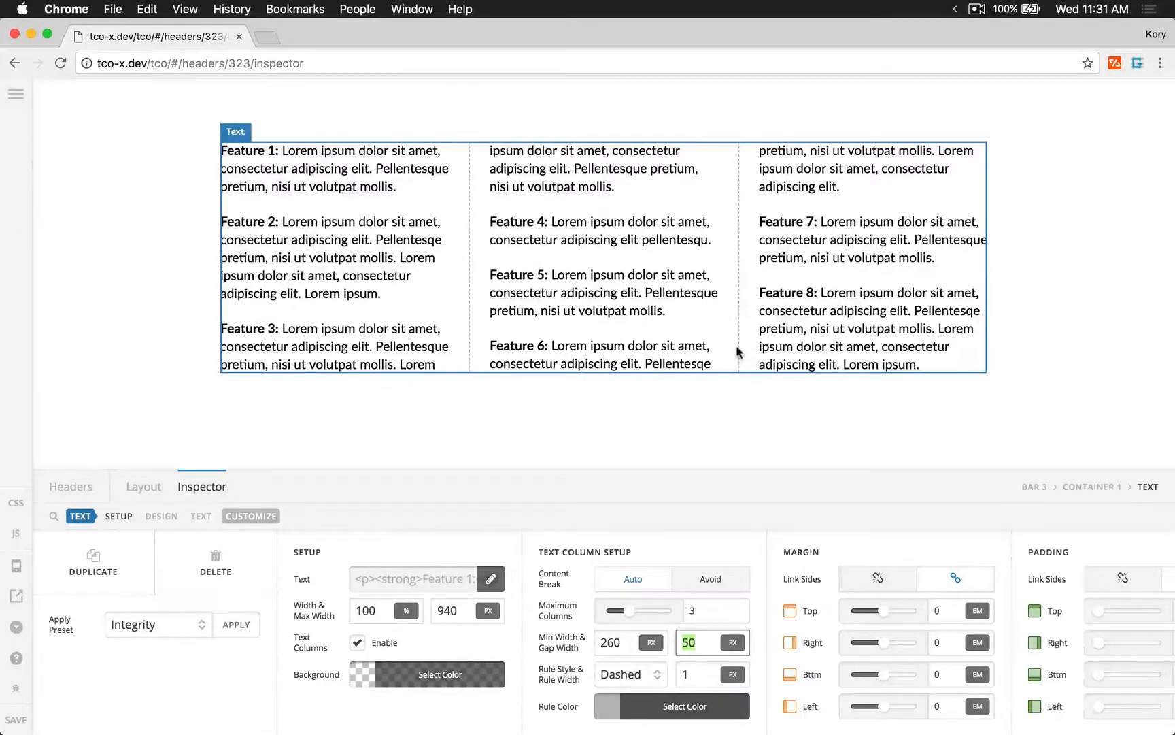
Set the column rule style to Dotted and the rule width to 4 px.
{"action": "left_click", "coordinate": [627, 675]}
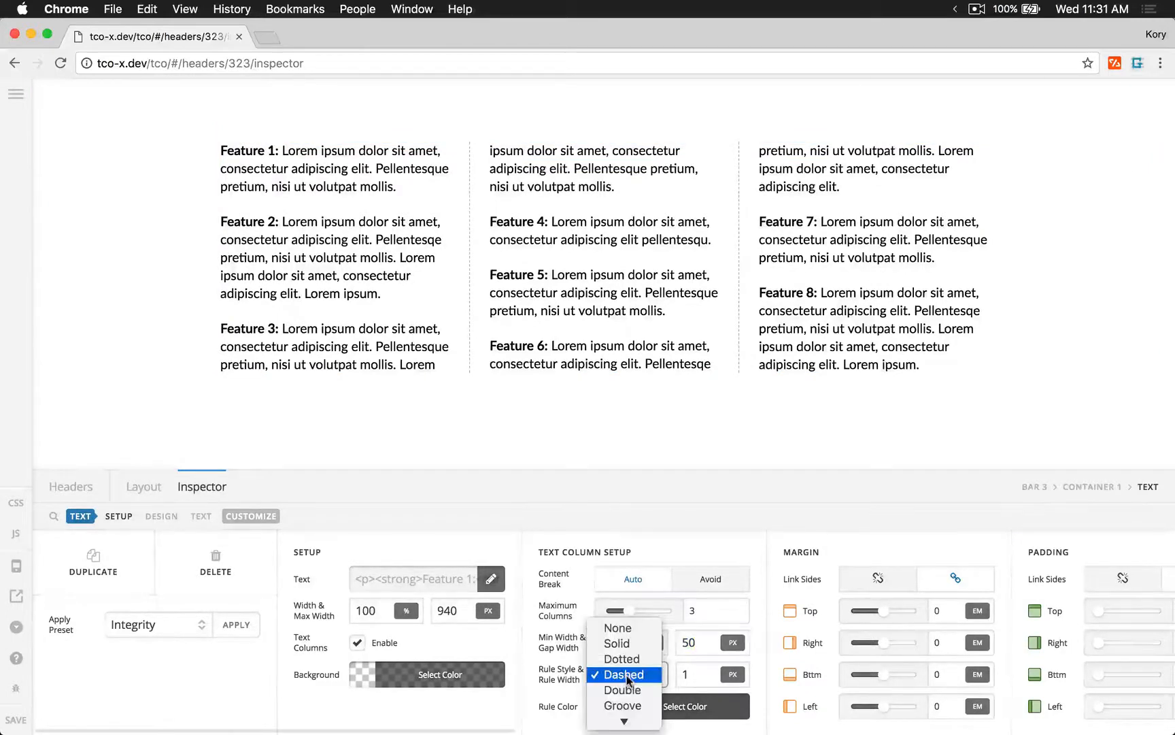
{"action": "scroll", "coordinate": [626, 675], "scroll_direction": "down", "scroll_amount": 2}
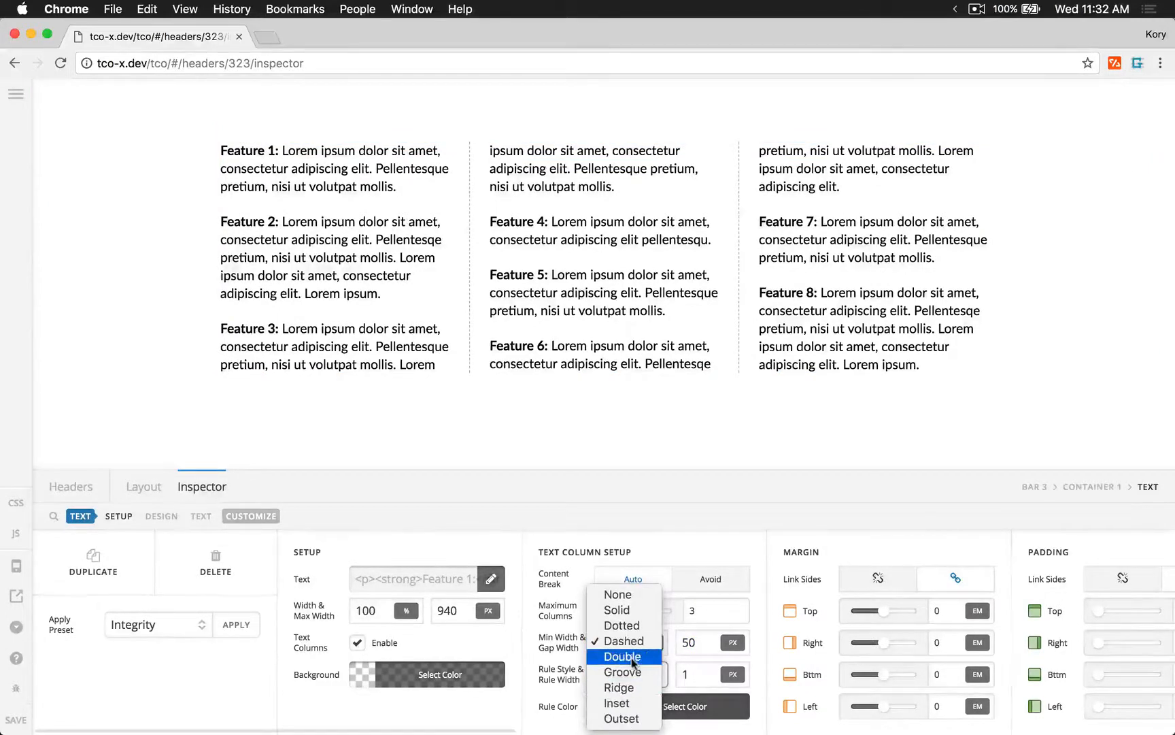
{"action": "left_click", "coordinate": [620, 625]}
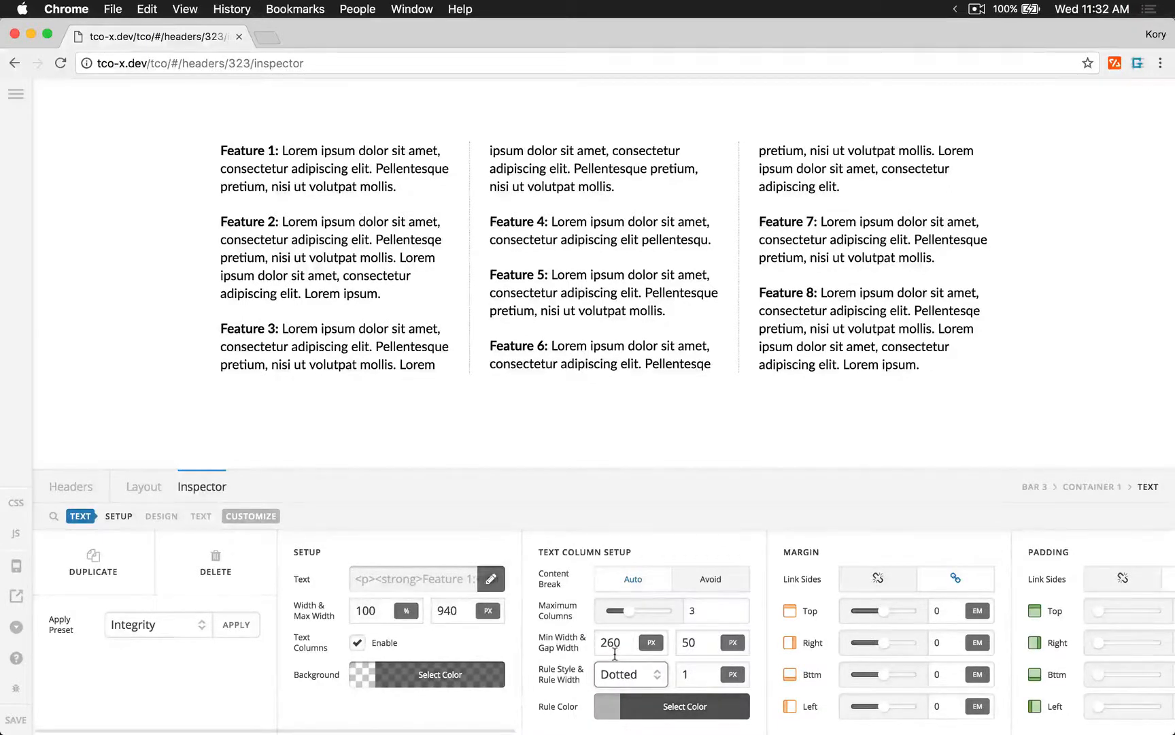
{"action": "double_click", "coordinate": [695, 675]}
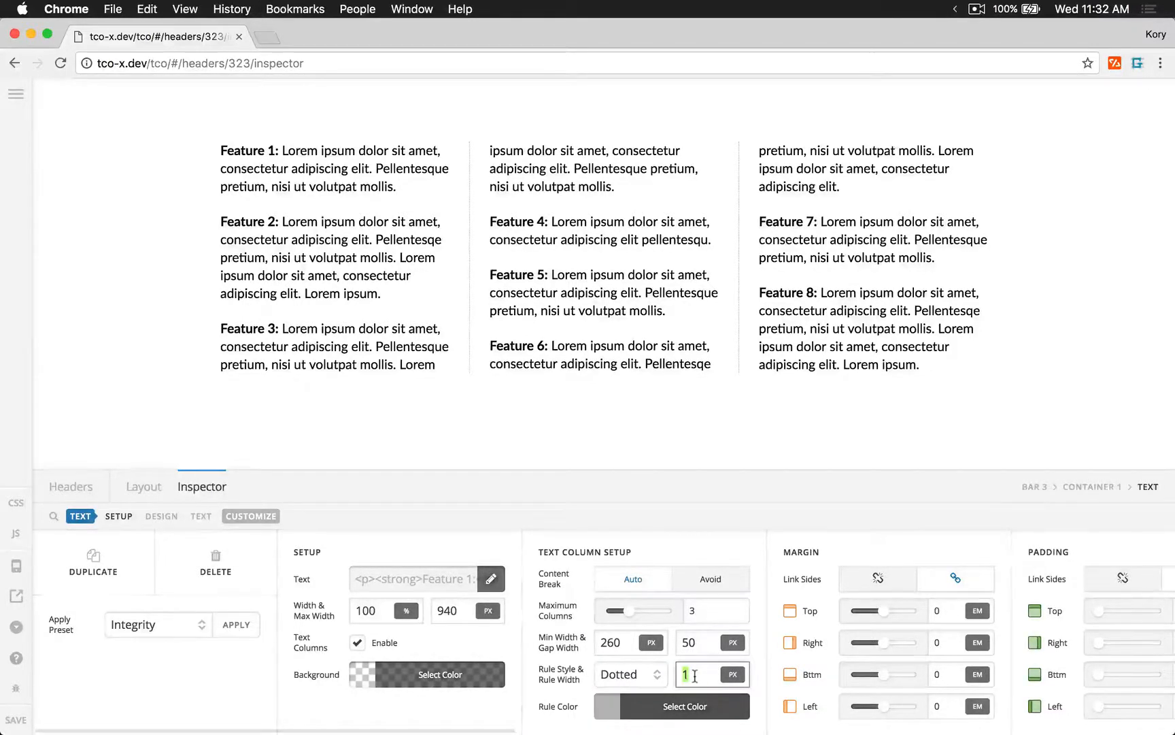
{"action": "type", "text": "4"}
Try black as the column rule color, and set it to pure red, rgb(255, 0, 0).
{"action": "left_click", "coordinate": [672, 709]}
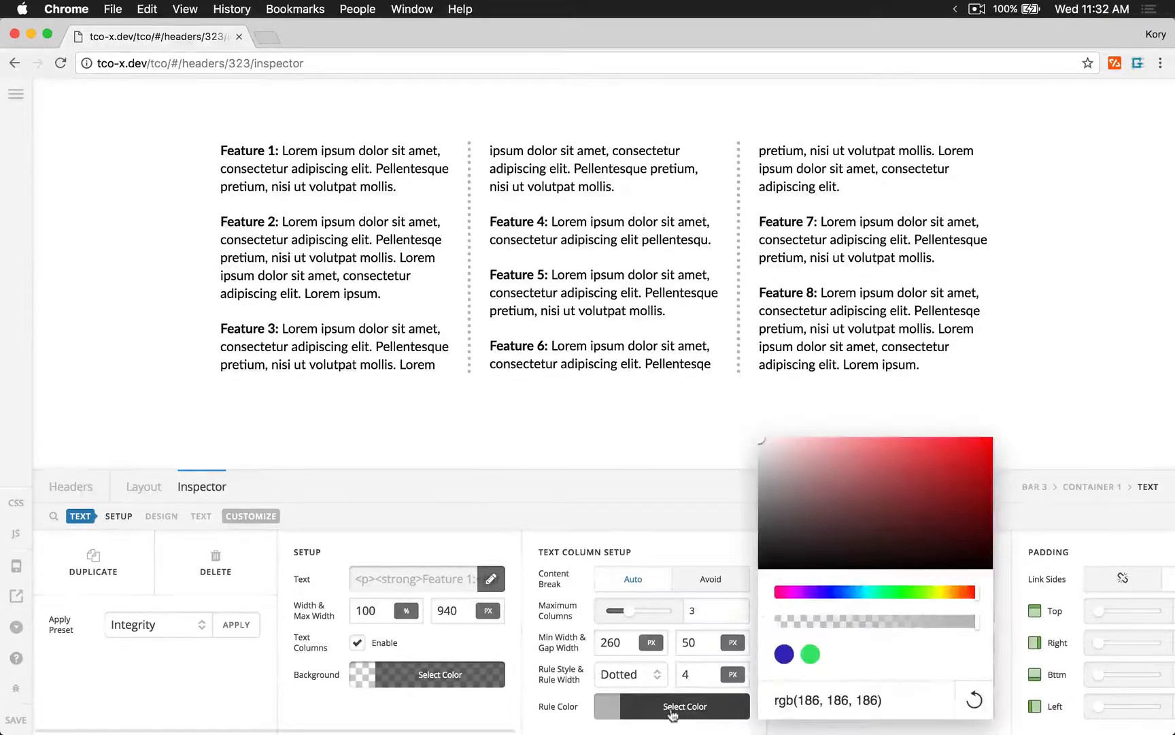
{"action": "left_click_drag", "start_coordinate": [769, 494], "coordinate": [722, 616]}
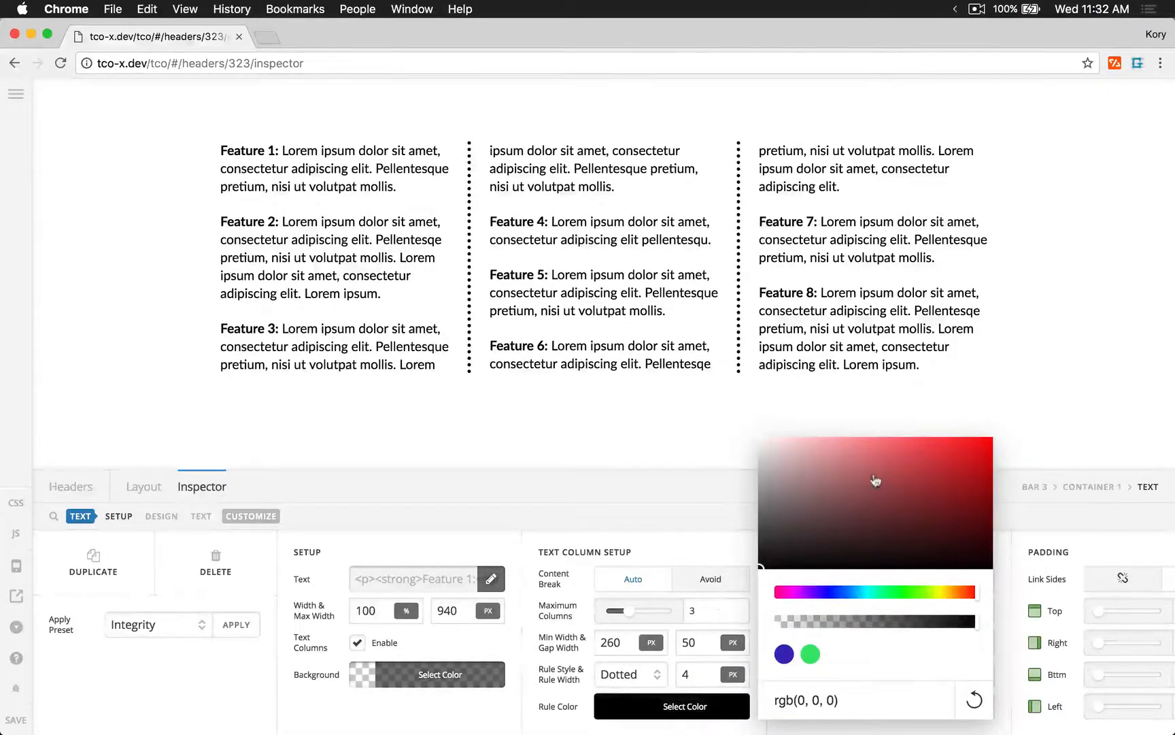
{"action": "left_click_drag", "start_coordinate": [875, 480], "coordinate": [999, 429]}
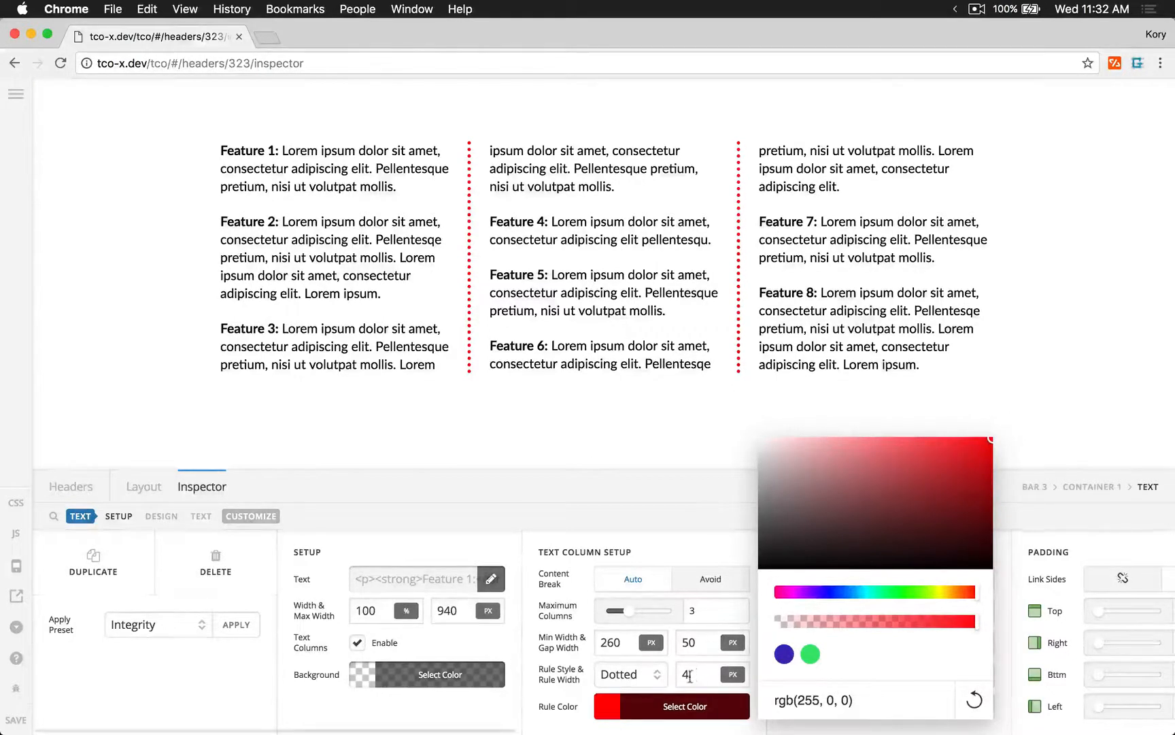
Change the column rule style to Double.
{"action": "left_click", "coordinate": [624, 676]}
{"action": "mouse_move", "coordinate": [625, 725]}
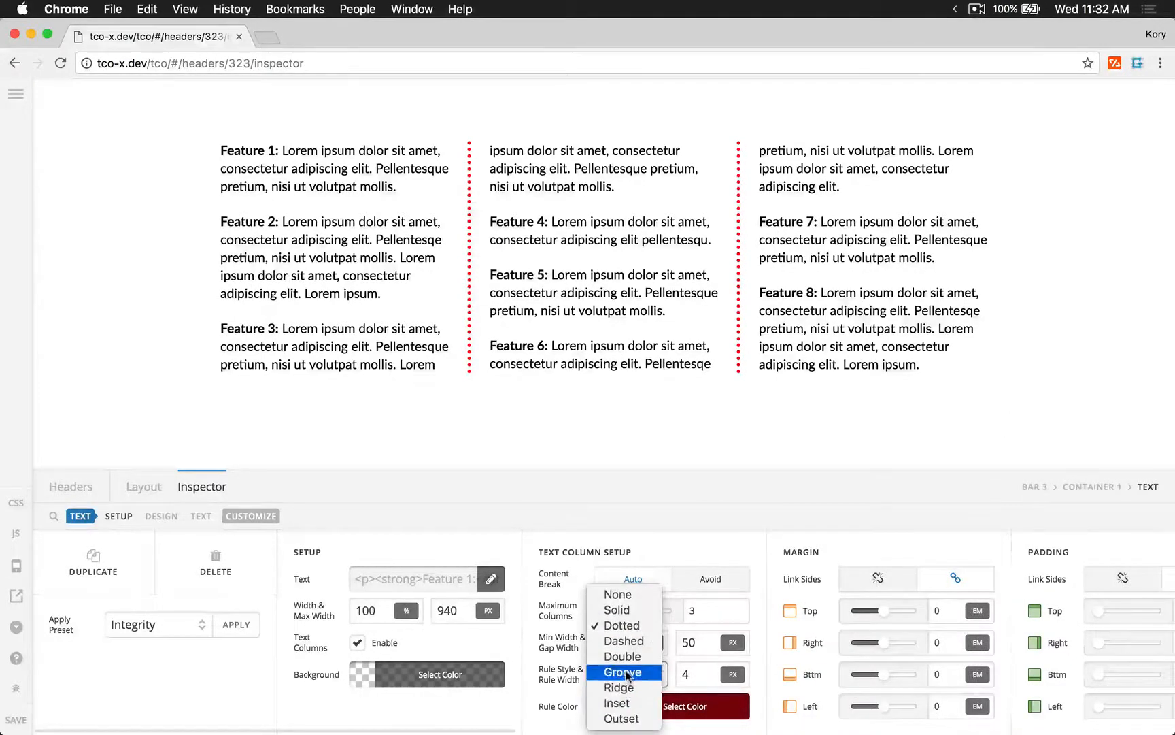
{"action": "left_click", "coordinate": [626, 661]}
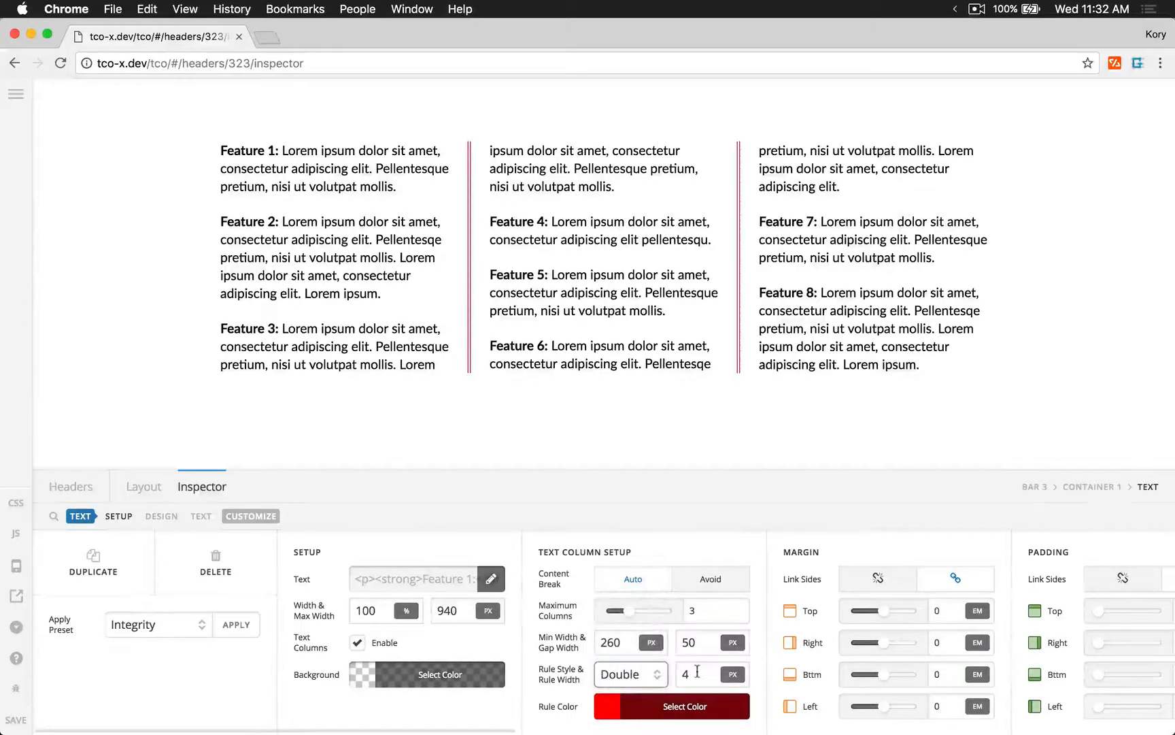
Try column rule widths of 5 and 6 px with the Double style.
{"action": "double_click", "coordinate": [698, 672]}
{"action": "type", "text": "5"}
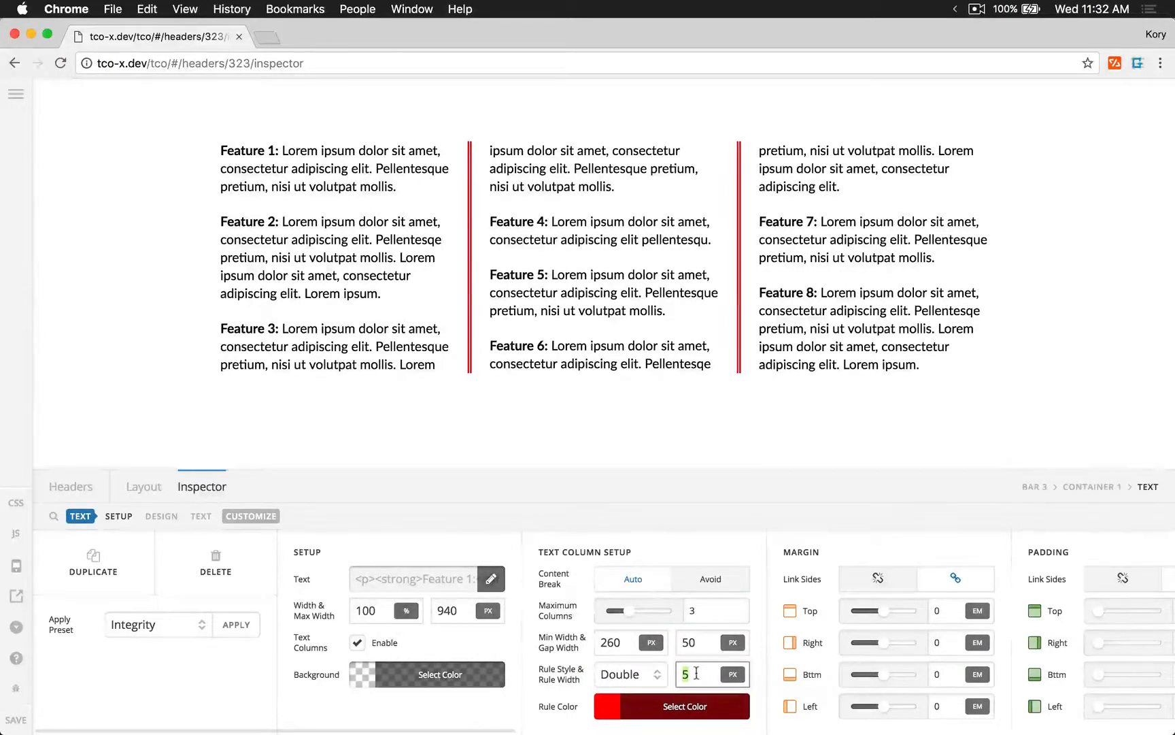
{"action": "type", "text": "6"}
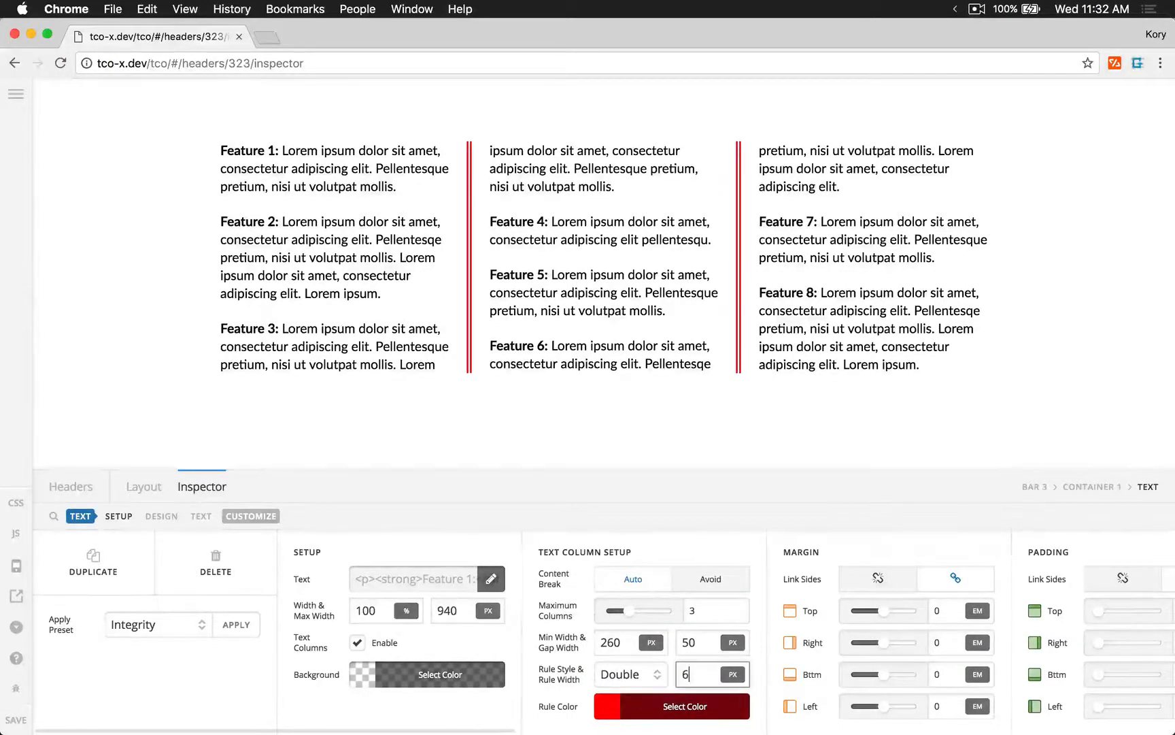
Try the Ridge style for the column rule with a width of 8 px.
{"action": "left_click", "coordinate": [630, 674]}
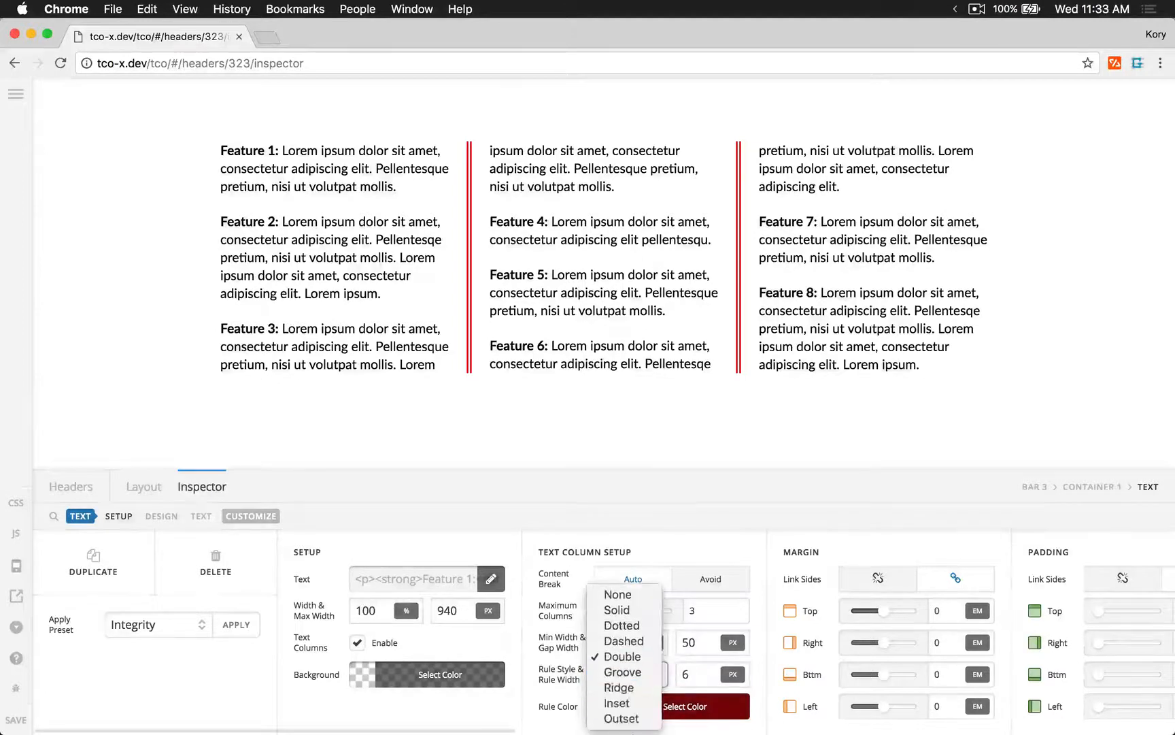
{"action": "left_click", "coordinate": [619, 687]}
{"action": "double_click", "coordinate": [691, 672]}
{"action": "type", "text": "8"}
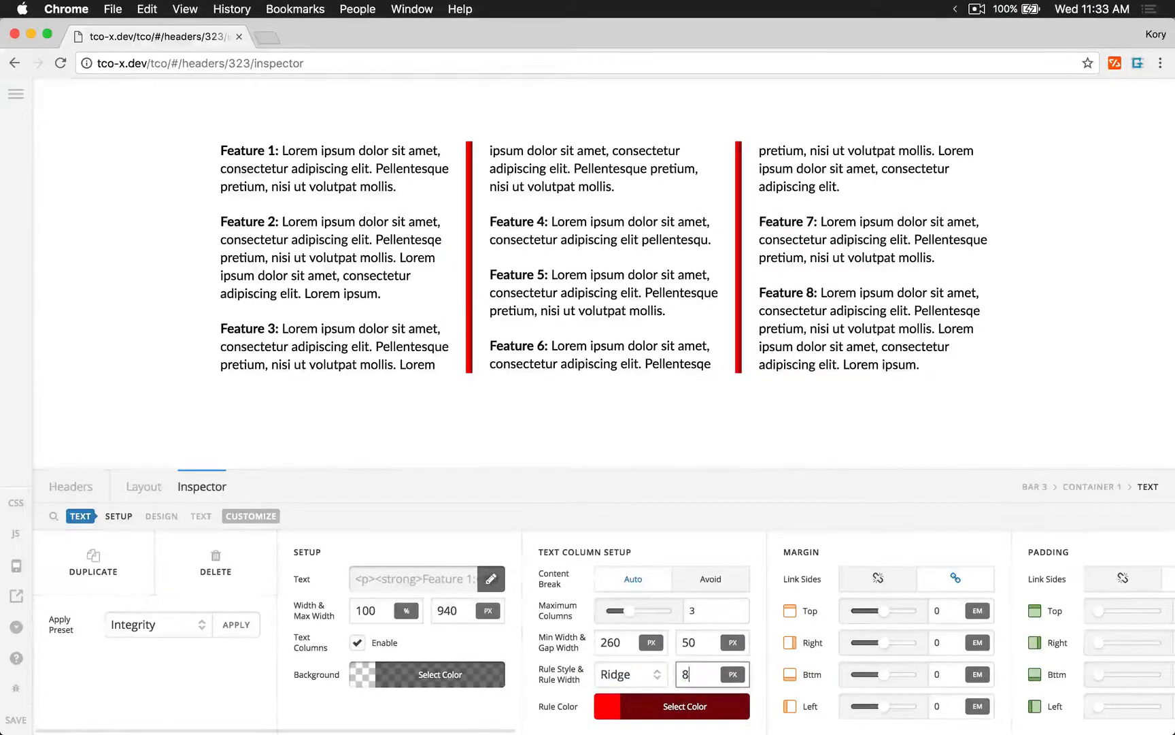
Change the column rule color to a light gray.
{"action": "left_click", "coordinate": [657, 700]}
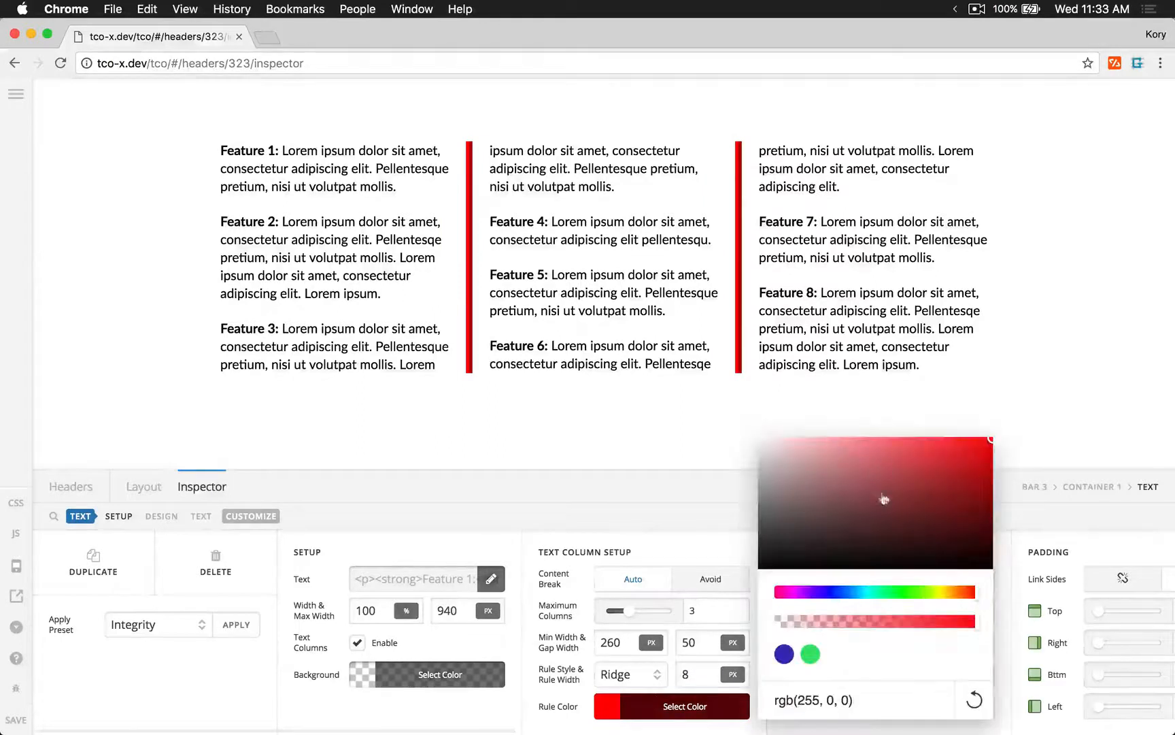
{"action": "left_click_drag", "start_coordinate": [783, 471], "coordinate": [748, 466]}
{"action": "left_click", "coordinate": [642, 716]}
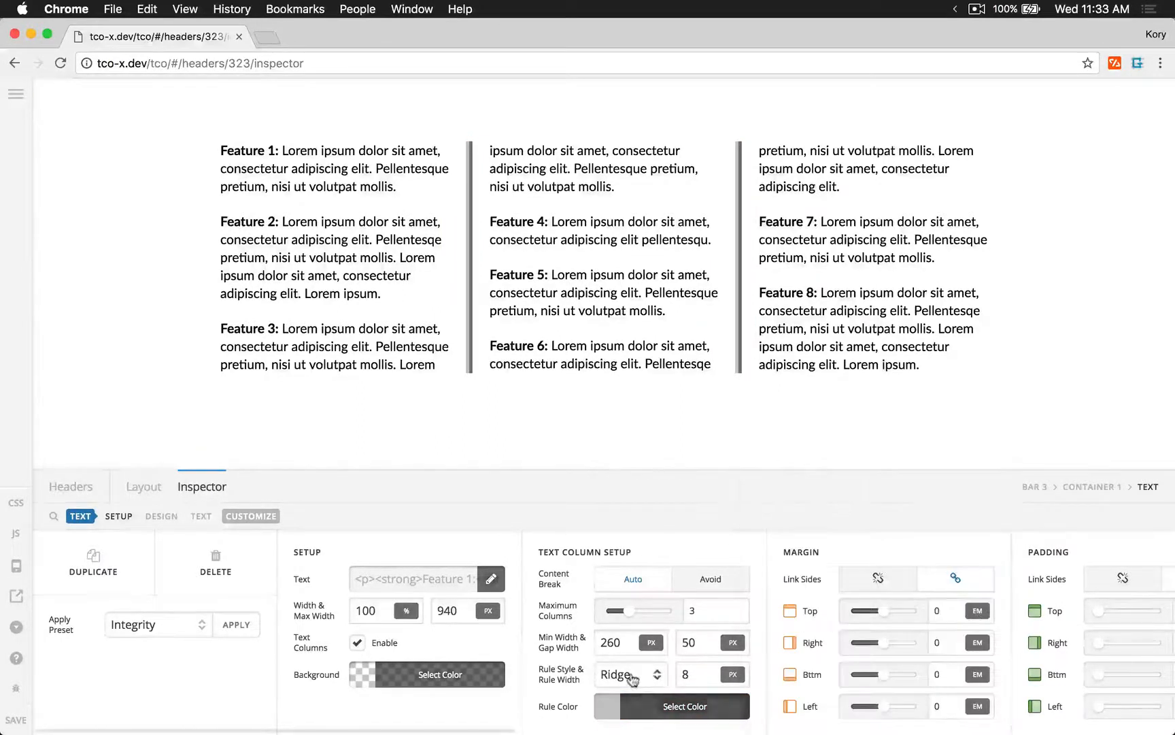
Set the column rule style to Dashed and the rule width to 1 px.
{"action": "left_click", "coordinate": [629, 674]}
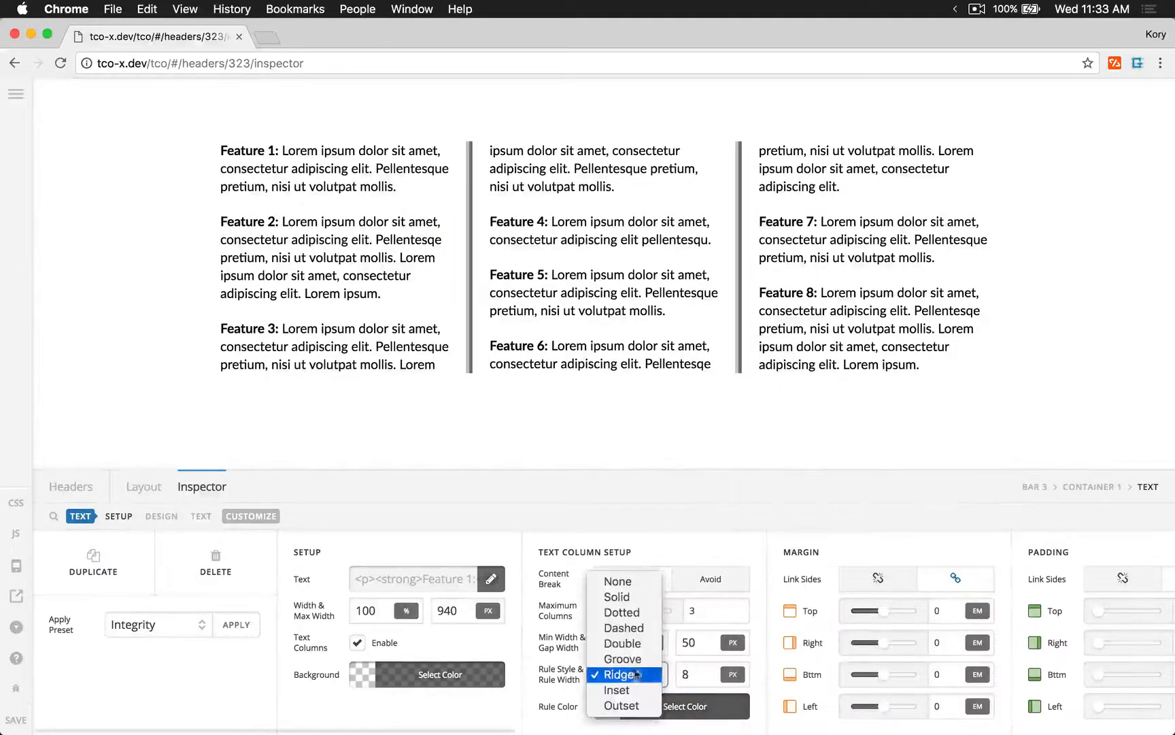
{"action": "left_click", "coordinate": [619, 627]}
{"action": "double_click", "coordinate": [690, 675]}
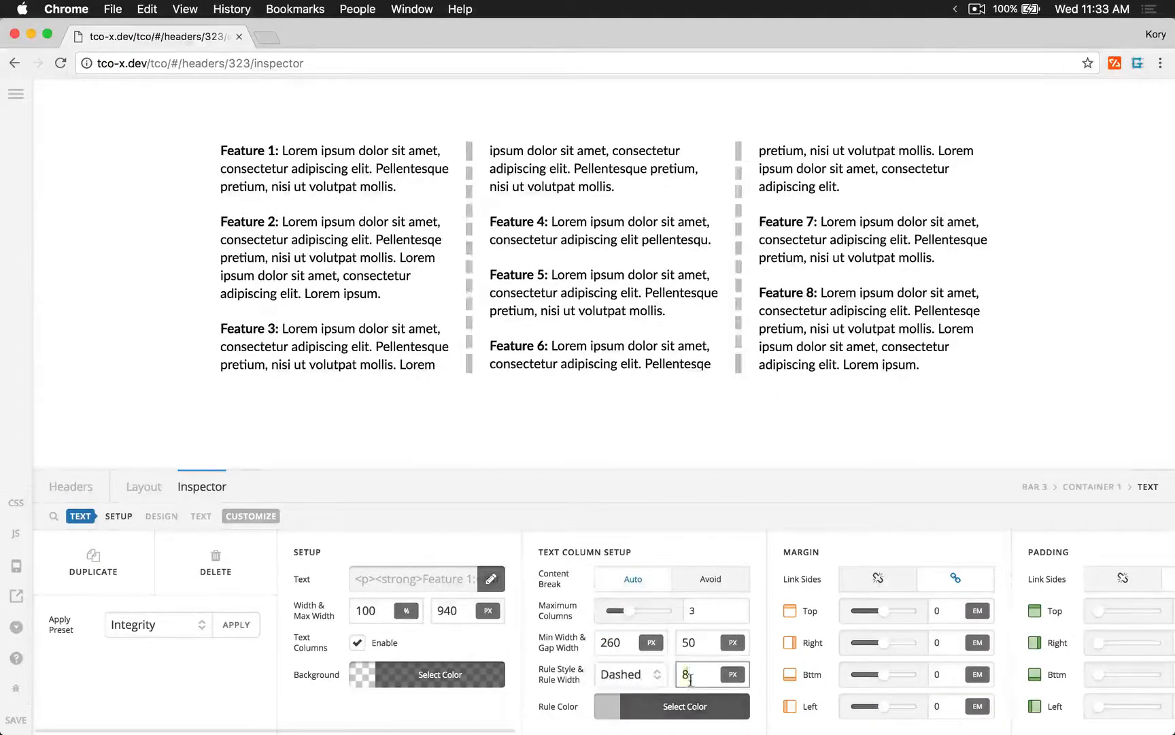
{"action": "type", "text": "1"}
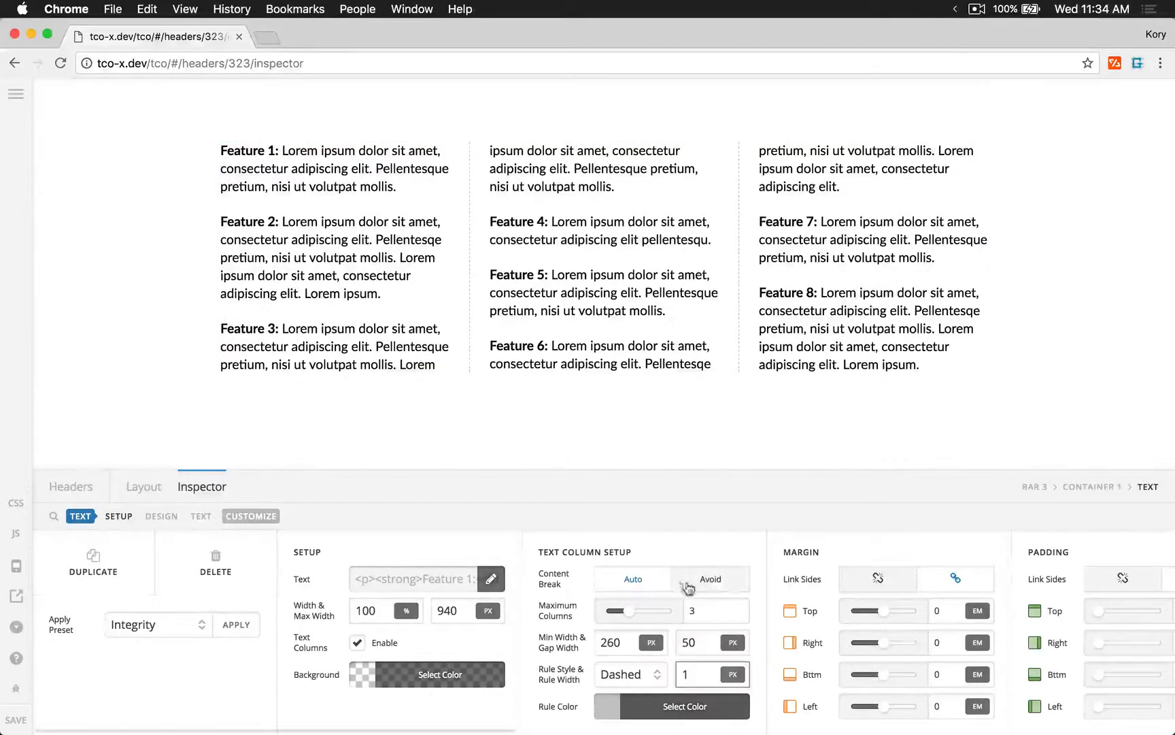
Compare the Auto and Avoid content break options on the feature text, and leave the content break set to Avoid.
{"action": "left_click", "coordinate": [725, 581]}
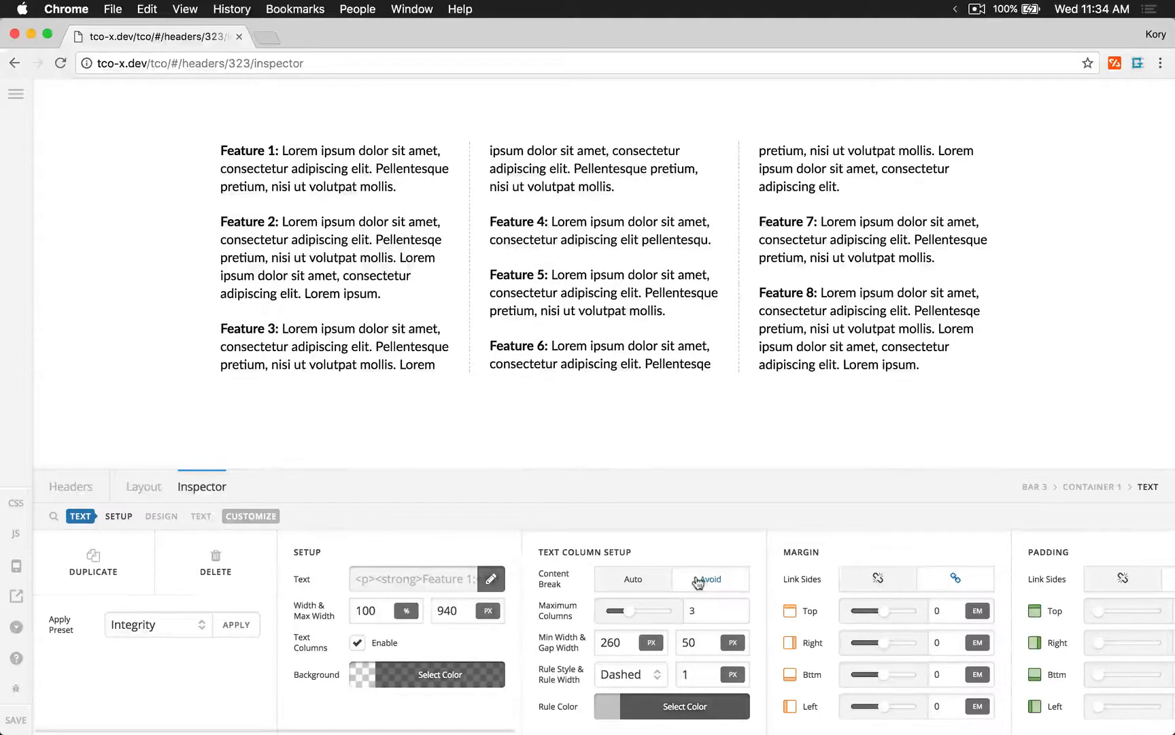
{"action": "left_click", "coordinate": [634, 579]}
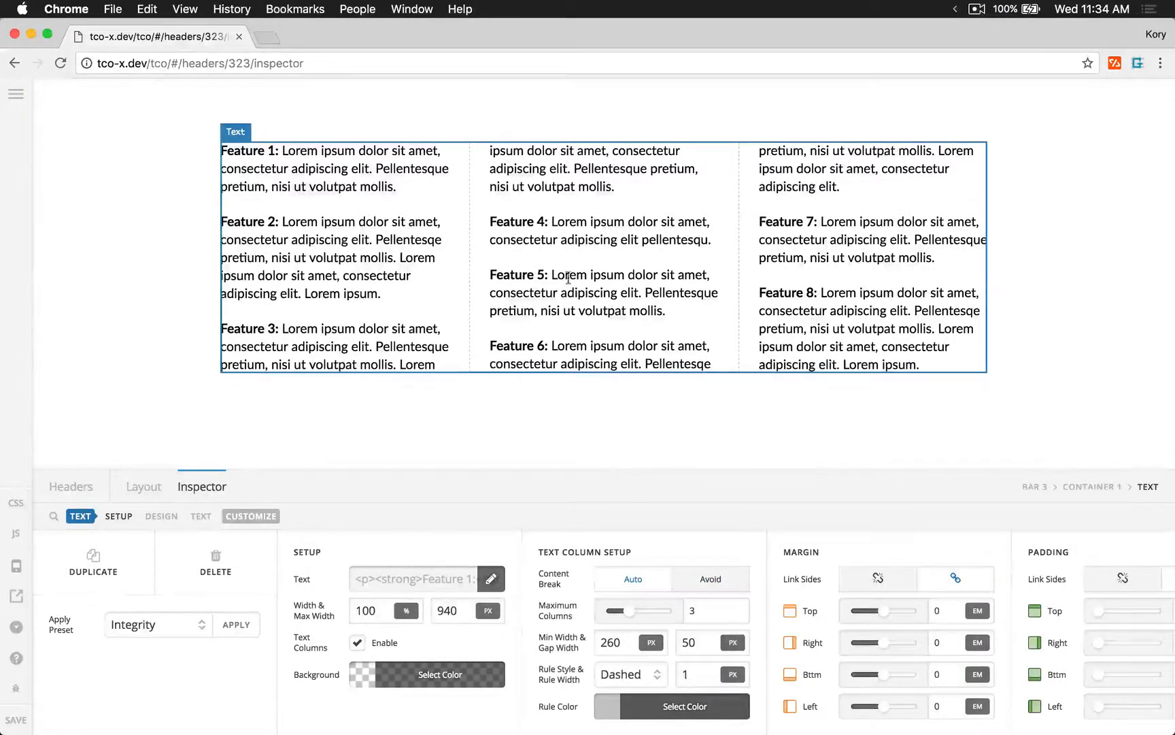
{"action": "left_click", "coordinate": [717, 586]}
{"action": "mouse_move", "coordinate": [1171, 283]}
{"action": "left_mouse_down"}
{"action": "mouse_move", "coordinate": [1154, 284]}
{"action": "mouse_move", "coordinate": [1171, 275]}
{"action": "left_mouse_up"}
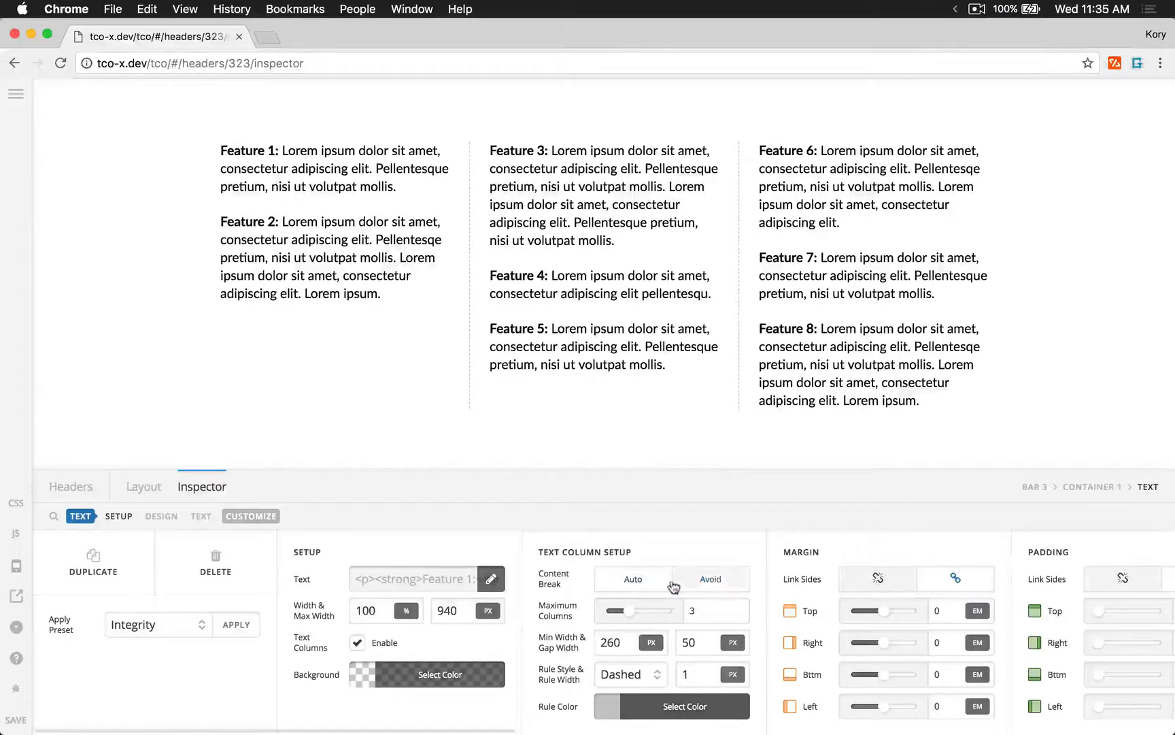
{"action": "left_click", "coordinate": [634, 579]}
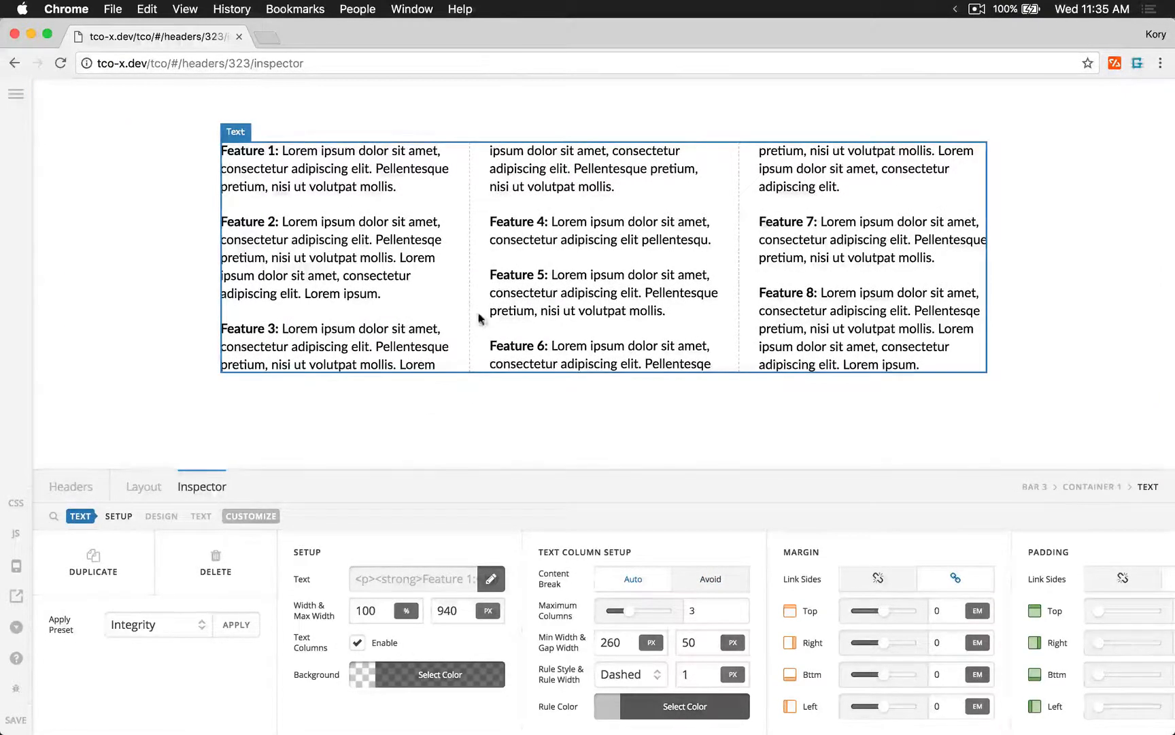
{"action": "left_click", "coordinate": [707, 582]}
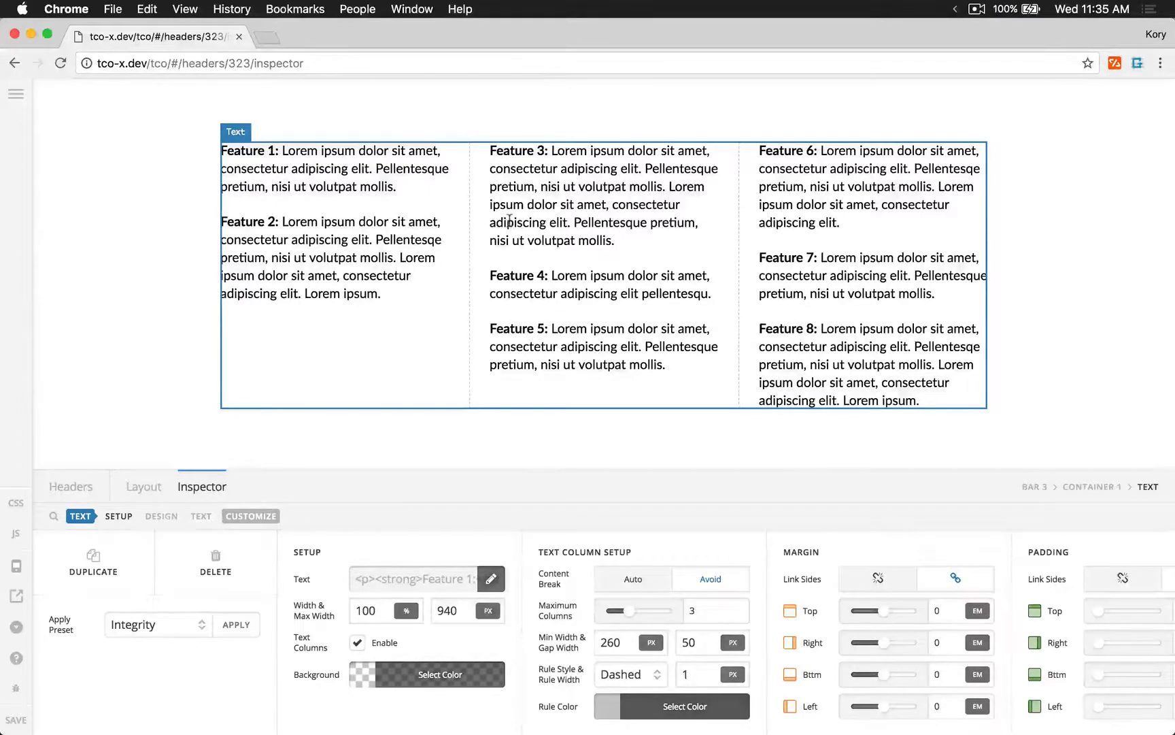
{"action": "left_click", "coordinate": [632, 578]}
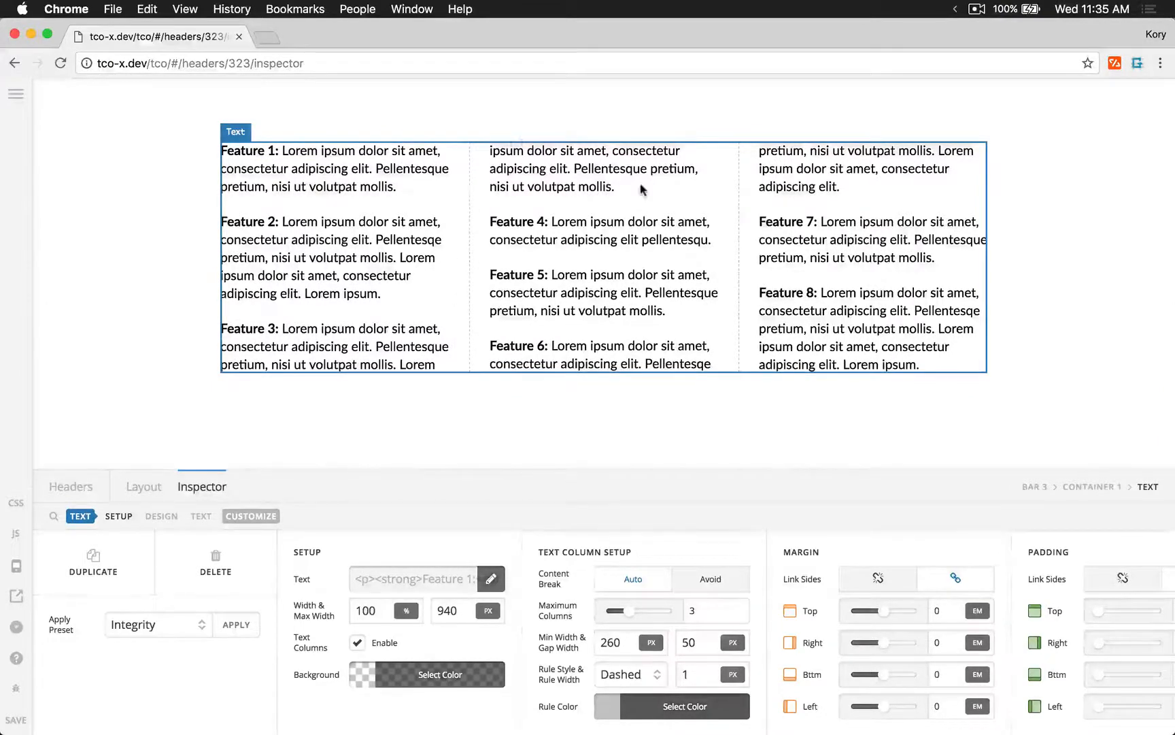
{"action": "left_click", "coordinate": [710, 578]}
{"action": "mouse_move", "coordinate": [1172, 249]}
{"action": "left_mouse_down"}
{"action": "mouse_move", "coordinate": [1128, 249]}
{"action": "mouse_move", "coordinate": [1174, 250]}
{"action": "left_mouse_up"}
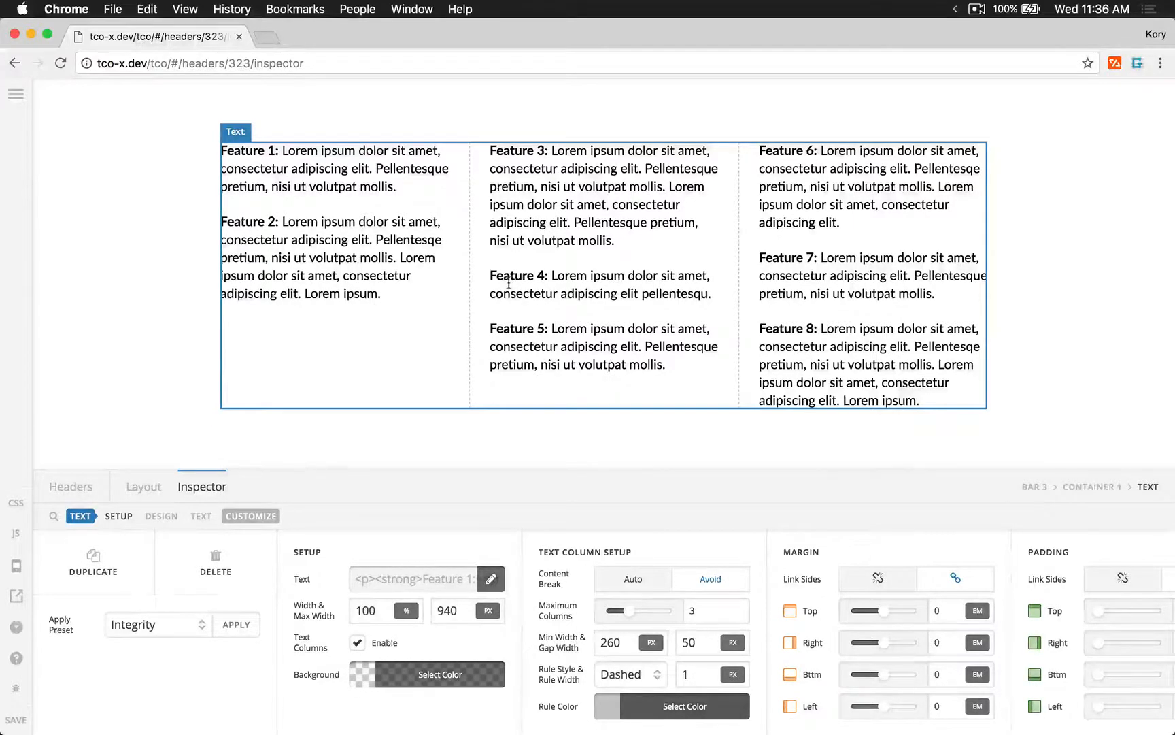
Review the feature text's max width, maximum columns and minimum column width settings.
{"action": "double_click", "coordinate": [449, 619]}
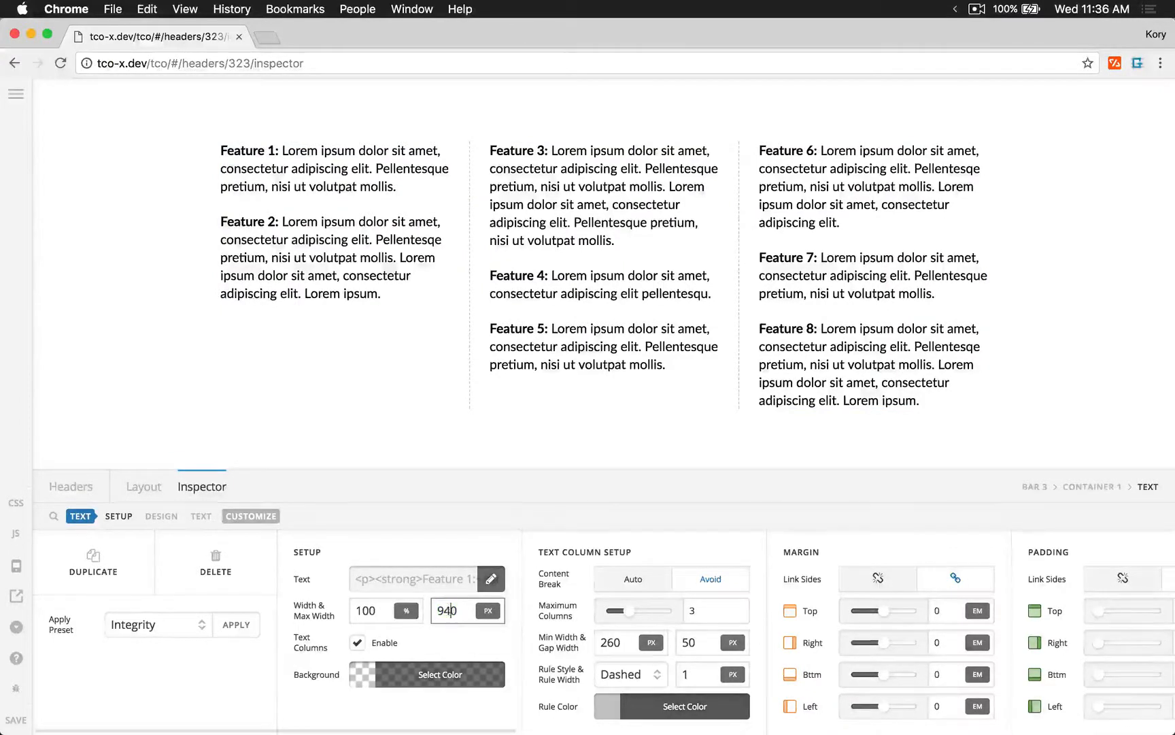
{"action": "left_click", "coordinate": [696, 609]}
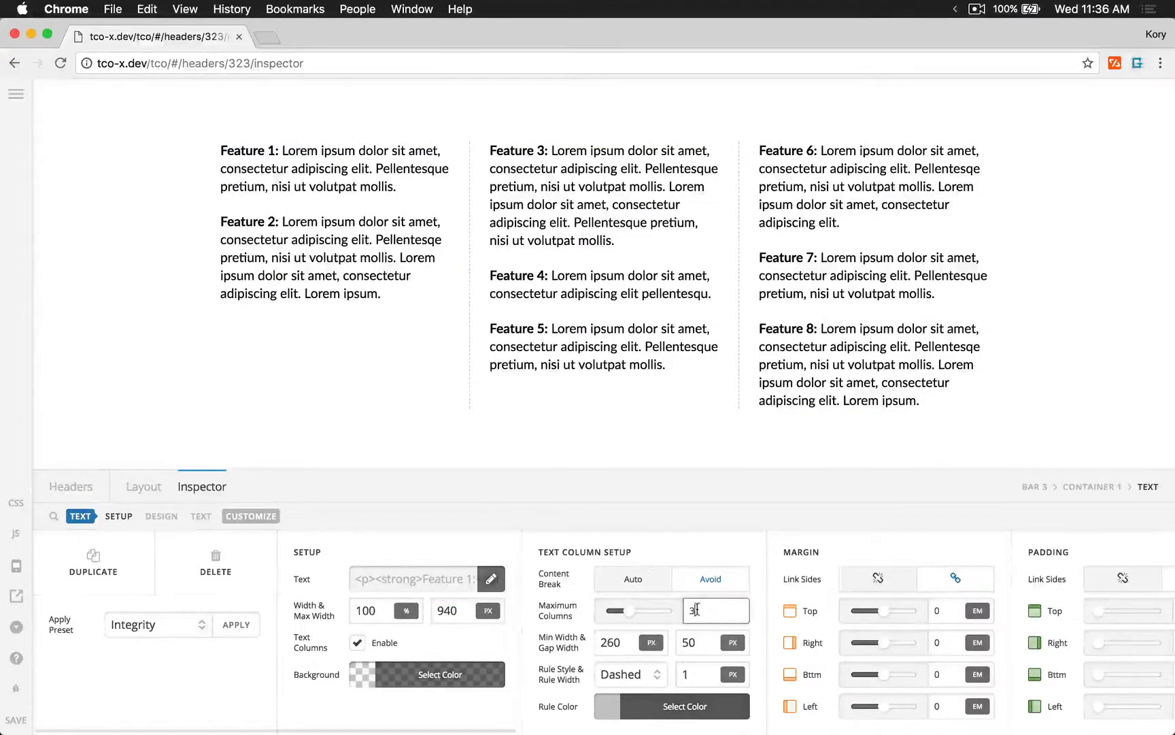
{"action": "double_click", "coordinate": [612, 643]}
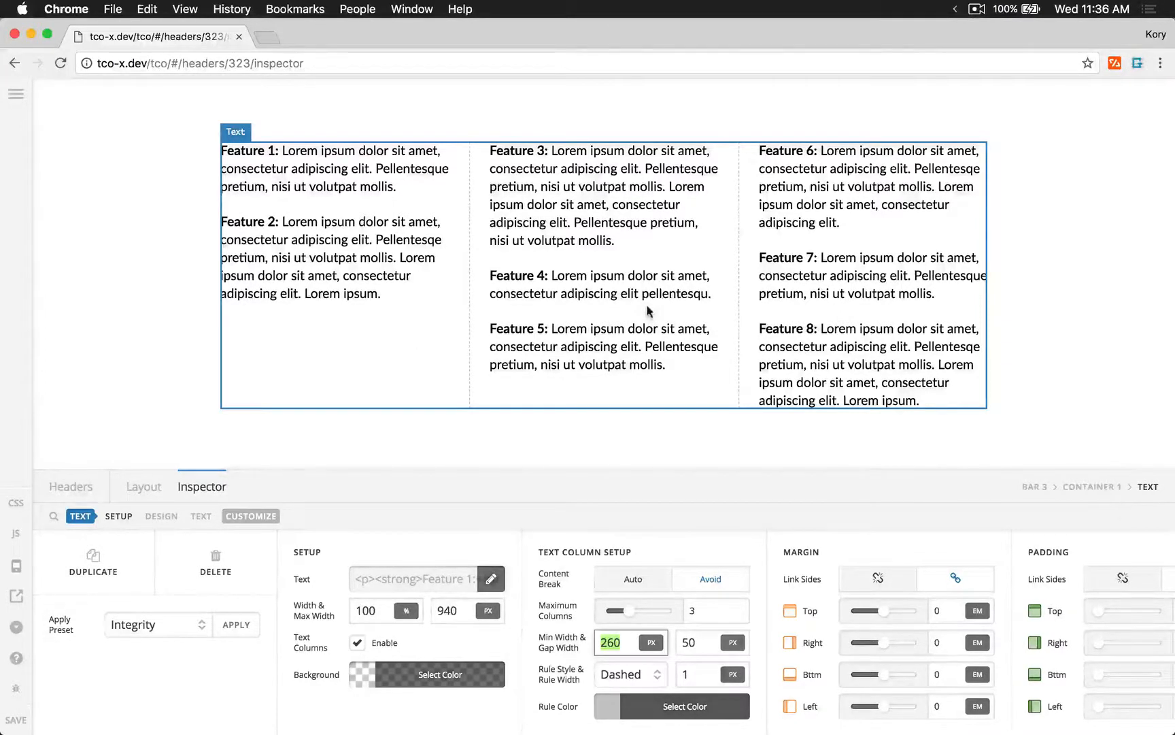
{"action": "left_click", "coordinate": [615, 647]}
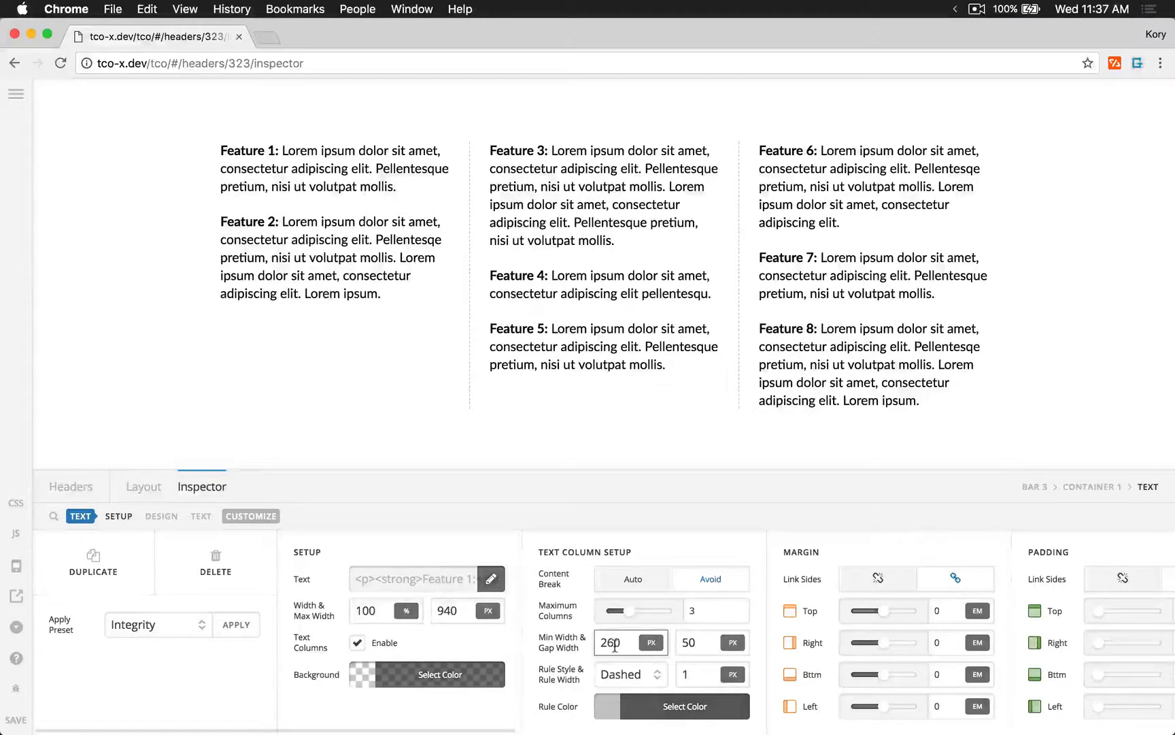
Examine the two-column boxed text layout in the "Learn about our product." section.
{"action": "scroll", "coordinate": [637, 303], "scroll_direction": "down", "scroll_amount": 5}
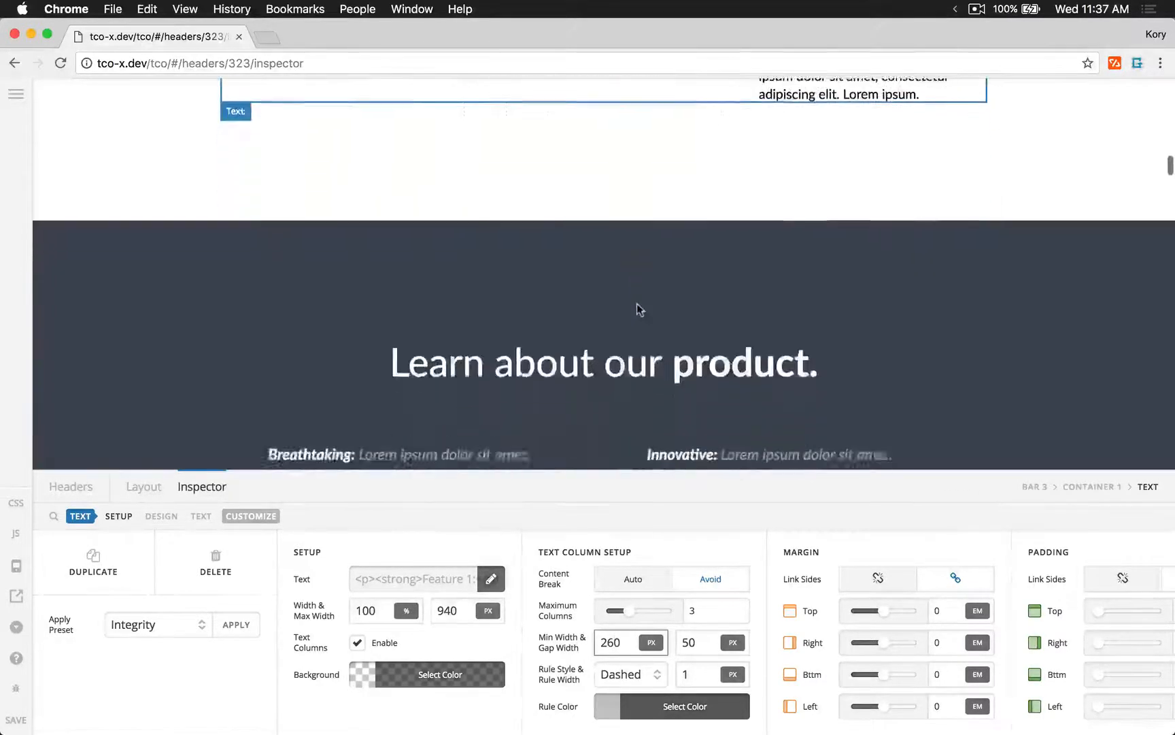
{"action": "scroll", "coordinate": [637, 304], "scroll_direction": "down", "scroll_amount": 5}
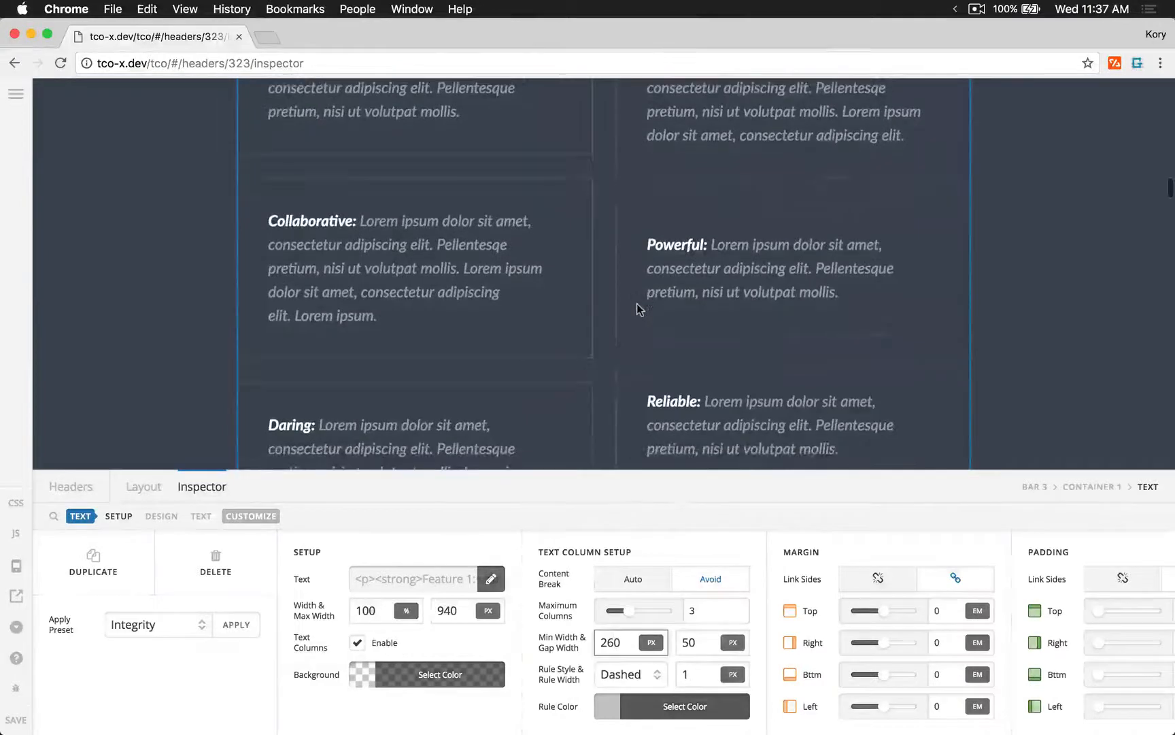
{"action": "scroll", "coordinate": [549, 272], "scroll_direction": "down", "scroll_amount": 4}
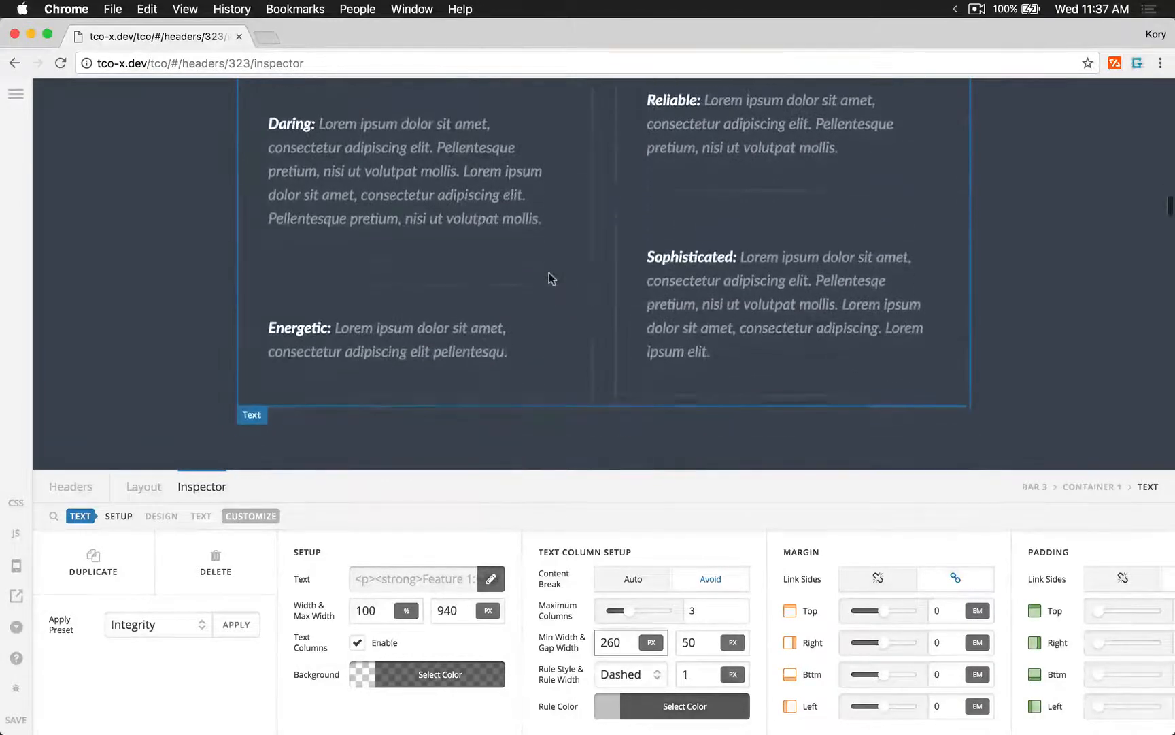
{"action": "scroll", "coordinate": [549, 272], "scroll_direction": "up", "scroll_amount": 5}
{"action": "scroll", "coordinate": [549, 273], "scroll_direction": "up", "scroll_amount": 3}
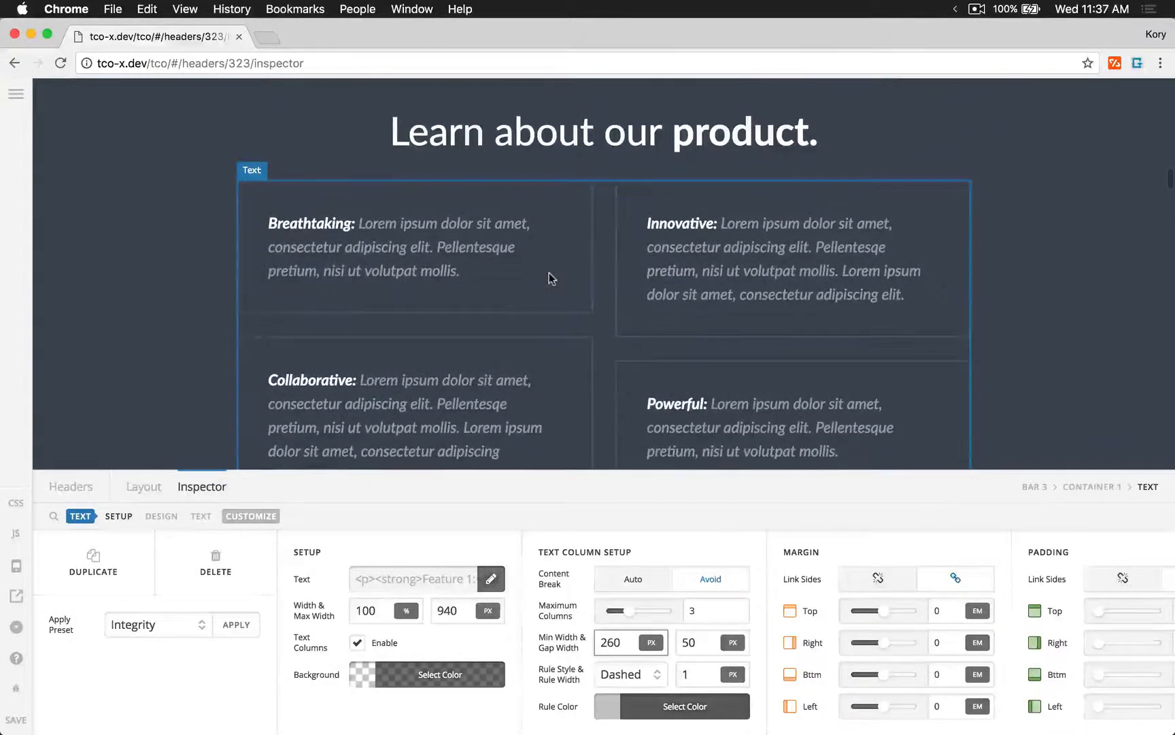
{"action": "scroll", "coordinate": [549, 272], "scroll_direction": "down", "scroll_amount": 1}
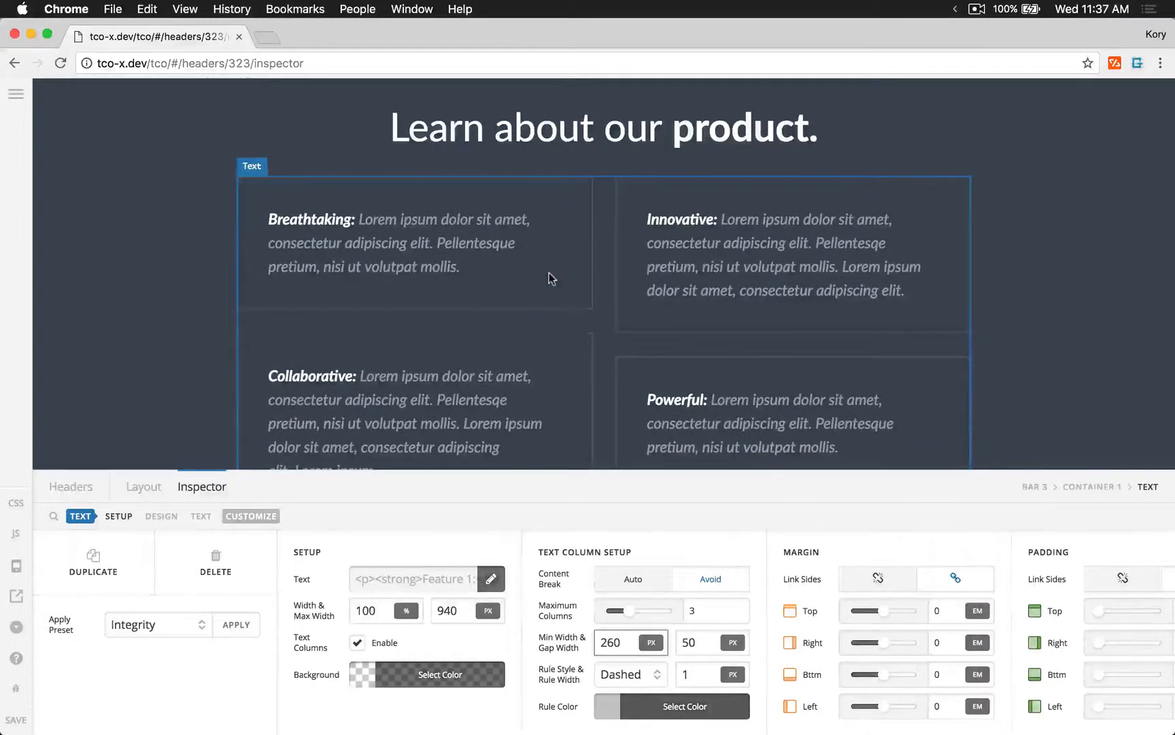
{"action": "scroll", "coordinate": [549, 272], "scroll_direction": "up", "scroll_amount": 5}
{"action": "scroll", "coordinate": [549, 272], "scroll_direction": "down", "scroll_amount": 3}
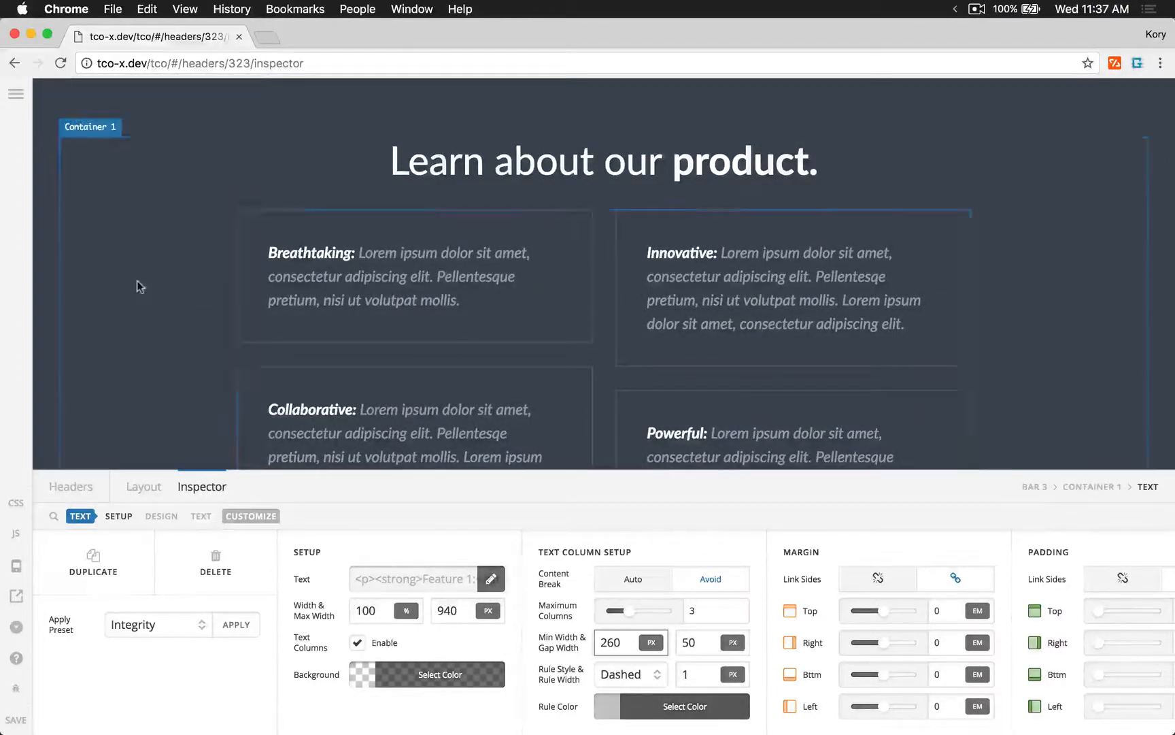
{"action": "scroll", "coordinate": [368, 279], "scroll_direction": "down", "scroll_amount": 2}
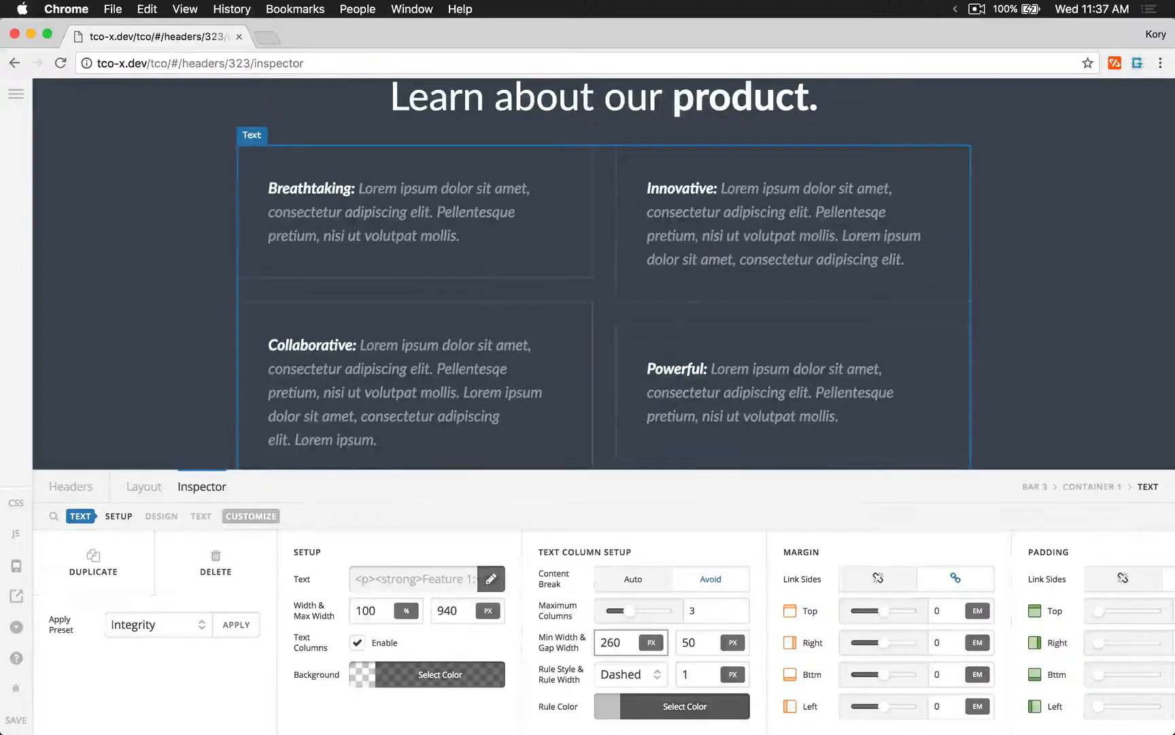
Inspect the setup options of the product section's column text, its bar and its headline.
{"action": "left_click", "coordinate": [603, 265]}
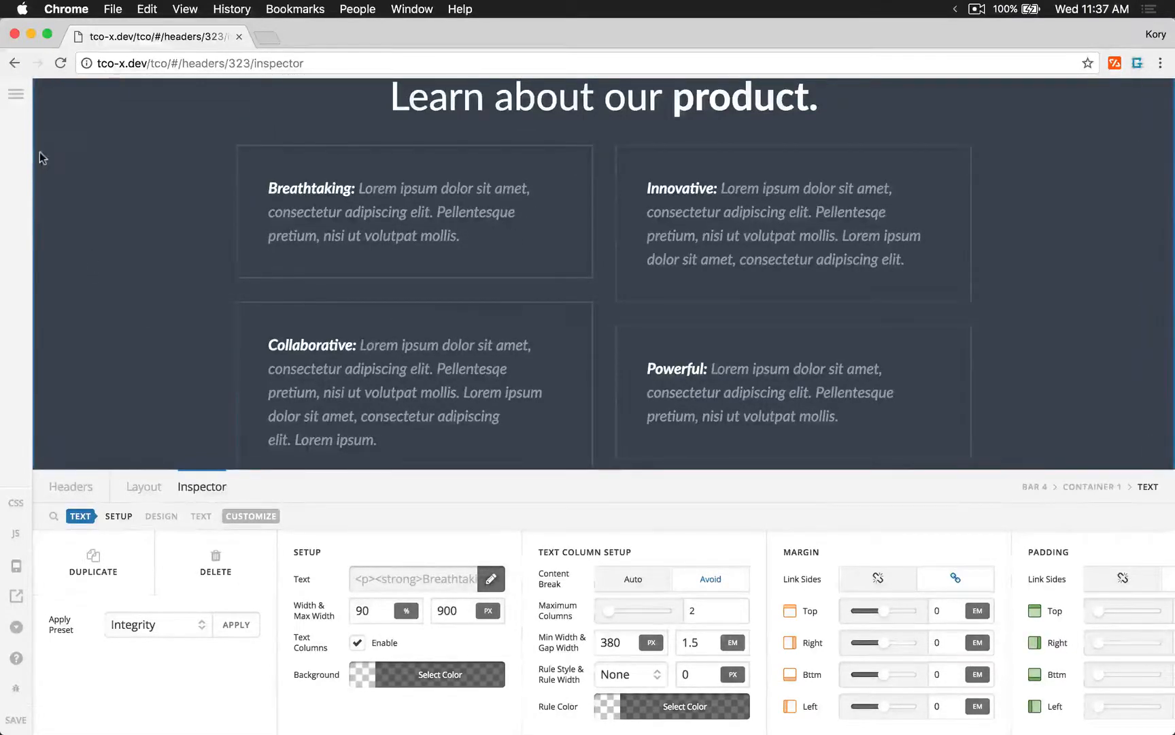
{"action": "left_click", "coordinate": [48, 305]}
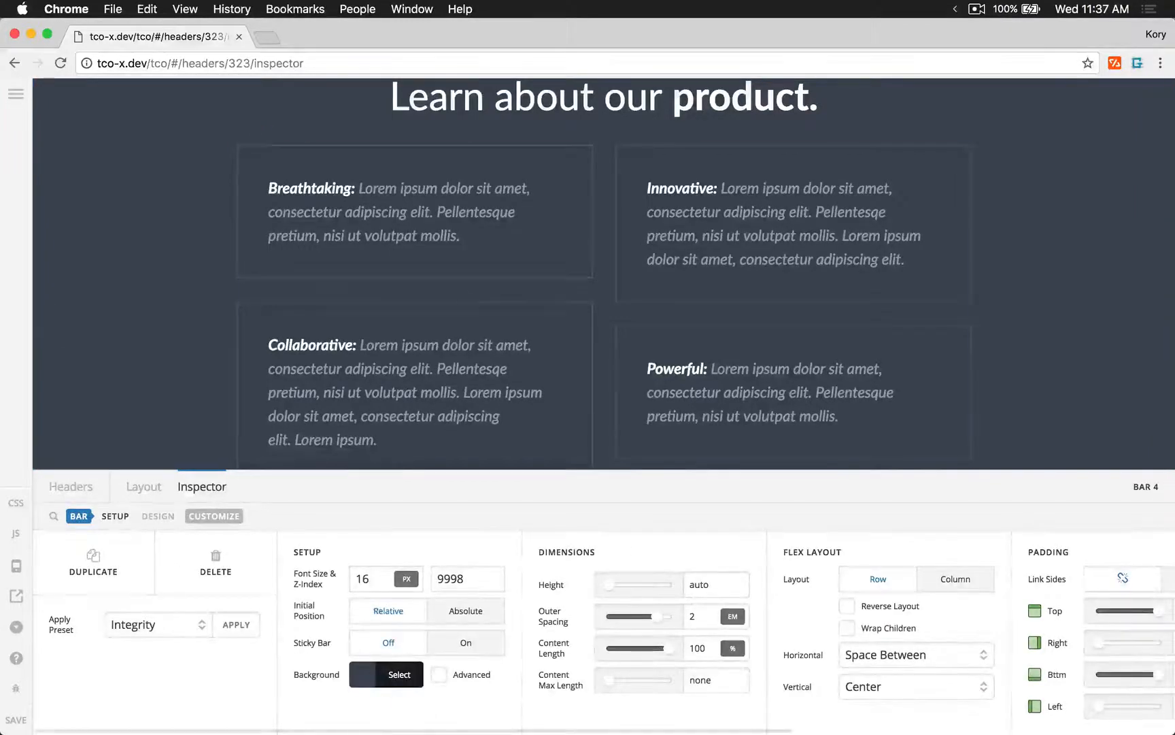
{"action": "left_click", "coordinate": [457, 109]}
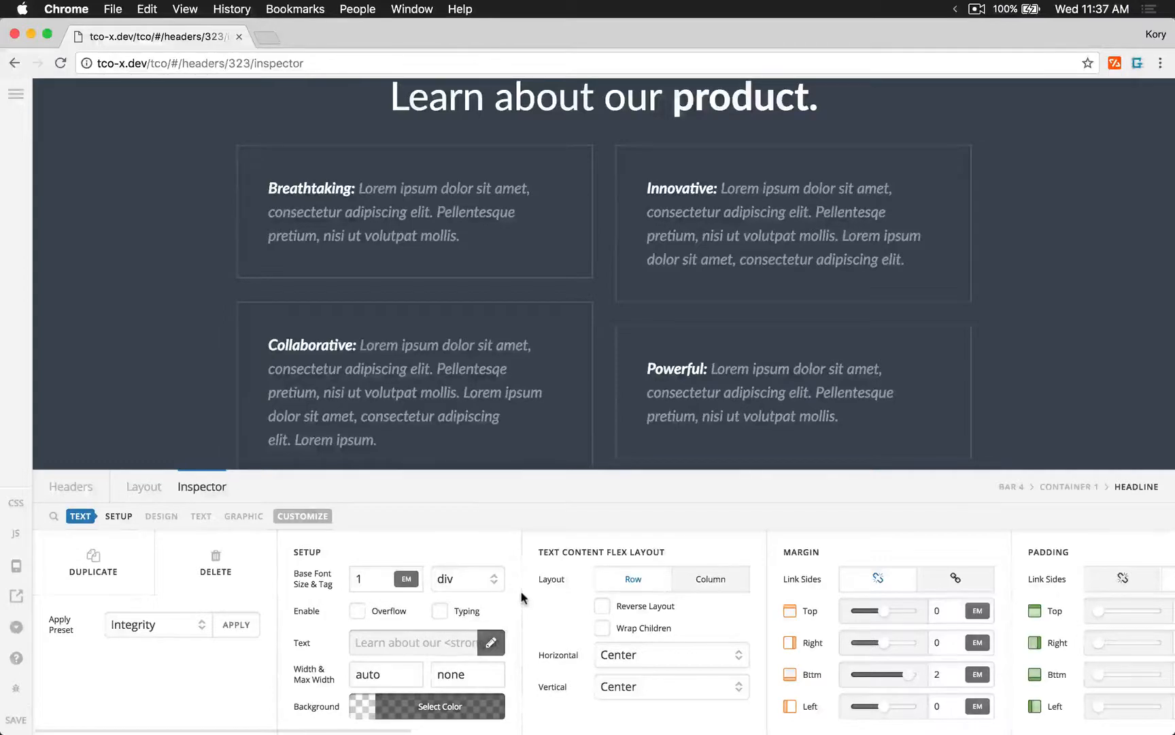
Inspect the product section's column text for its text color and its Customize settings, including the class.
{"action": "left_click", "coordinate": [446, 265]}
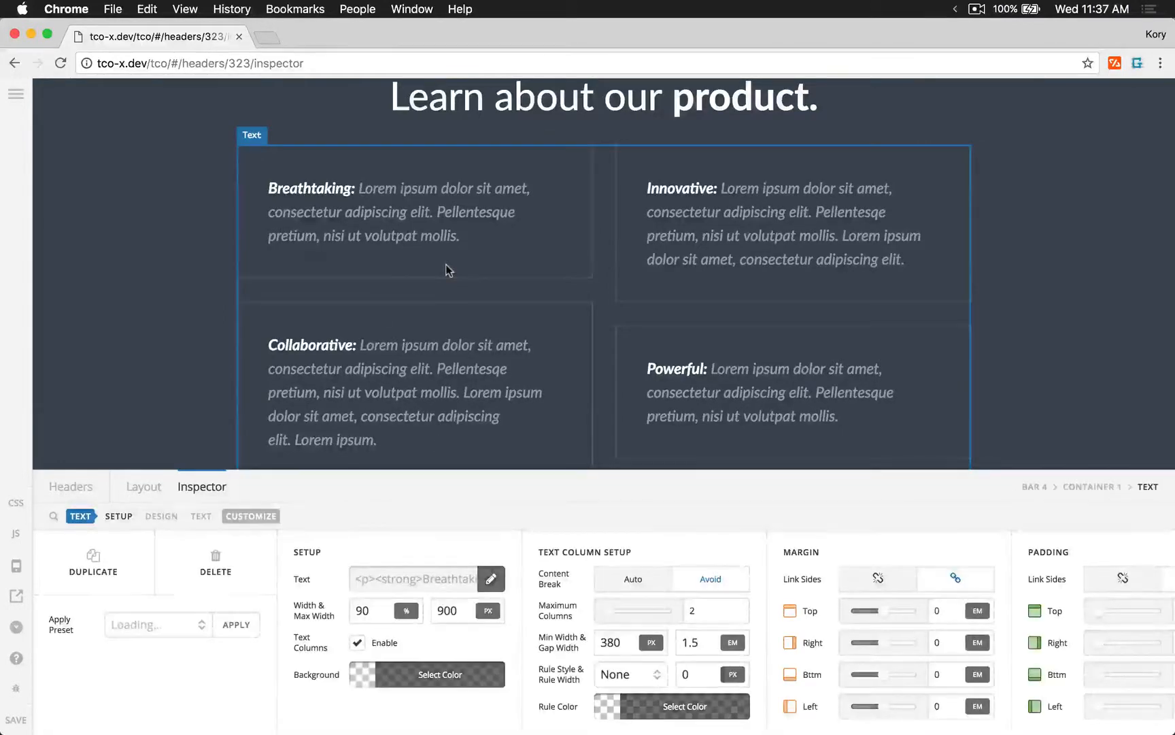
{"action": "left_click", "coordinate": [200, 516]}
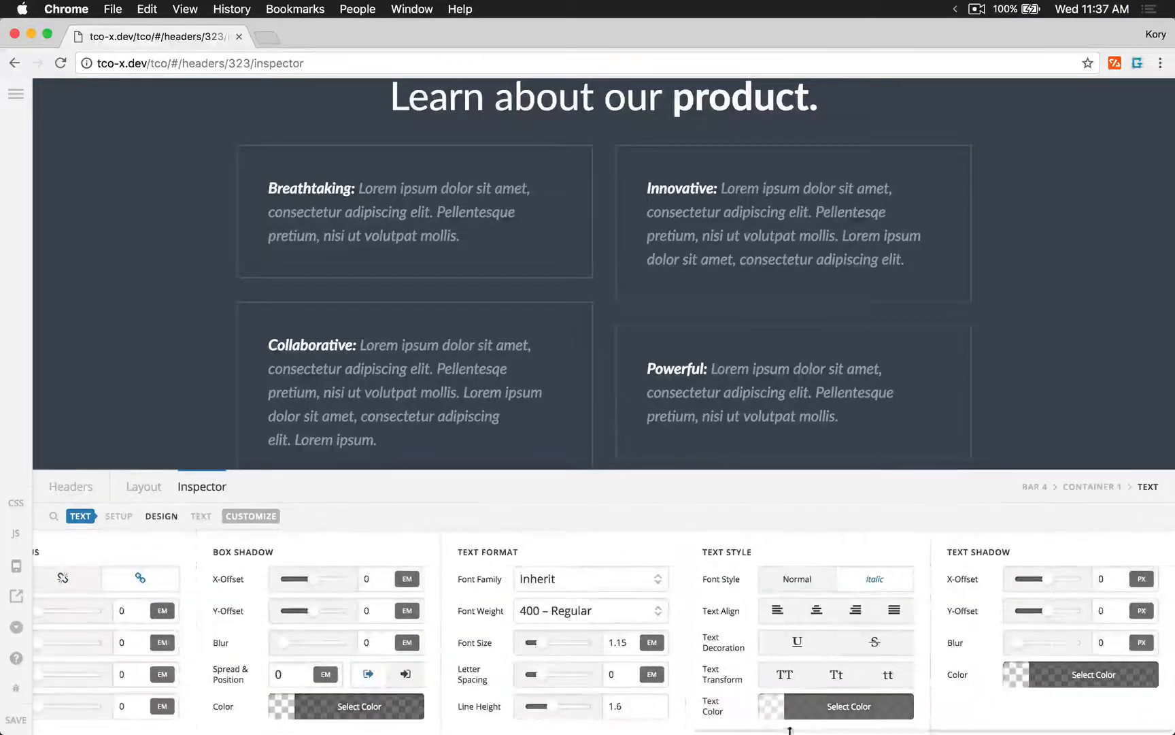
{"action": "left_click", "coordinate": [809, 714]}
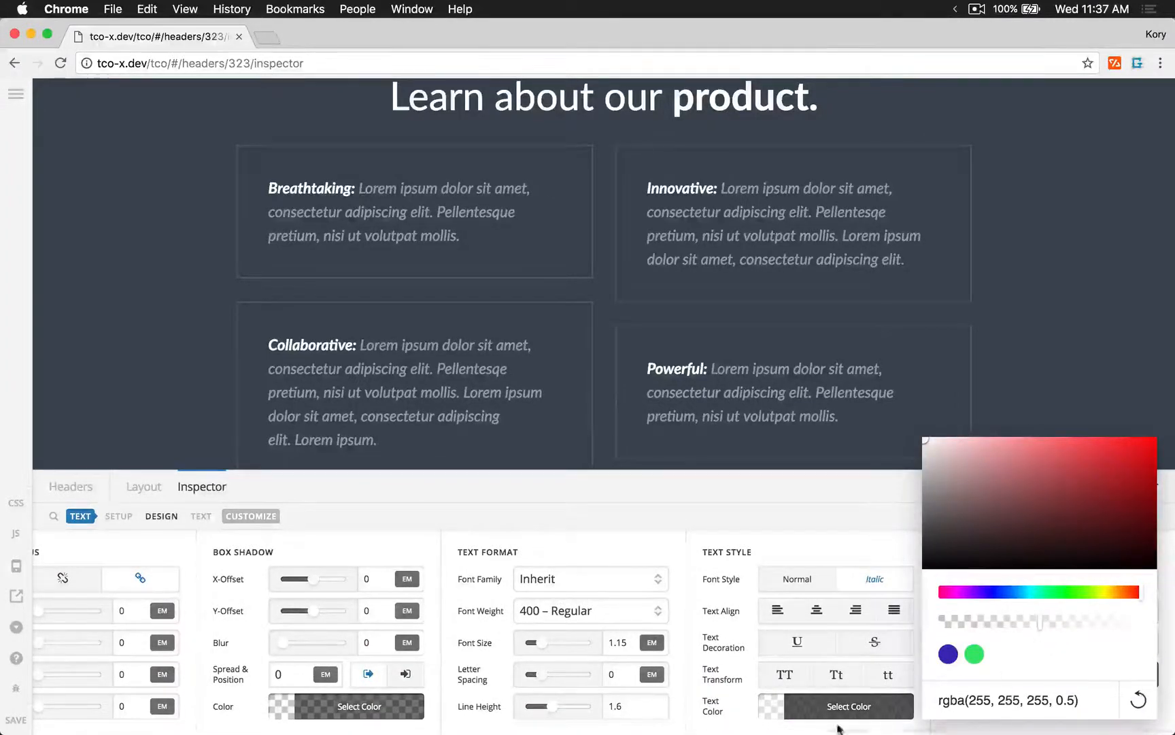
{"action": "left_click", "coordinate": [823, 711]}
{"action": "scroll", "coordinate": [447, 663], "scroll_direction": "left", "scroll_amount": 5}
{"action": "scroll", "coordinate": [447, 664], "scroll_direction": "left", "scroll_amount": 10}
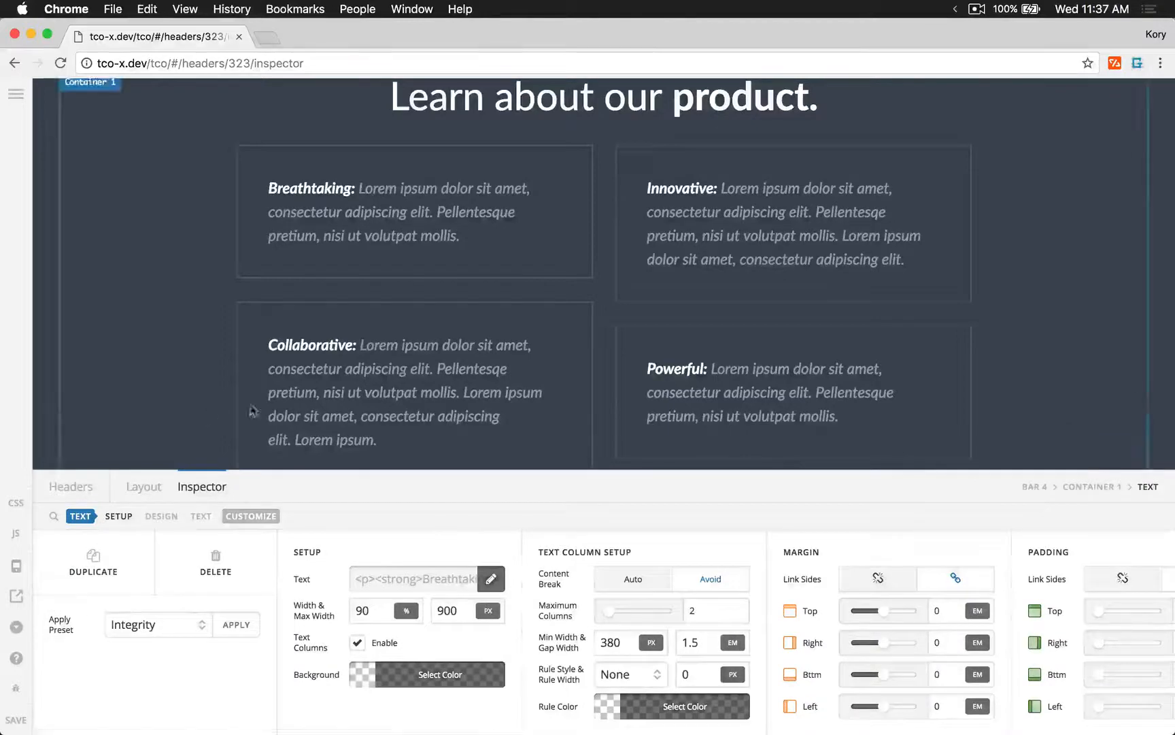
{"action": "left_click", "coordinate": [245, 517]}
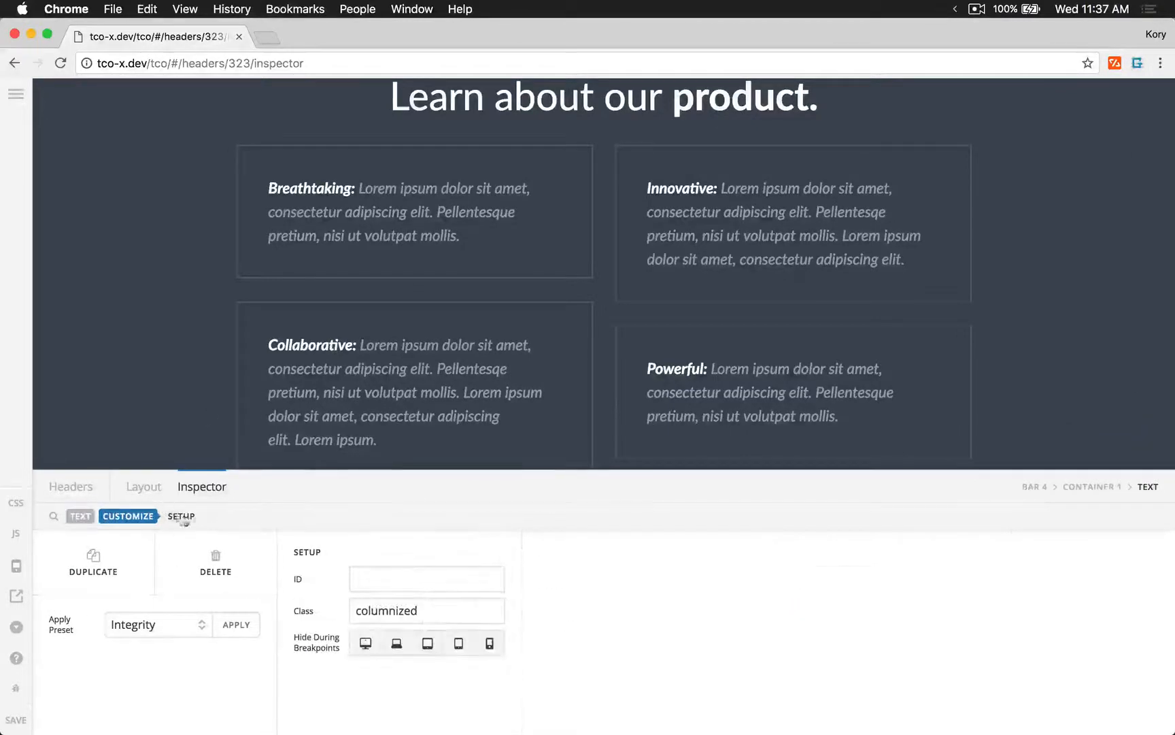
Check the product text's custom class and open the header CSS that styles its boxed paragraphs.
{"action": "left_click", "coordinate": [371, 610]}
{"action": "left_click", "coordinate": [432, 611]}
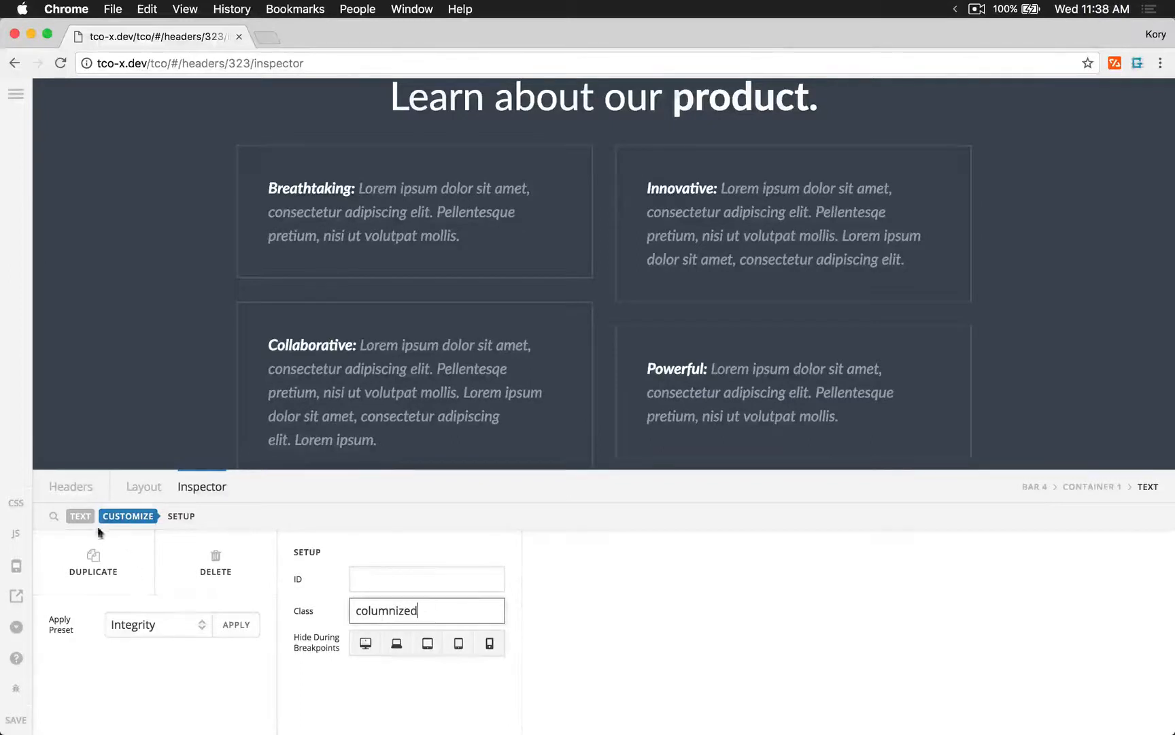
{"action": "left_click", "coordinate": [80, 515]}
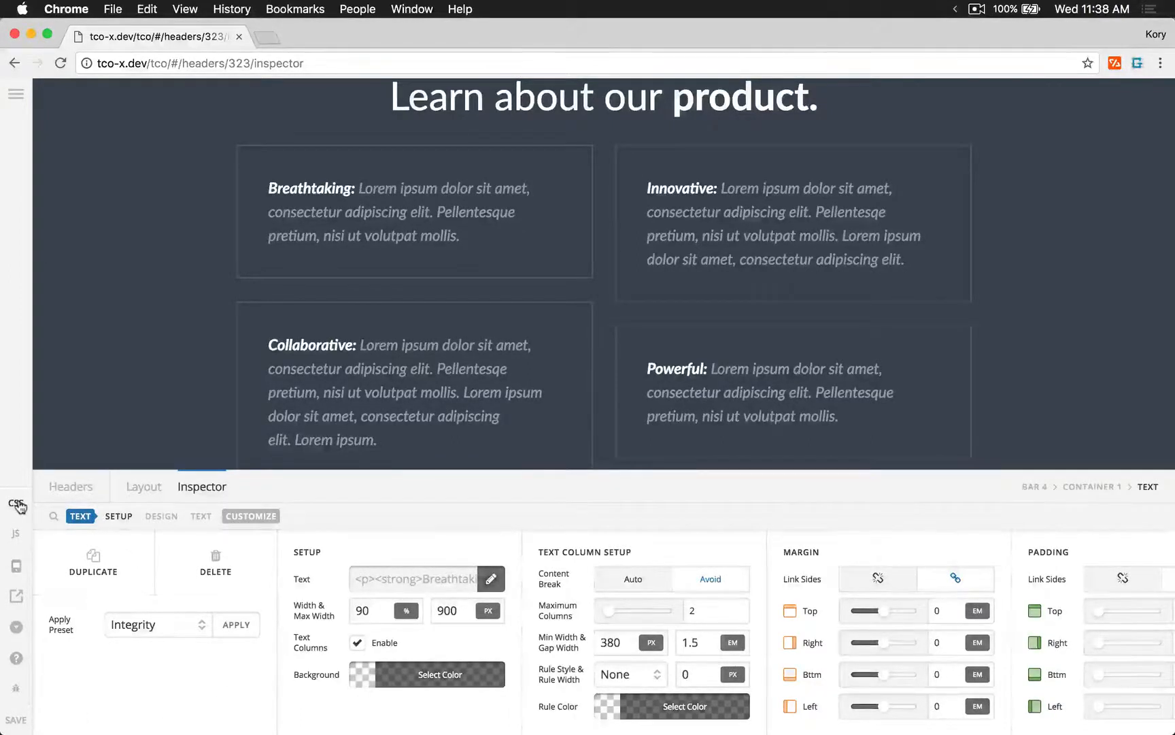
{"action": "left_click", "coordinate": [19, 507]}
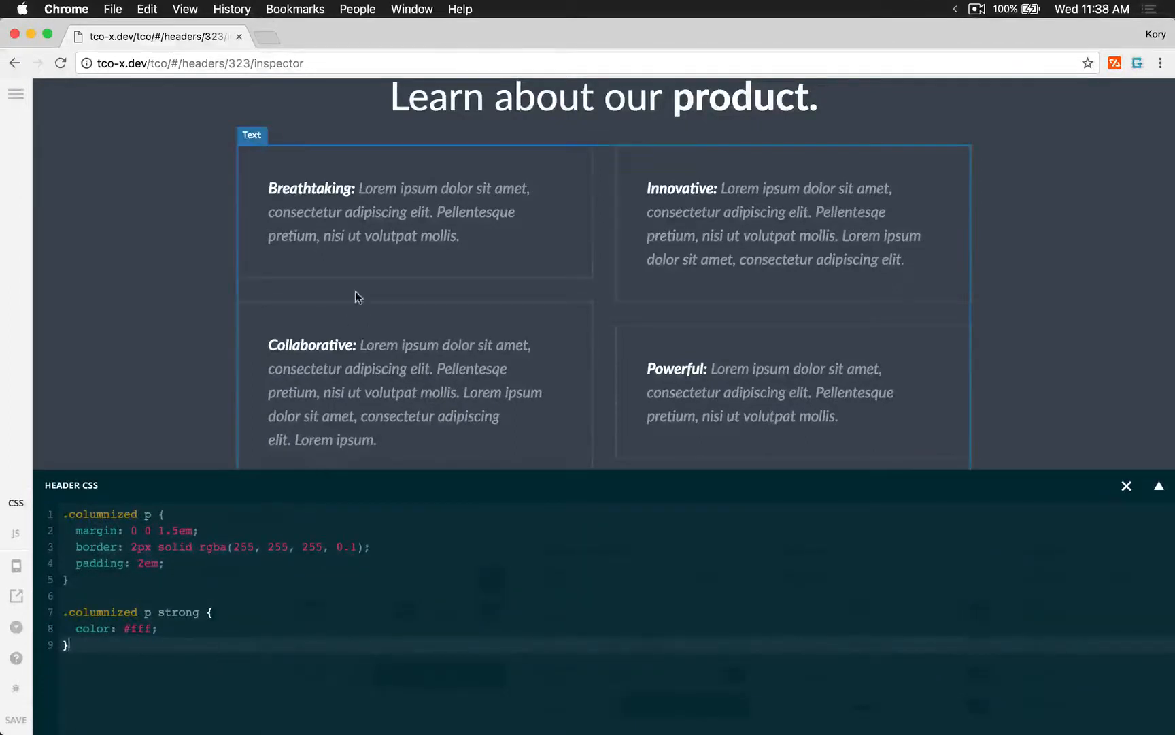
{"action": "scroll", "coordinate": [355, 294], "scroll_direction": "down", "scroll_amount": 3}
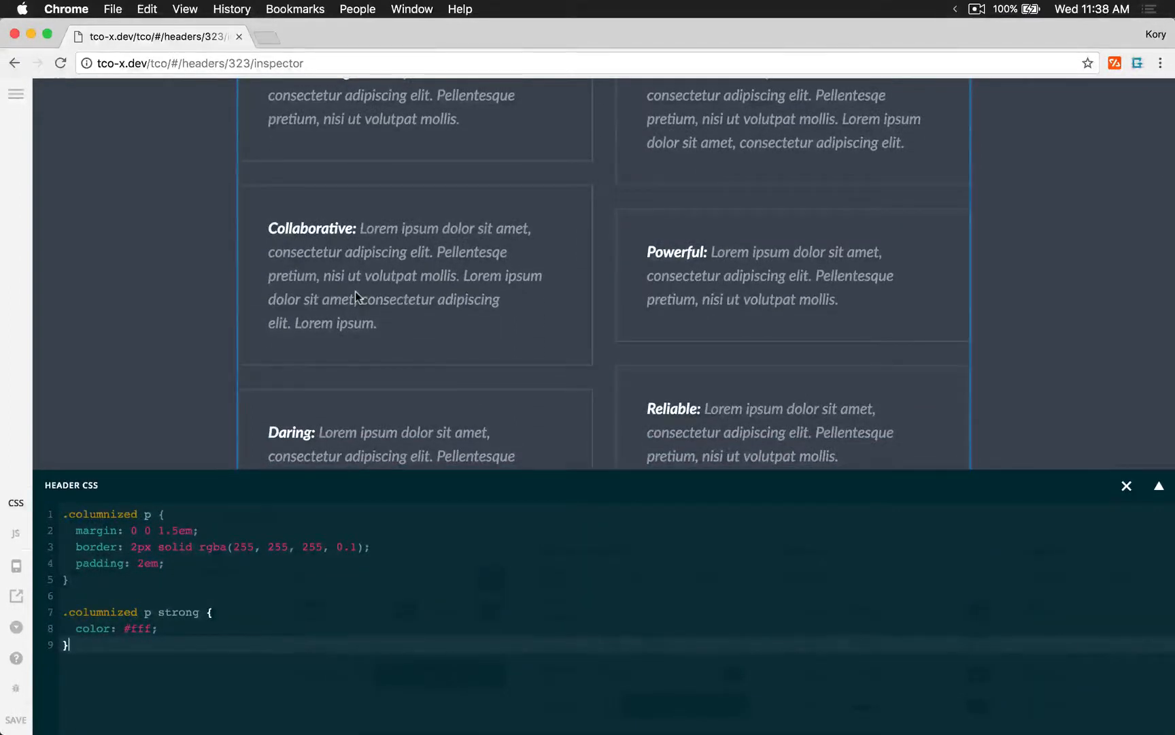
{"action": "scroll", "coordinate": [355, 293], "scroll_direction": "up", "scroll_amount": 3}
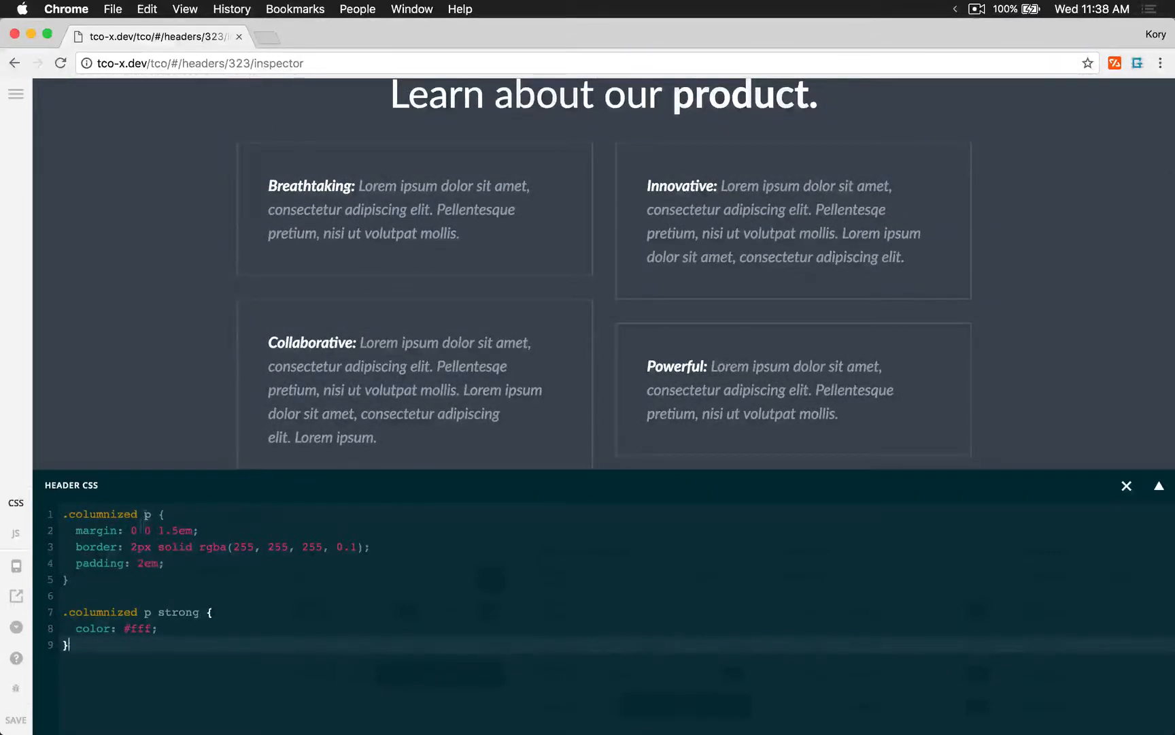
Review the header CSS rules for the columnized paragraphs' margin, border, padding and strong text color, and close the editor.
{"action": "left_click", "coordinate": [130, 530]}
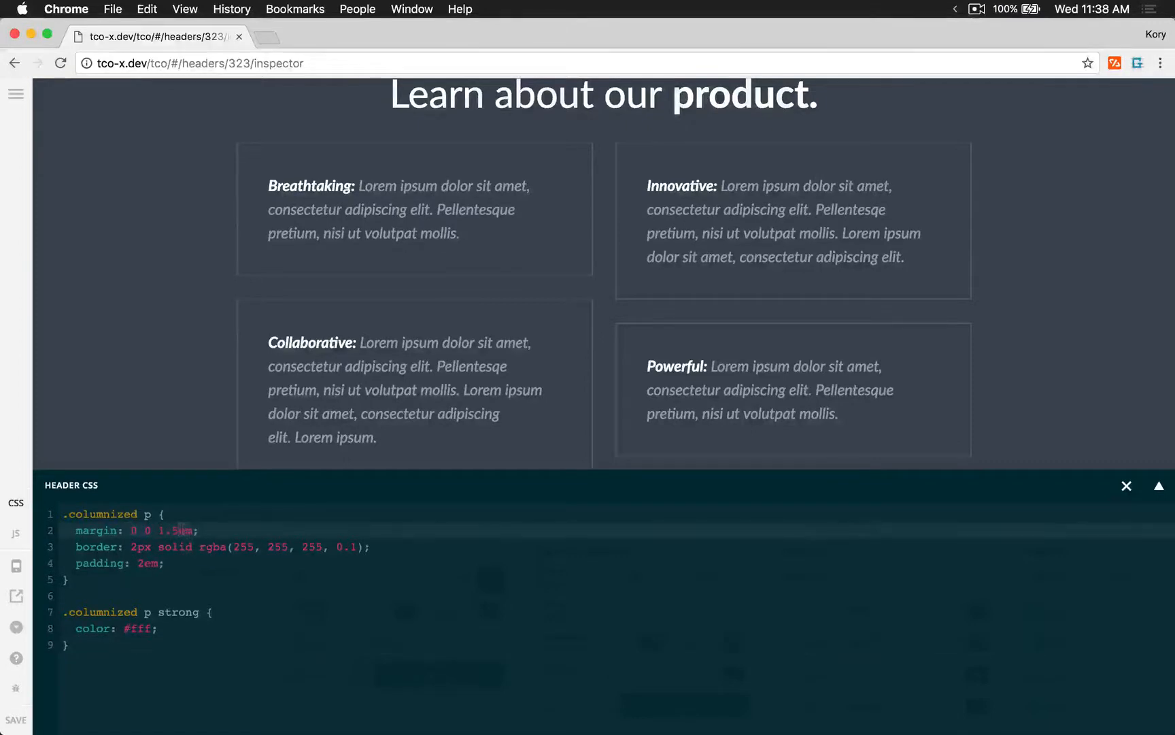
{"action": "left_click", "coordinate": [132, 546]}
{"action": "left_click", "coordinate": [129, 546]}
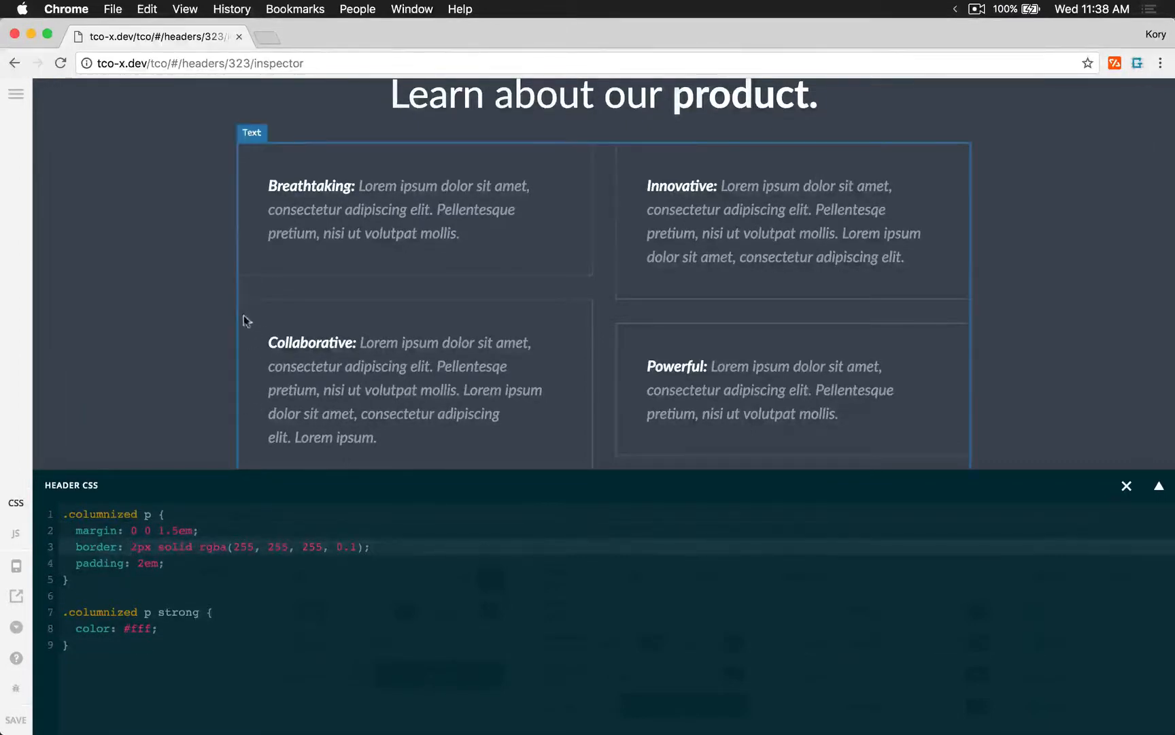
{"action": "left_click", "coordinate": [149, 564]}
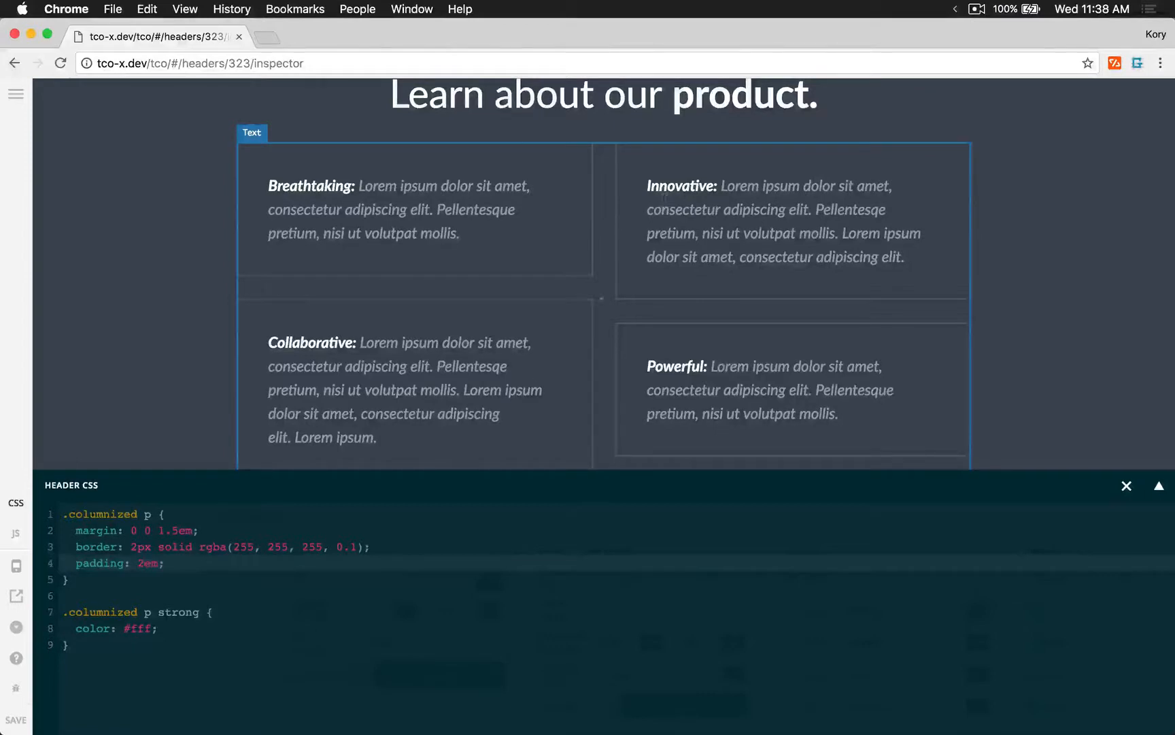
{"action": "left_click", "coordinate": [140, 629]}
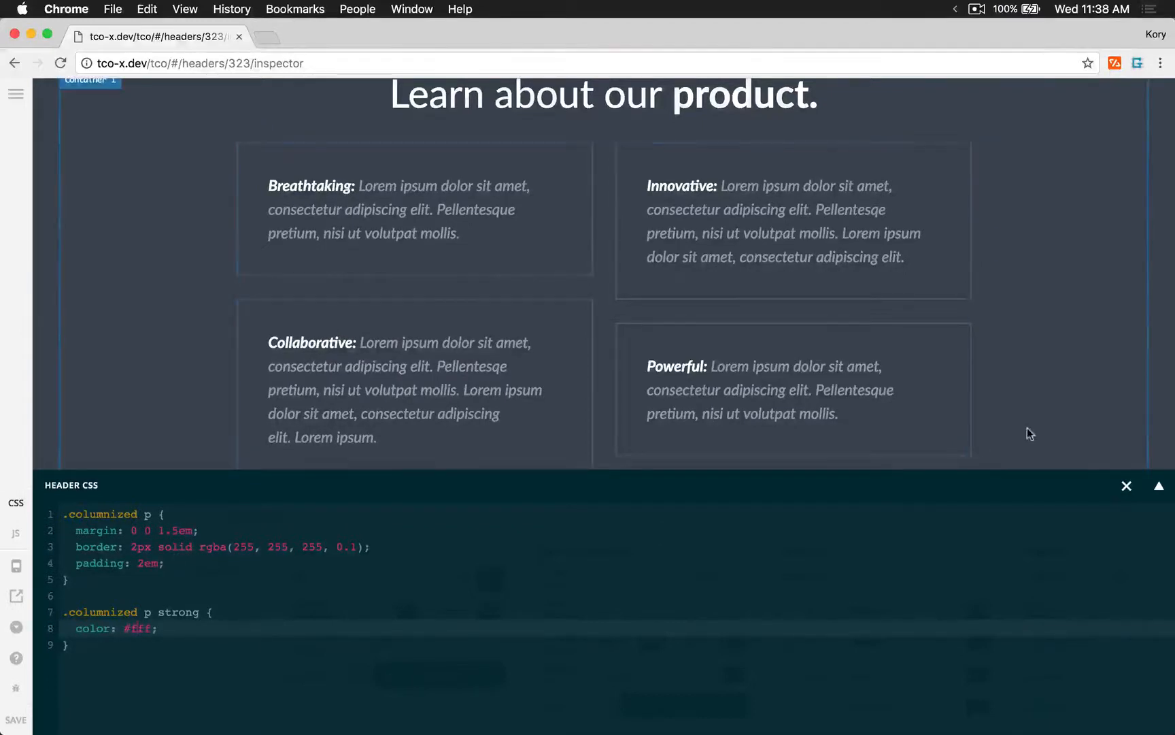
{"action": "left_click", "coordinate": [1126, 485]}
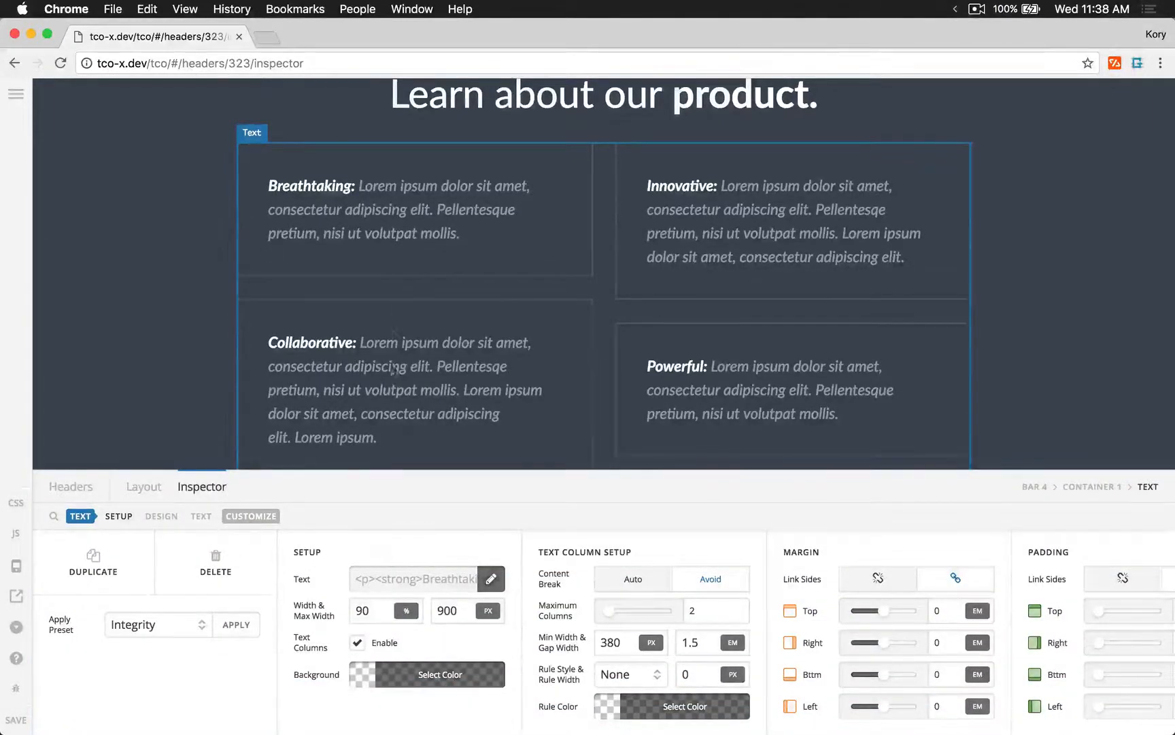
Compare the product text's column gap width with the spacing between its boxes across the two-column layout.
{"action": "left_click", "coordinate": [705, 647]}
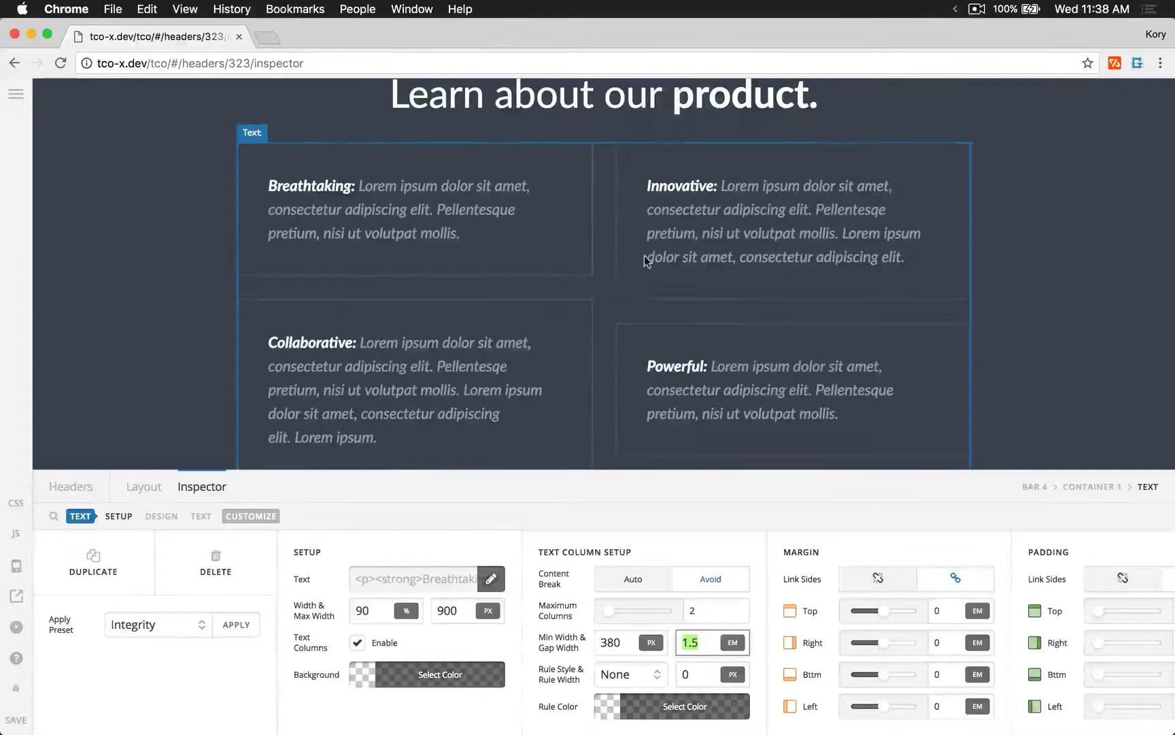
{"action": "scroll", "coordinate": [643, 256], "scroll_direction": "down", "scroll_amount": 10}
{"action": "scroll", "coordinate": [644, 257], "scroll_direction": "down", "scroll_amount": 2}
{"action": "scroll", "coordinate": [644, 256], "scroll_direction": "up", "scroll_amount": 3}
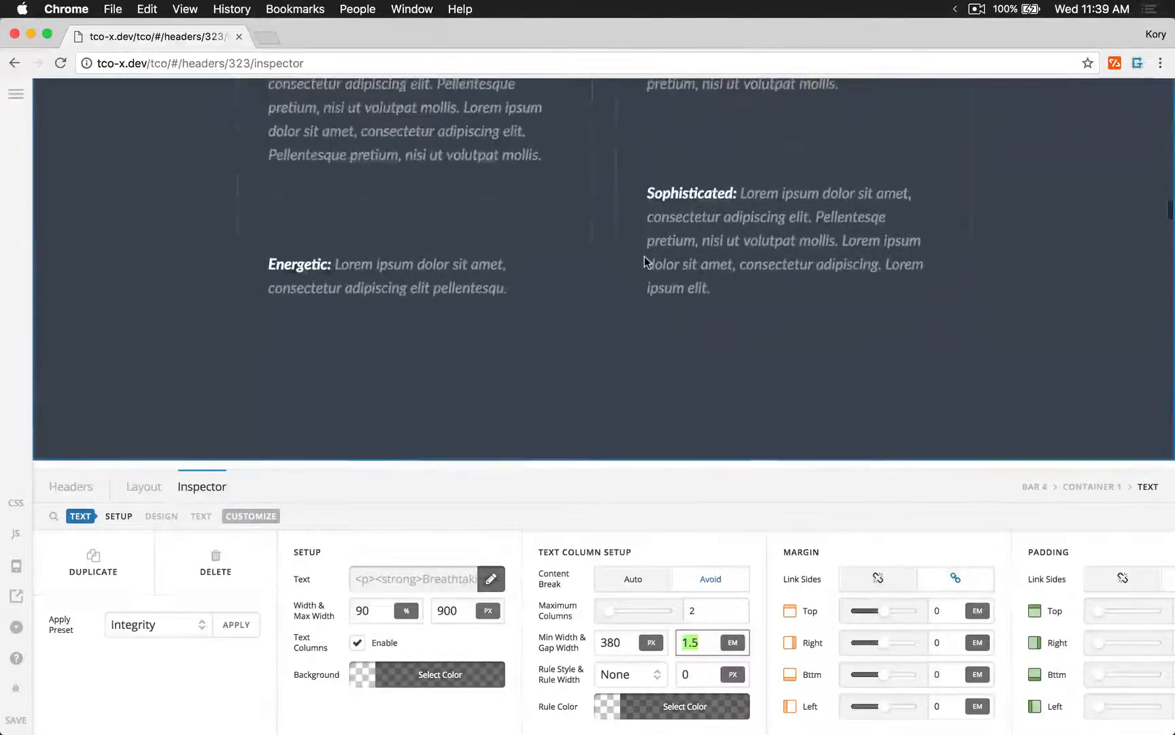
{"action": "scroll", "coordinate": [644, 256], "scroll_direction": "up", "scroll_amount": 3}
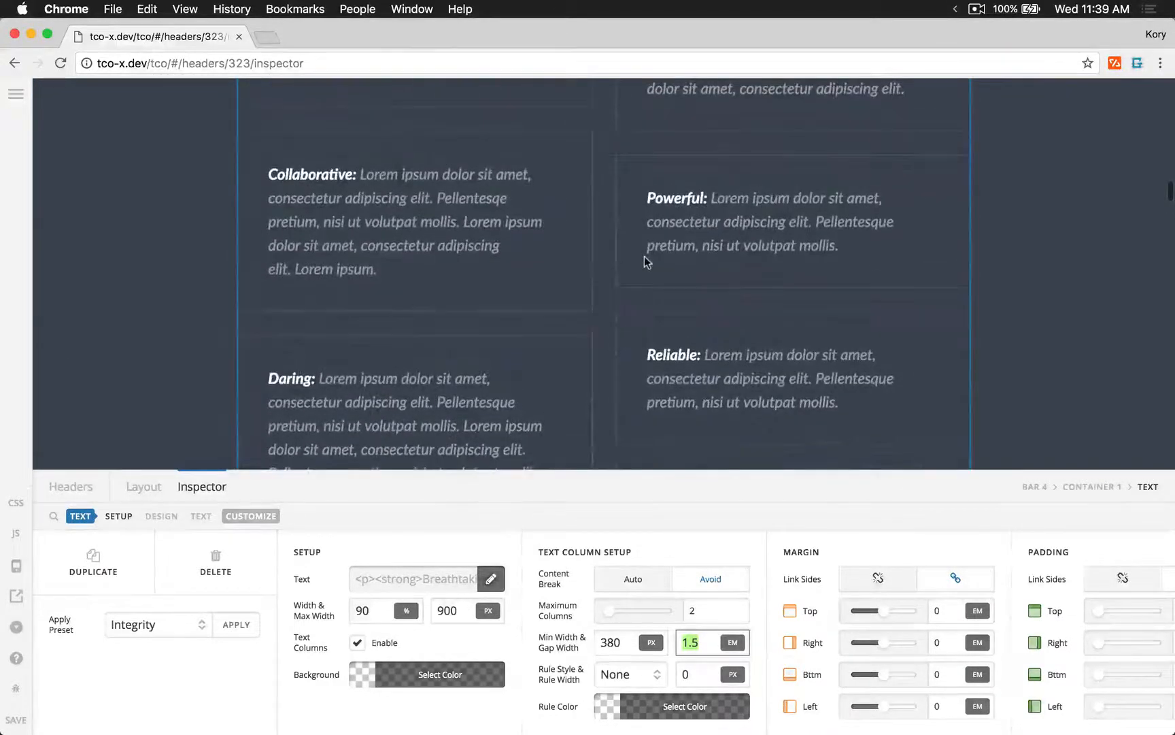
{"action": "scroll", "coordinate": [644, 263], "scroll_direction": "up", "scroll_amount": 3}
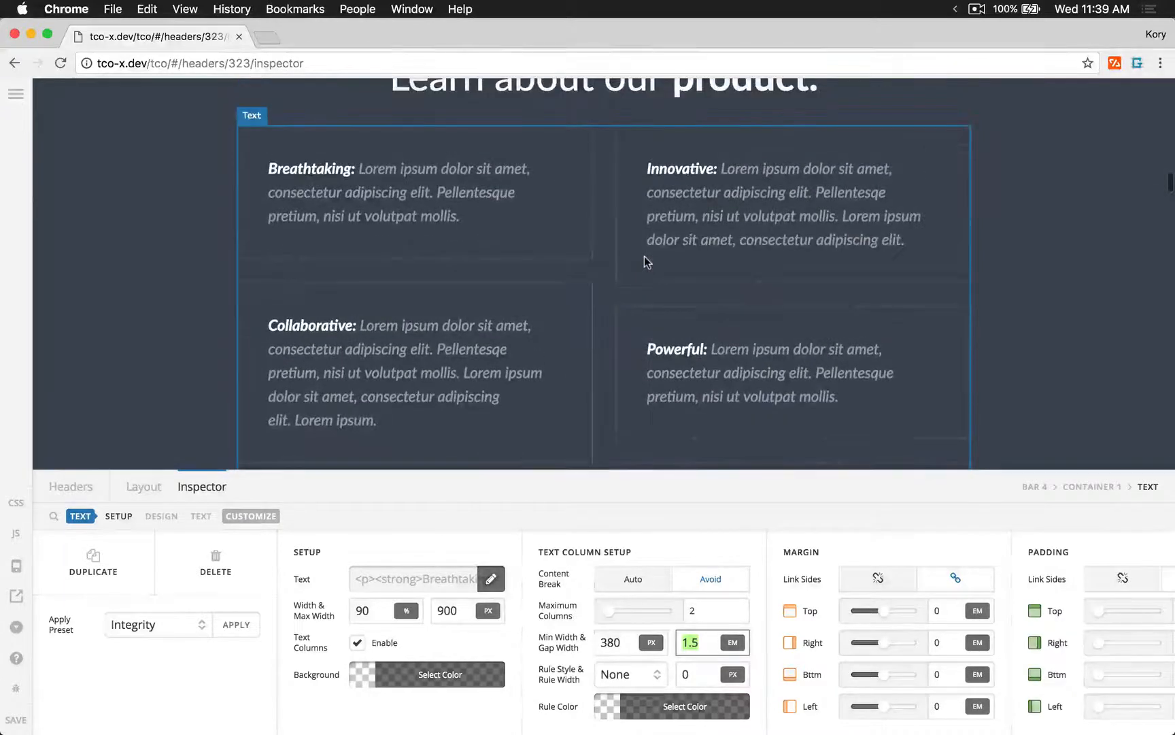
{"action": "scroll", "coordinate": [643, 257], "scroll_direction": "down", "scroll_amount": 5}
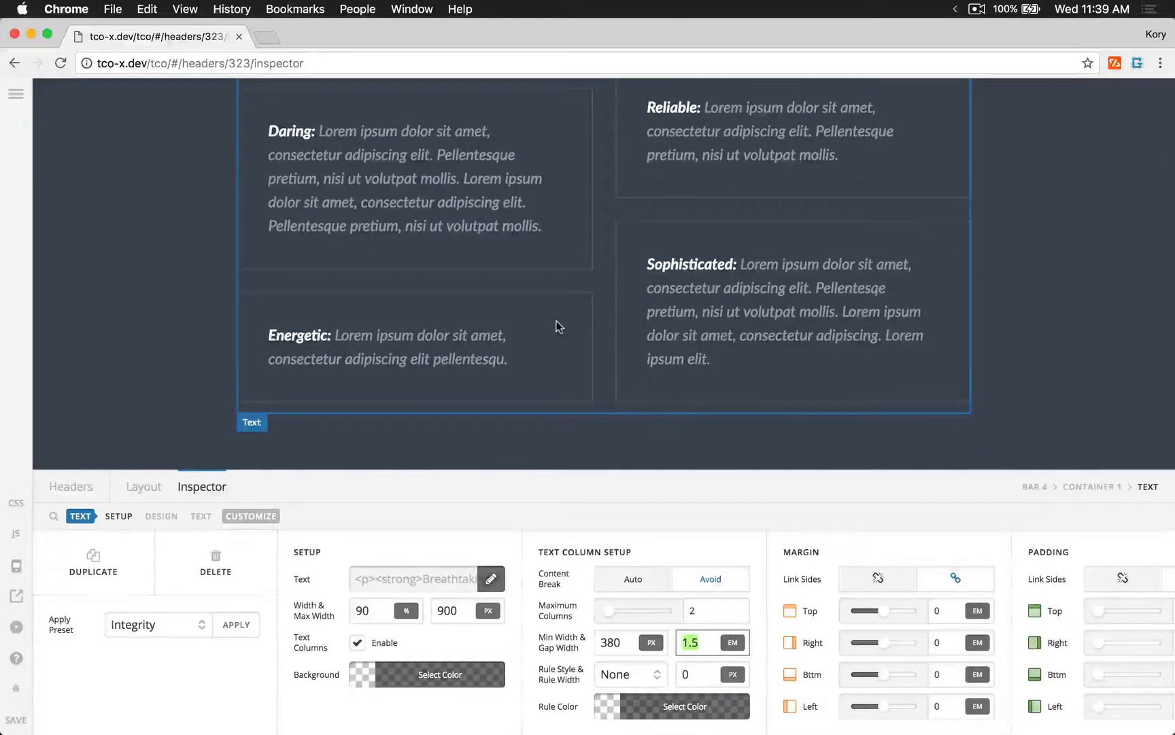
{"action": "scroll", "coordinate": [555, 326], "scroll_direction": "up", "scroll_amount": 1}
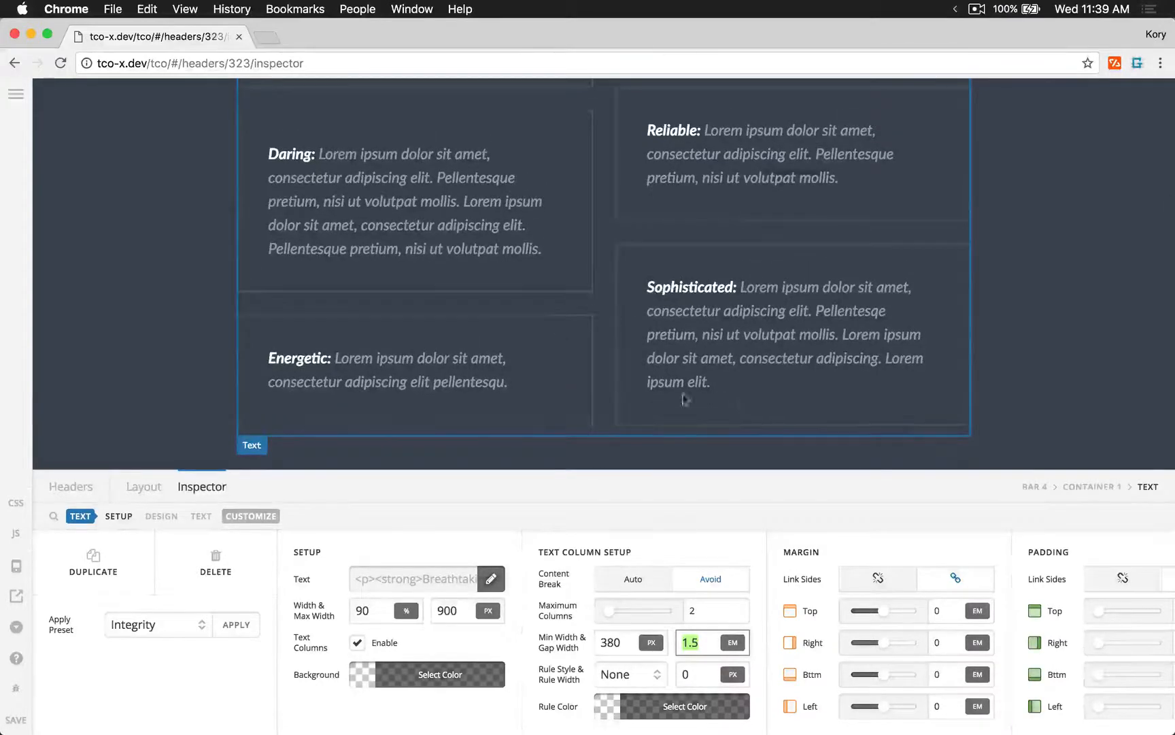
{"action": "scroll", "coordinate": [505, 328], "scroll_direction": "up", "scroll_amount": 10}
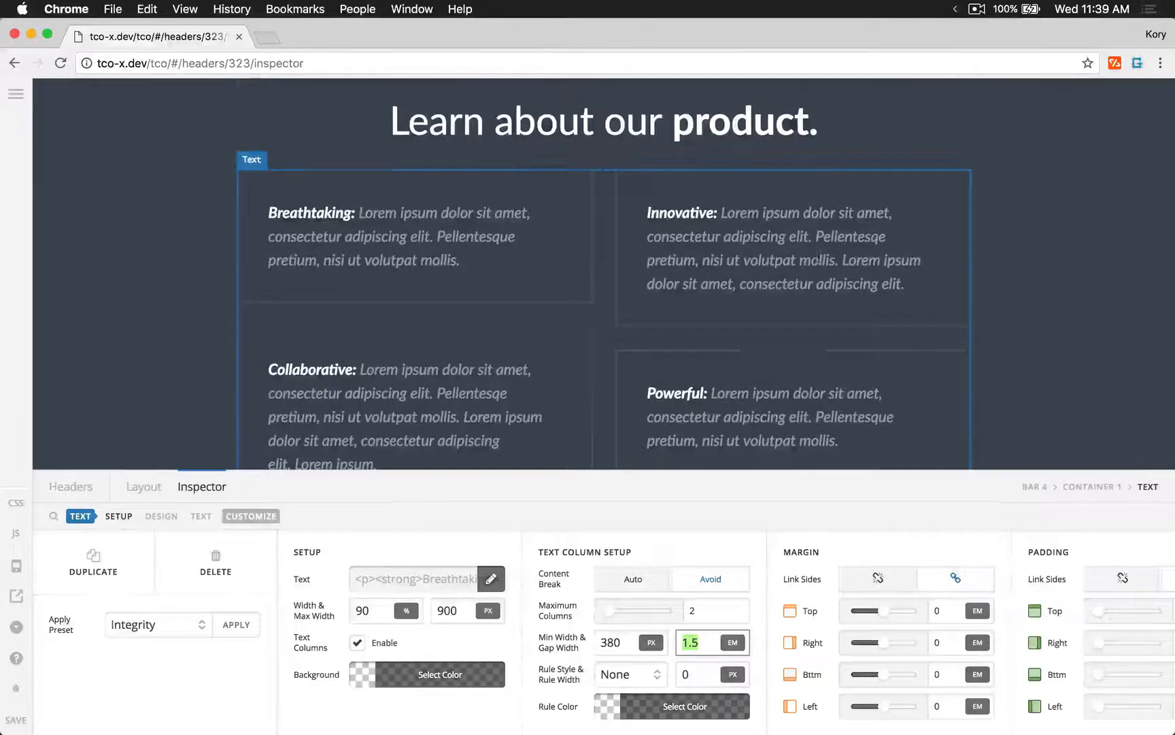
{"action": "scroll", "coordinate": [819, 256], "scroll_direction": "down", "scroll_amount": 10}
{"action": "scroll", "coordinate": [677, 299], "scroll_direction": "down", "scroll_amount": 5}
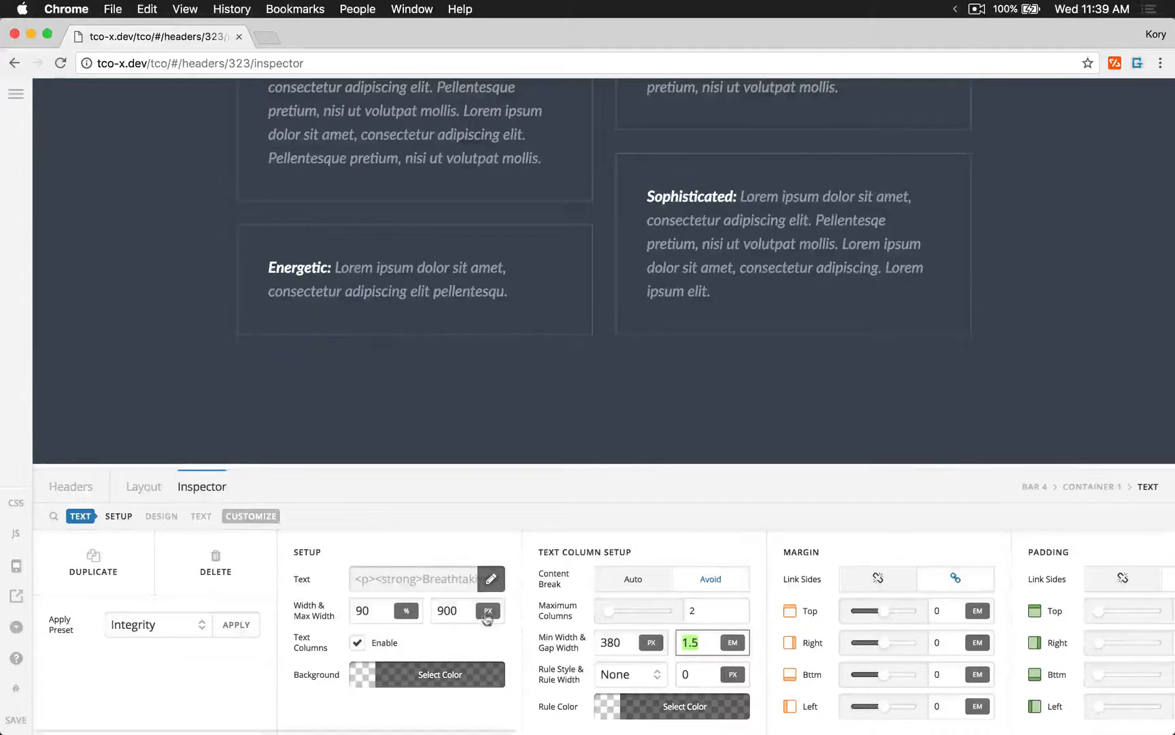
Set the product text's maximum columns to 3 and its max width to 1200 px.
{"action": "left_click_drag", "start_coordinate": [612, 615], "coordinate": [627, 611]}
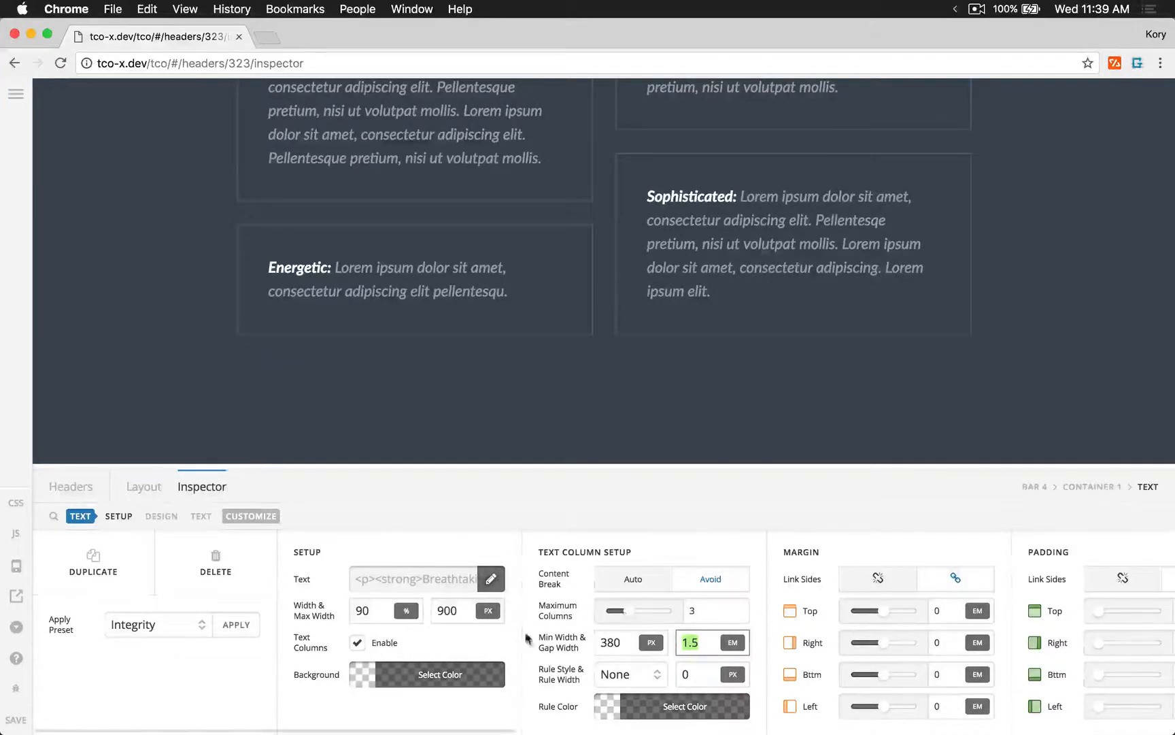
{"action": "left_click", "coordinate": [444, 610]}
{"action": "key", "text": "BackSpace"}
{"action": "type", "text": "12"}
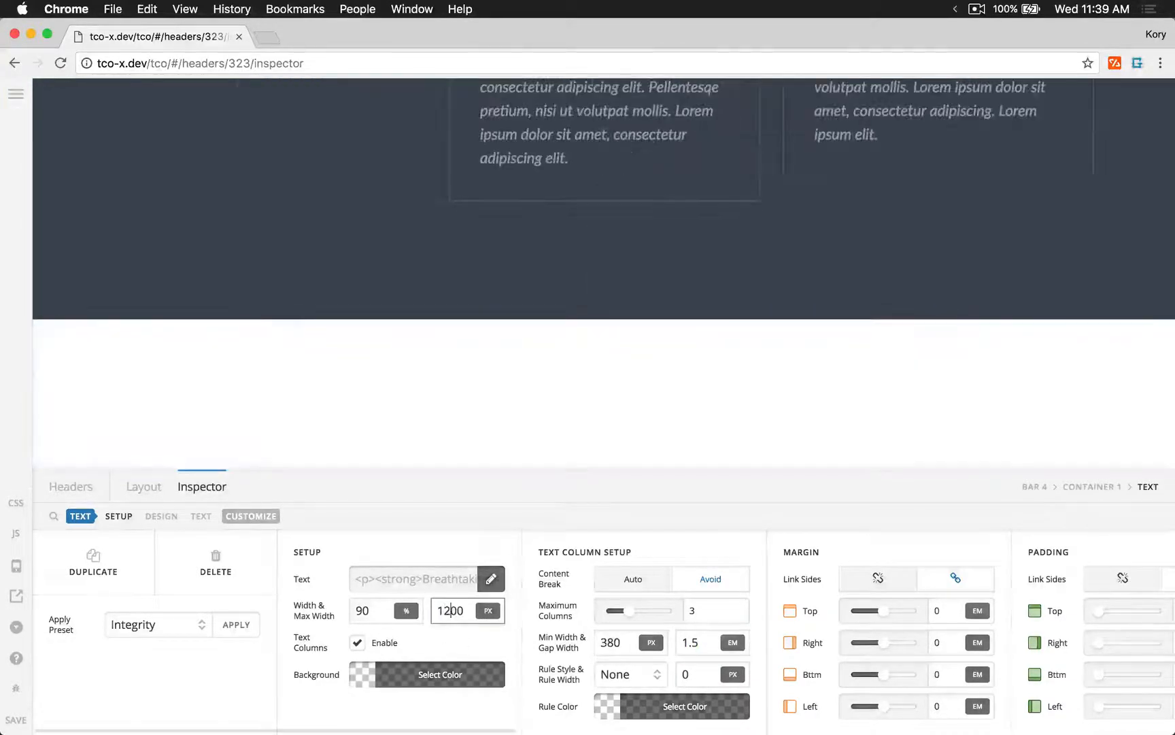
Examine how the boxed paragraphs are distributed and ordered across the three columns of the product section.
{"action": "scroll", "coordinate": [512, 319], "scroll_direction": "up", "scroll_amount": 5}
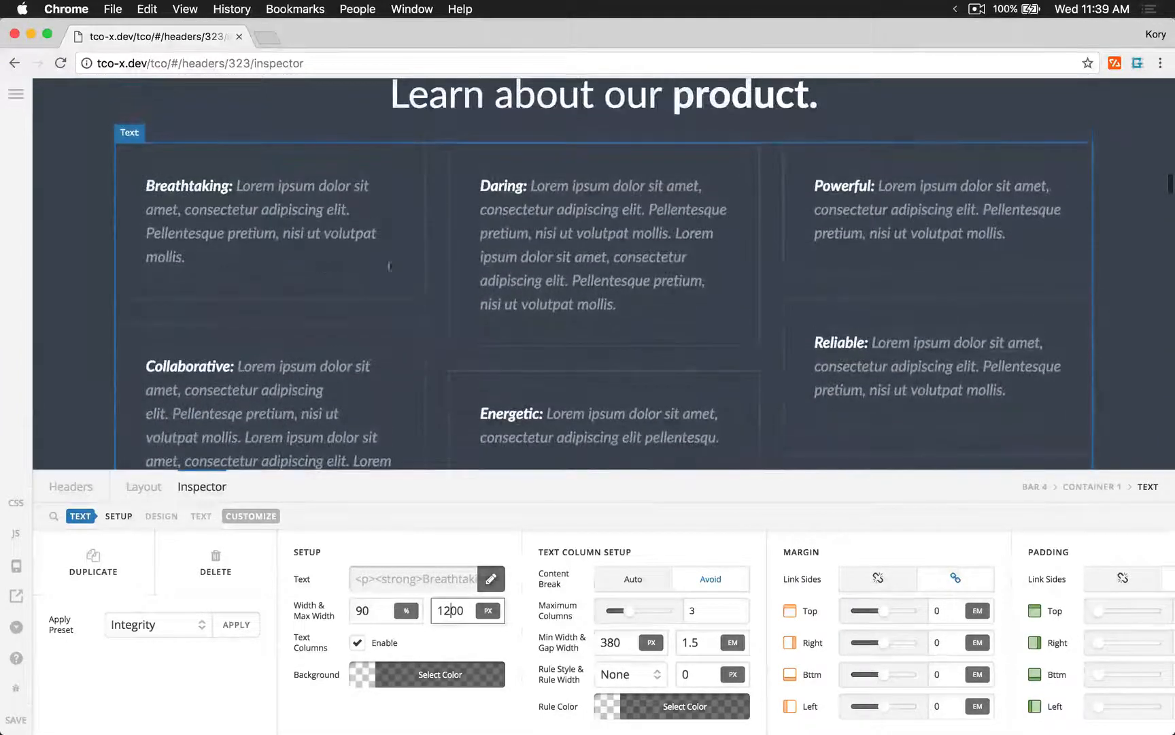
{"action": "scroll", "coordinate": [1134, 117], "scroll_direction": "down", "scroll_amount": 5}
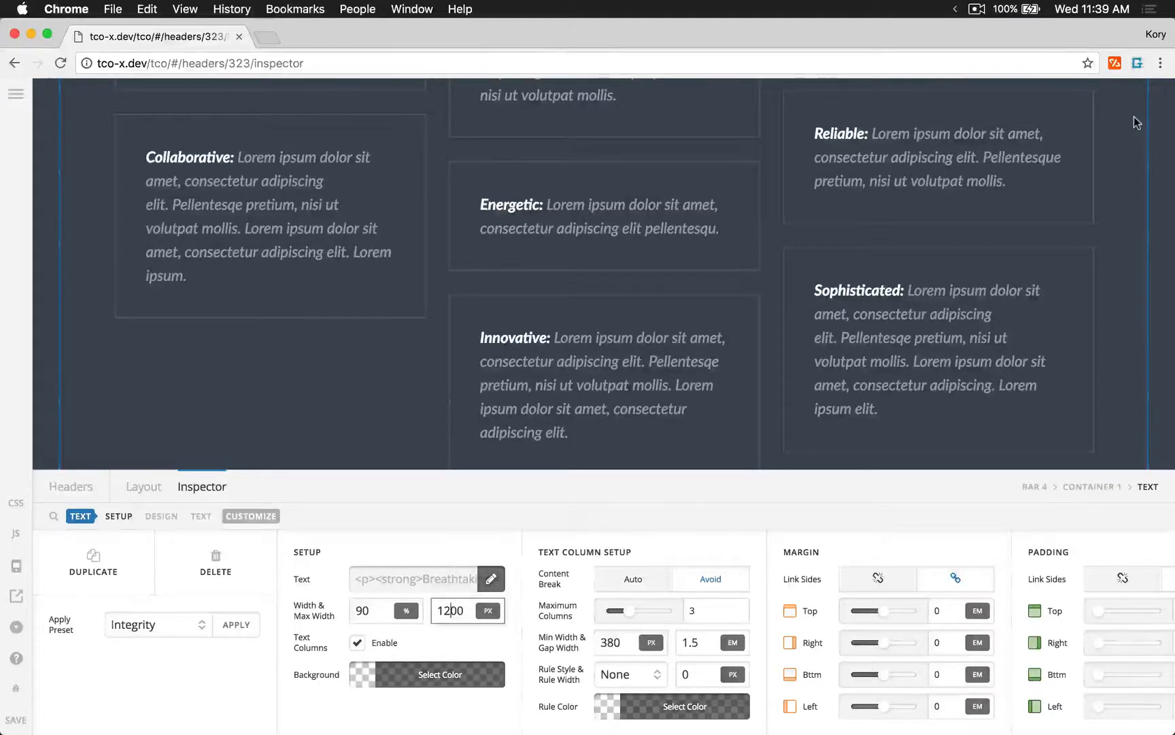
{"action": "scroll", "coordinate": [1133, 116], "scroll_direction": "up", "scroll_amount": 5}
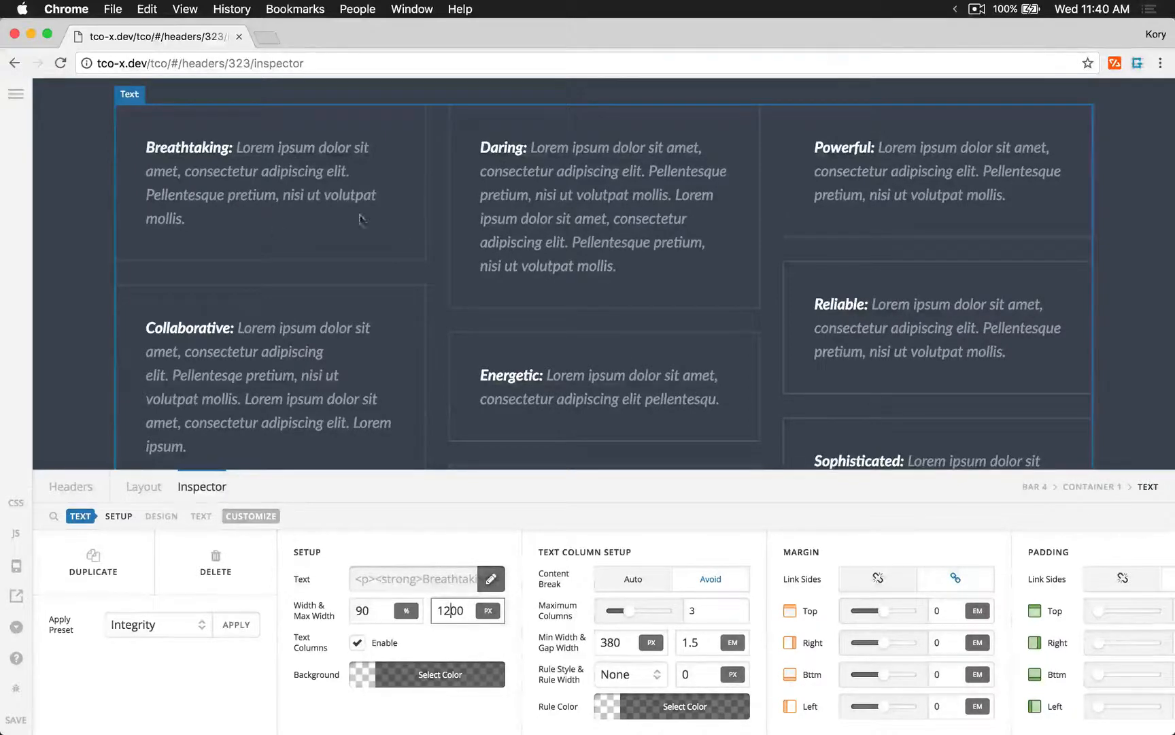
{"action": "scroll", "coordinate": [403, 242], "scroll_direction": "down", "scroll_amount": 2}
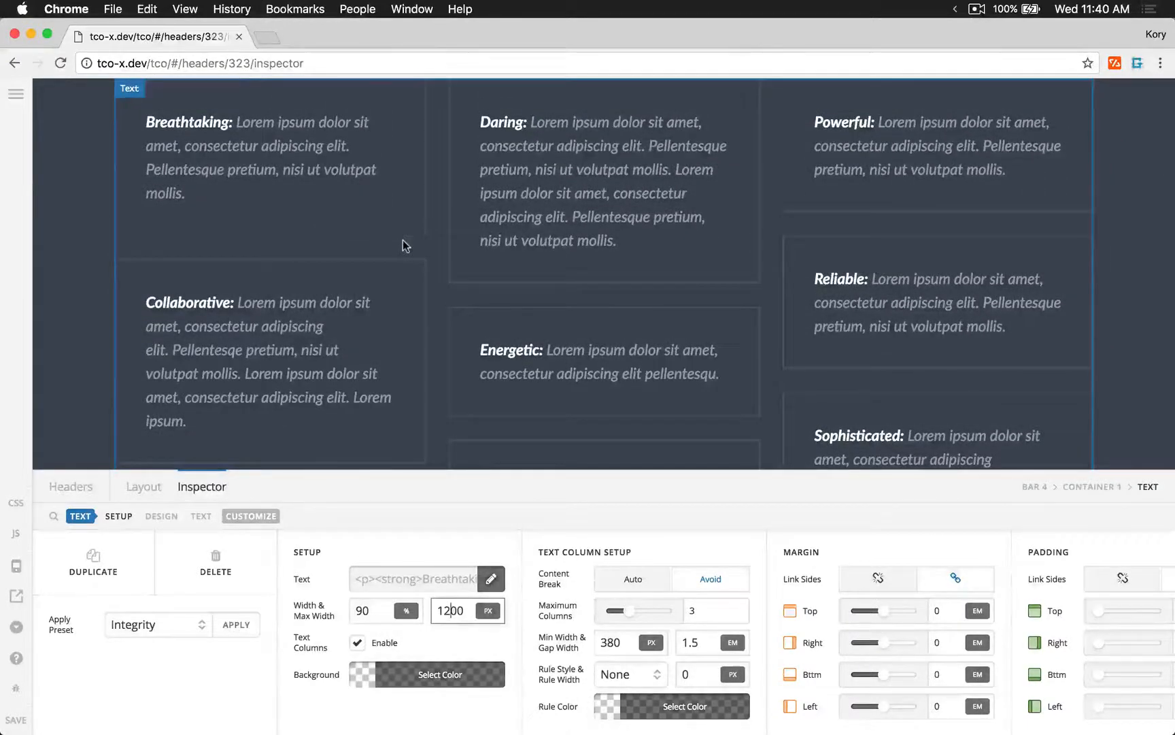
{"action": "scroll", "coordinate": [403, 241], "scroll_direction": "up", "scroll_amount": 2}
{"action": "scroll", "coordinate": [403, 242], "scroll_direction": "down", "scroll_amount": 2}
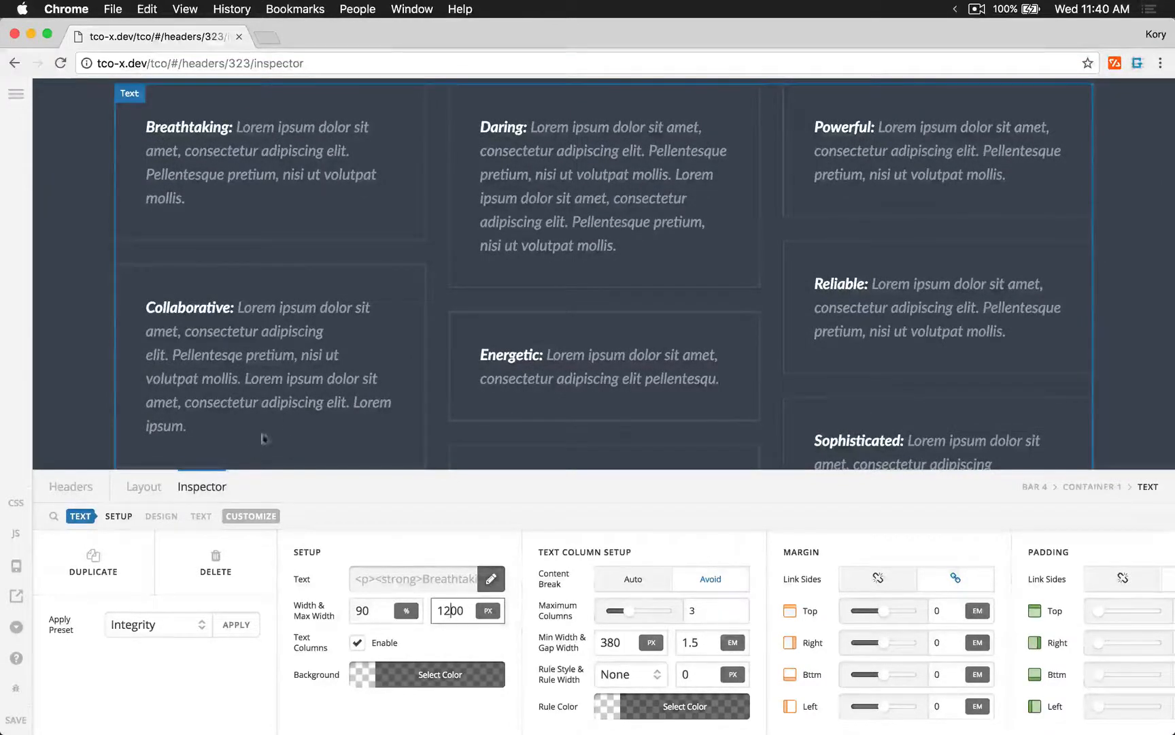
{"action": "scroll", "coordinate": [586, 158], "scroll_direction": "down", "scroll_amount": 6}
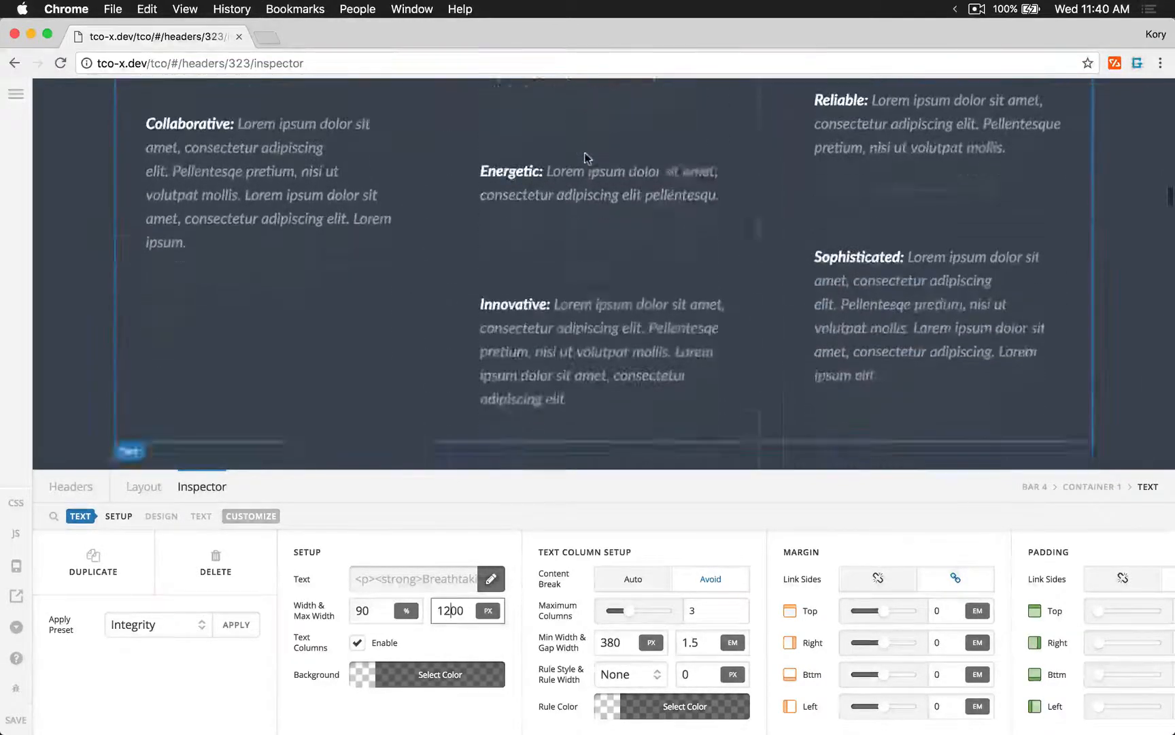
{"action": "scroll", "coordinate": [586, 158], "scroll_direction": "up", "scroll_amount": 6}
{"action": "scroll", "coordinate": [988, 165], "scroll_direction": "up", "scroll_amount": 2}
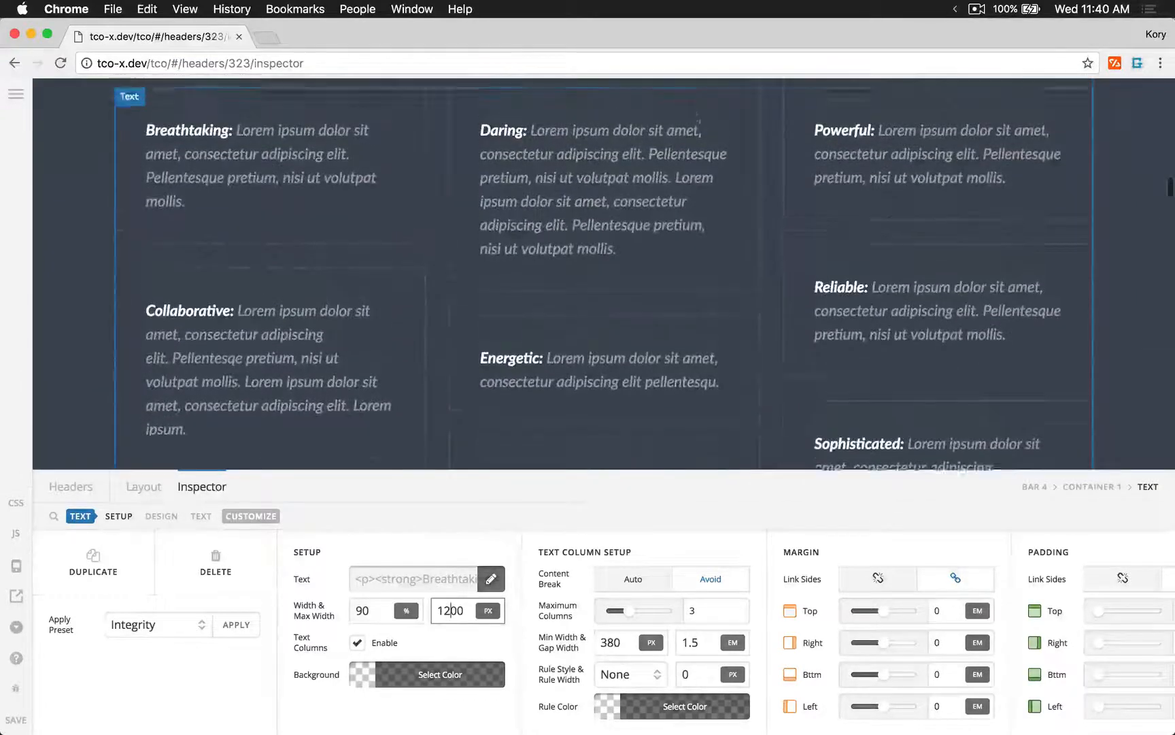
{"action": "scroll", "coordinate": [988, 165], "scroll_direction": "down", "scroll_amount": 5}
{"action": "scroll", "coordinate": [989, 165], "scroll_direction": "up", "scroll_amount": 4}
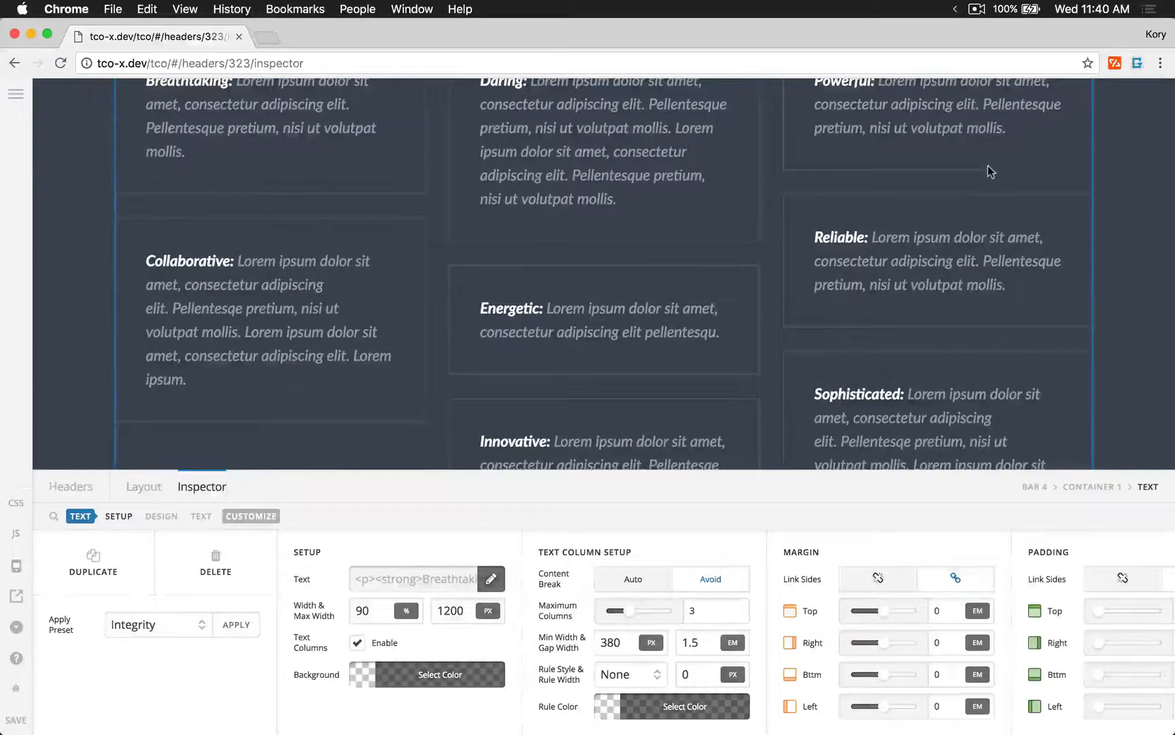
{"action": "scroll", "coordinate": [1133, 400], "scroll_direction": "up", "scroll_amount": 1}
{"action": "scroll", "coordinate": [1133, 398], "scroll_direction": "up", "scroll_amount": 2}
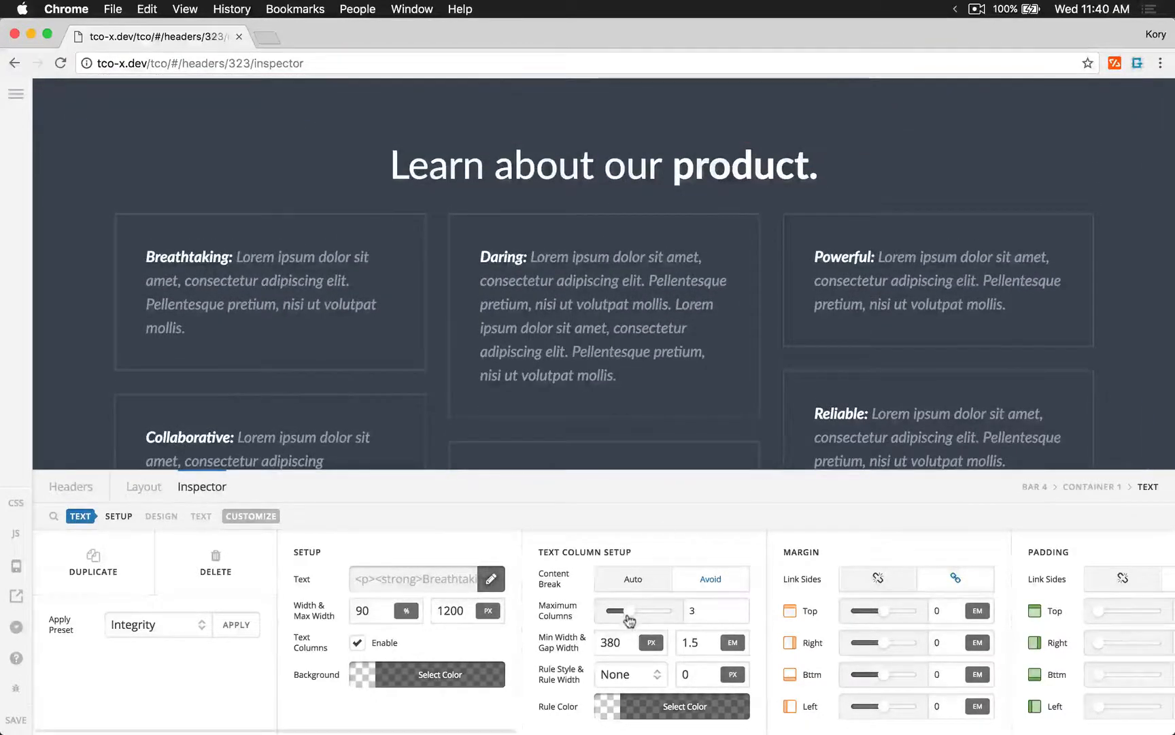
Switch the product text's maximum columns to 2 and back to 3 to compare the layouts.
{"action": "left_click_drag", "start_coordinate": [637, 617], "coordinate": [616, 613]}
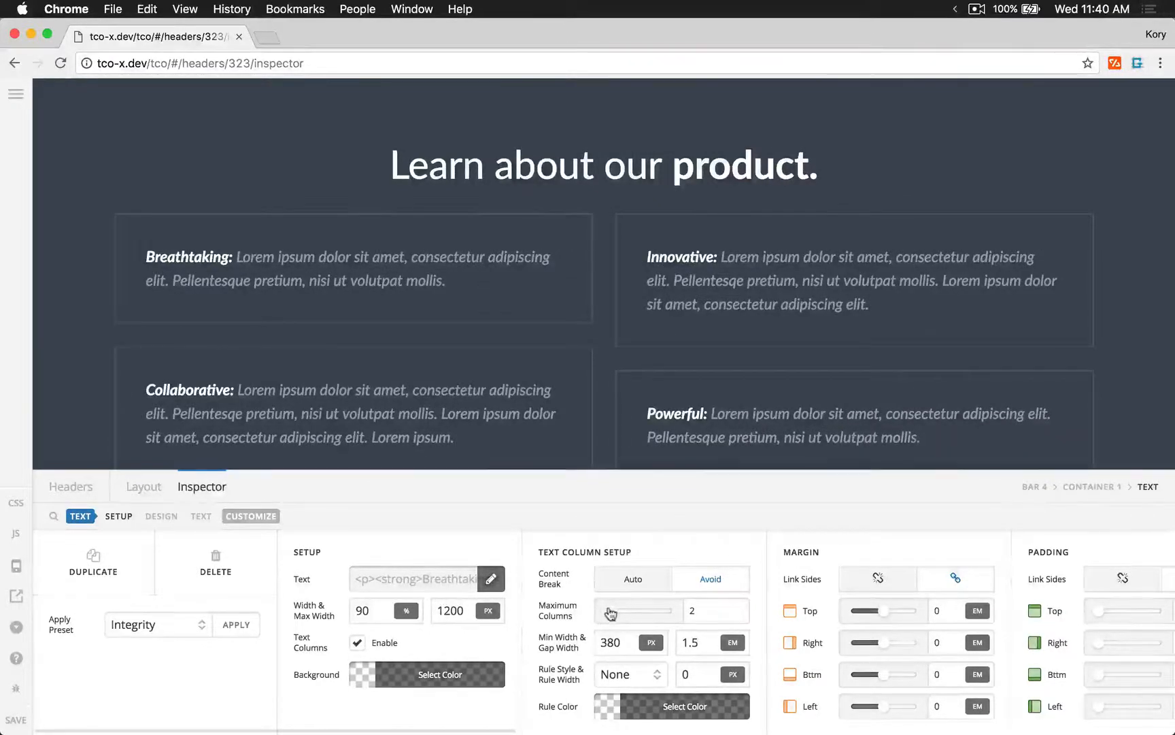
{"action": "left_click_drag", "start_coordinate": [609, 611], "coordinate": [629, 611]}
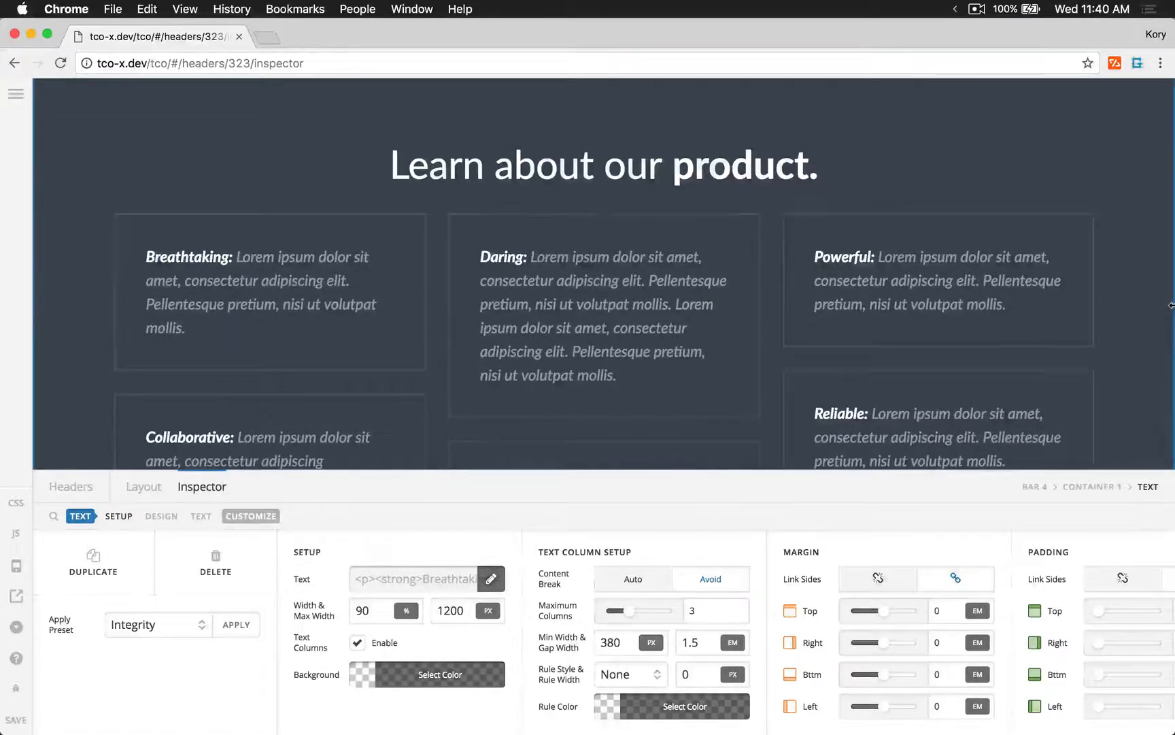
{"action": "left_click_drag", "start_coordinate": [1172, 305], "coordinate": [1173, 443]}
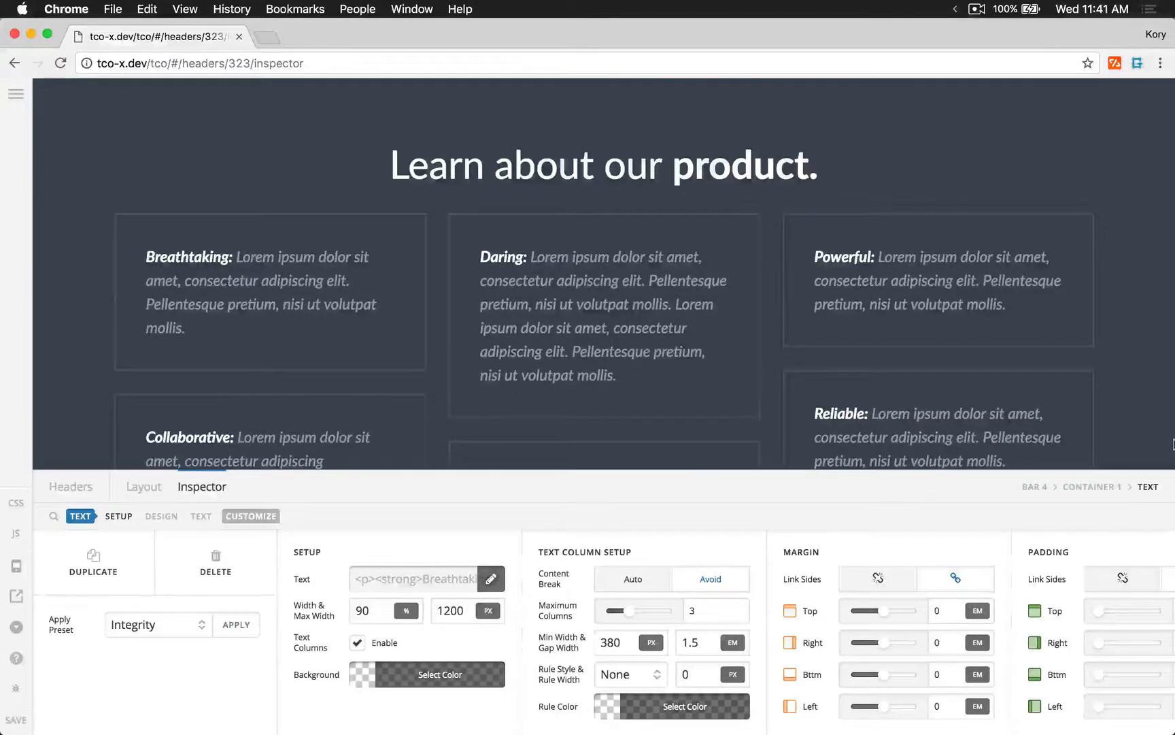
{"action": "scroll", "coordinate": [702, 325], "scroll_direction": "down", "scroll_amount": 5}
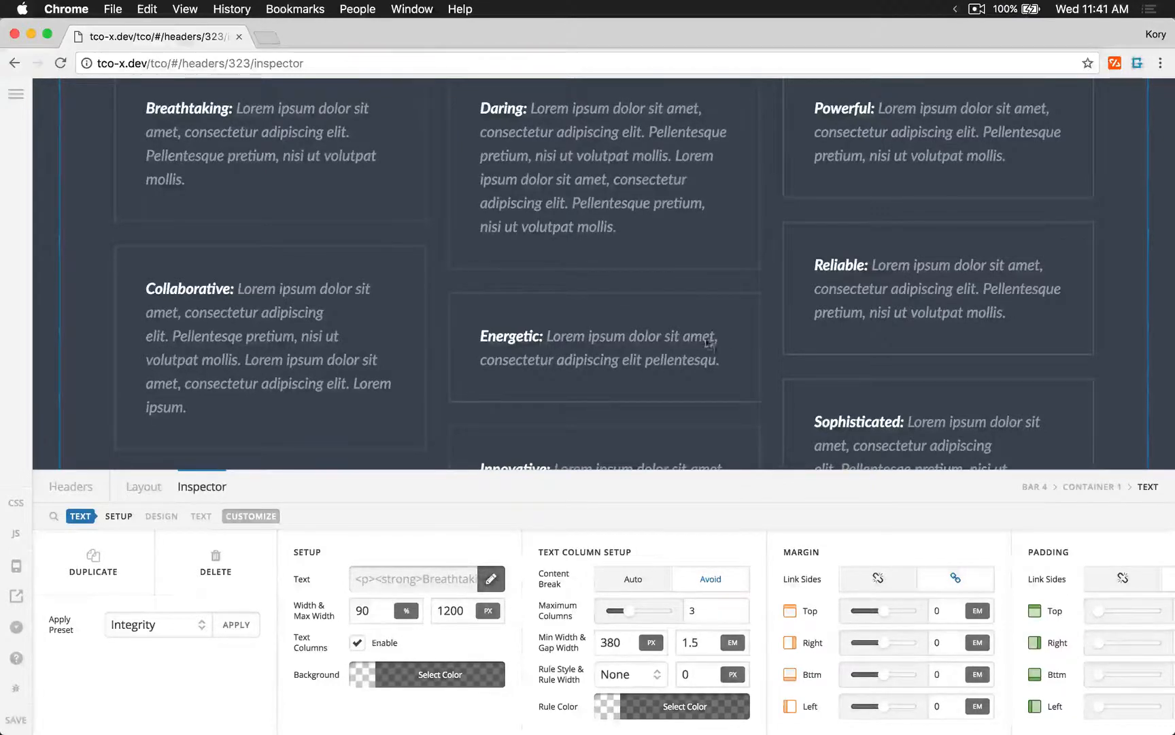
{"action": "scroll", "coordinate": [748, 356], "scroll_direction": "up", "scroll_amount": 5}
{"action": "scroll", "coordinate": [748, 361], "scroll_direction": "down", "scroll_amount": 2}
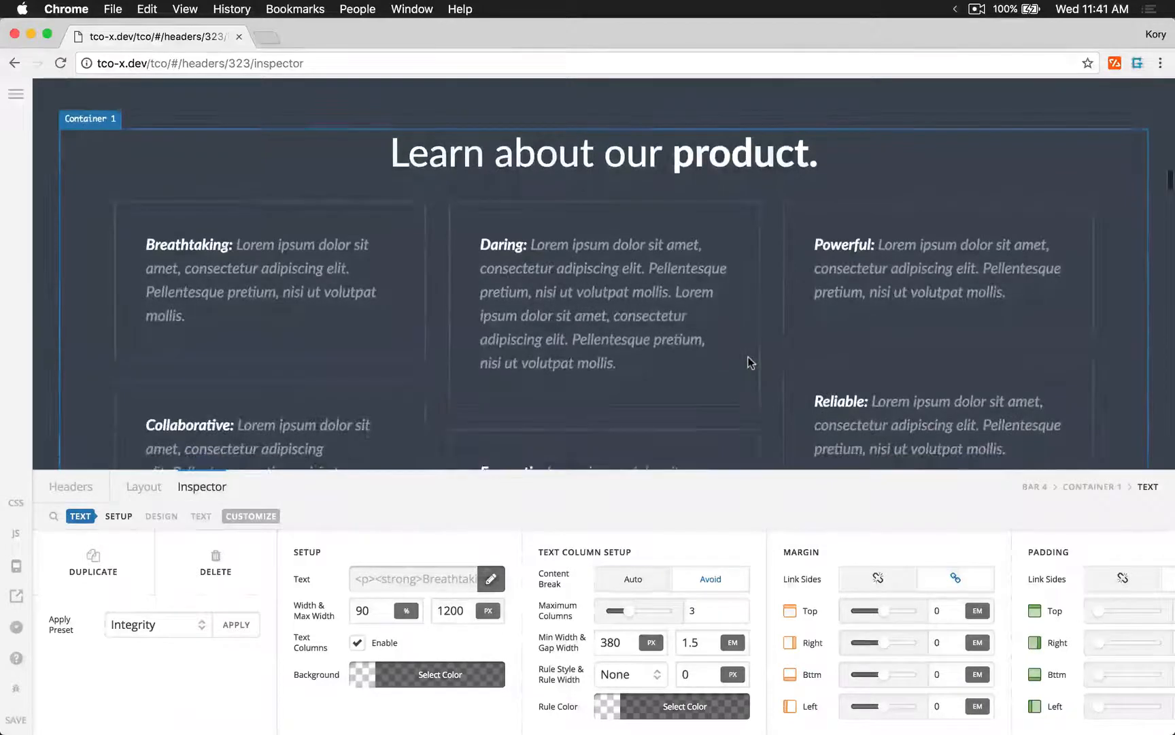